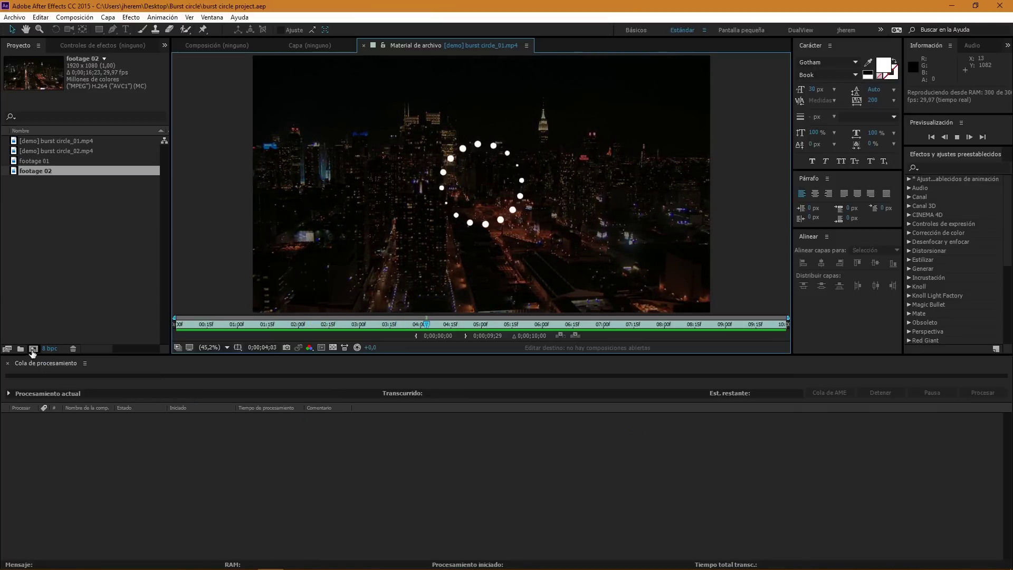
Create a 'Loading 01' composition using the HDTV 1080 29.97 preset, 10 seconds long.
{"action": "left_click", "coordinate": [75, 17]}
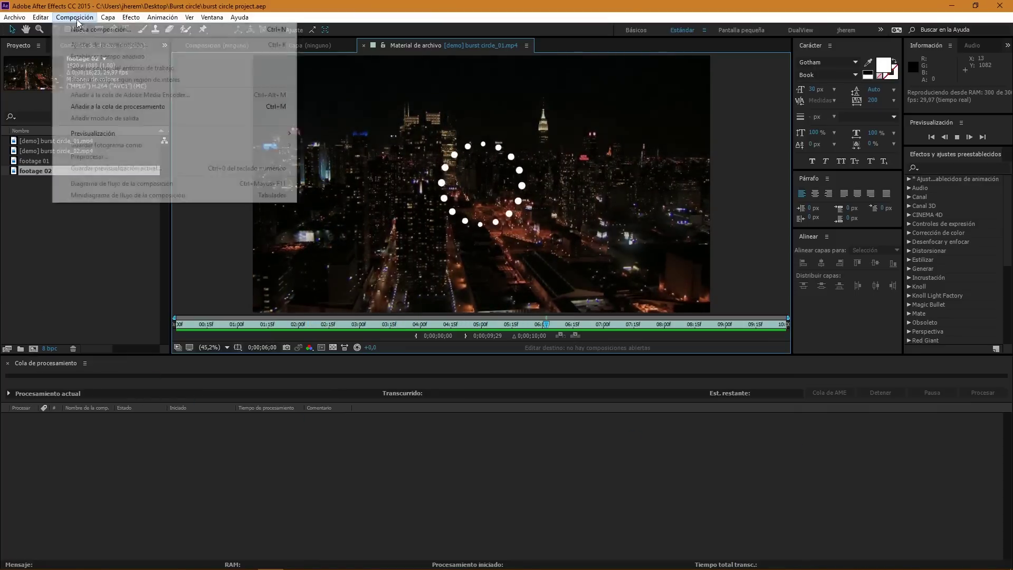
{"action": "left_click", "coordinate": [79, 29]}
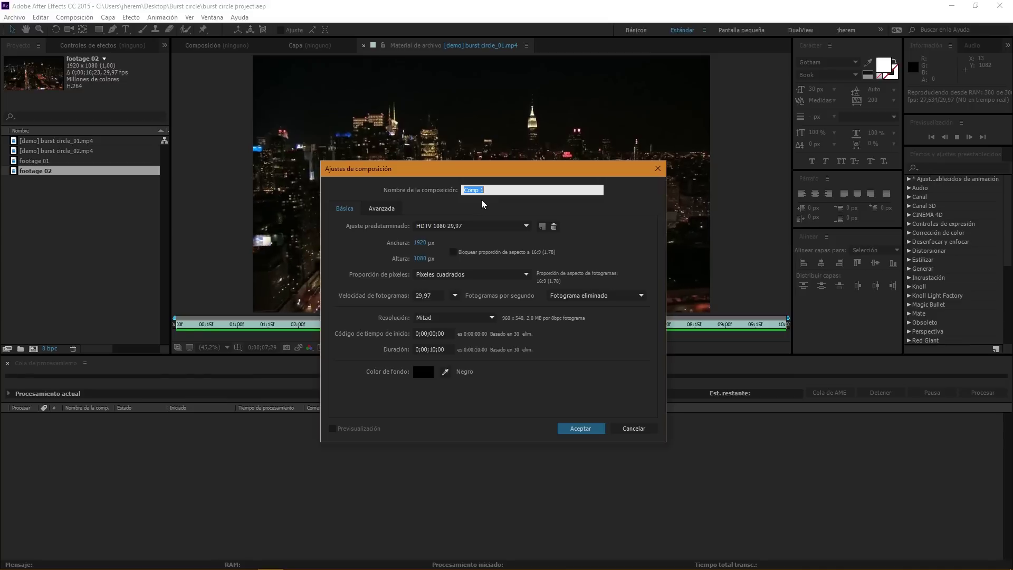
{"action": "type", "text": "Loading"}
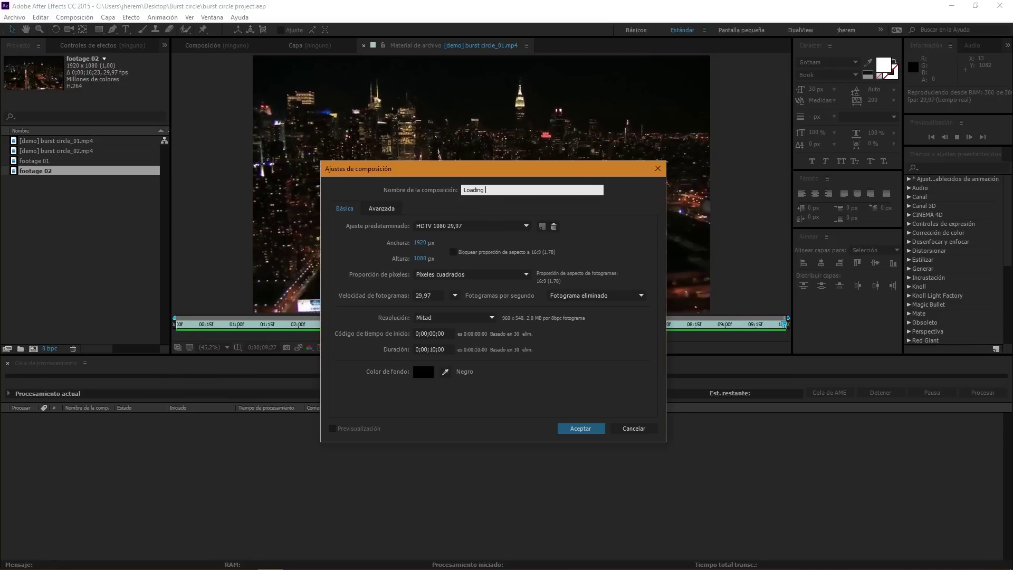
{"action": "type", "text": " 01"}
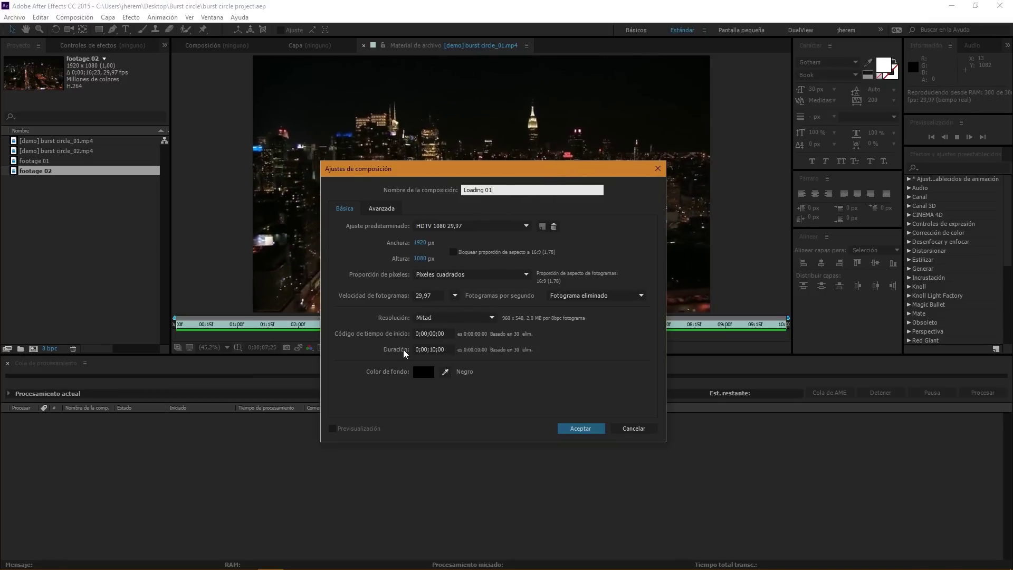
{"action": "left_click", "coordinate": [579, 429]}
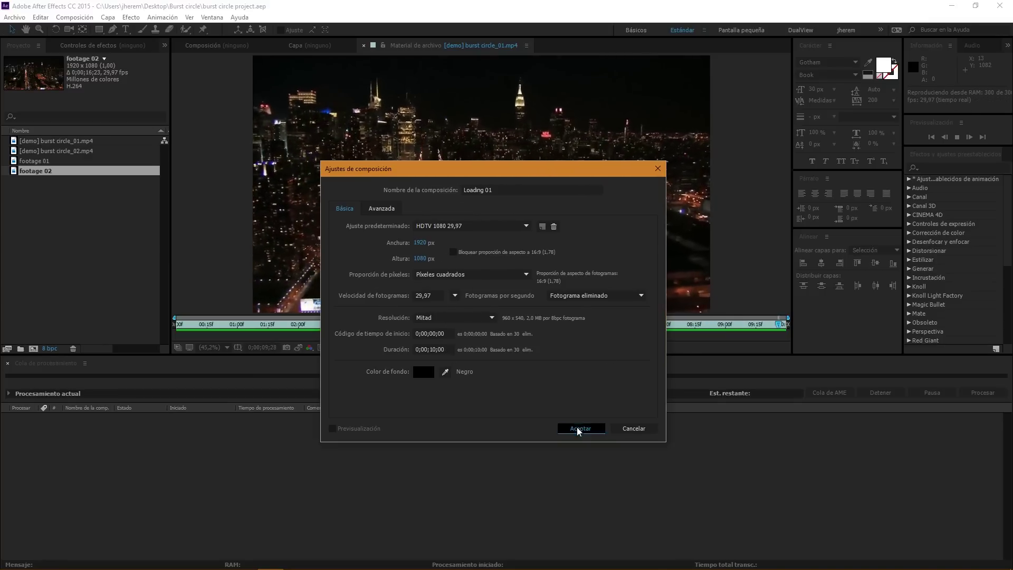
{"action": "right_click", "coordinate": [140, 480]}
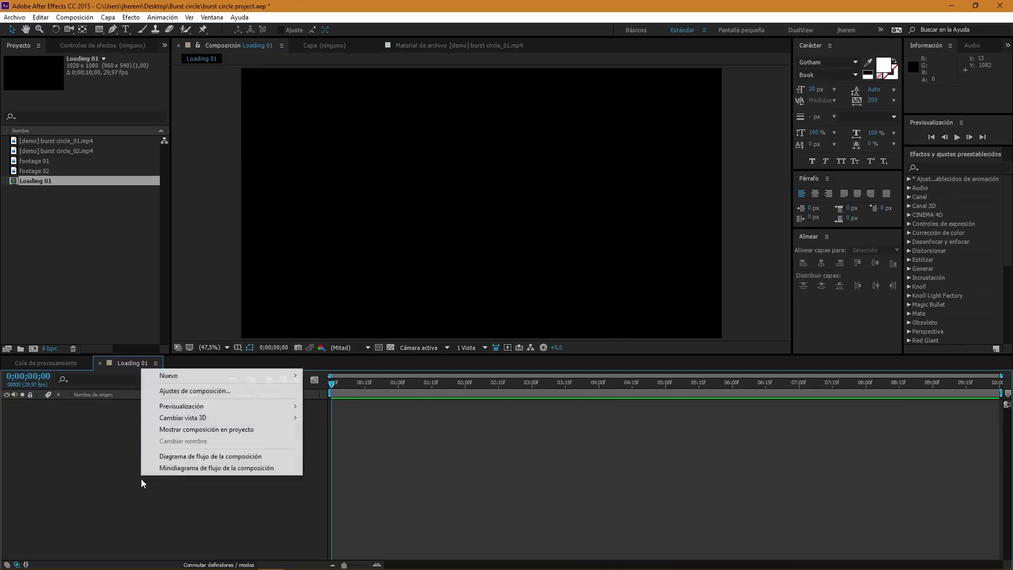
Add a shape layer containing a rectangle with a white (ffffff) fill.
{"action": "left_click", "coordinate": [112, 480]}
{"action": "left_click", "coordinate": [107, 17]}
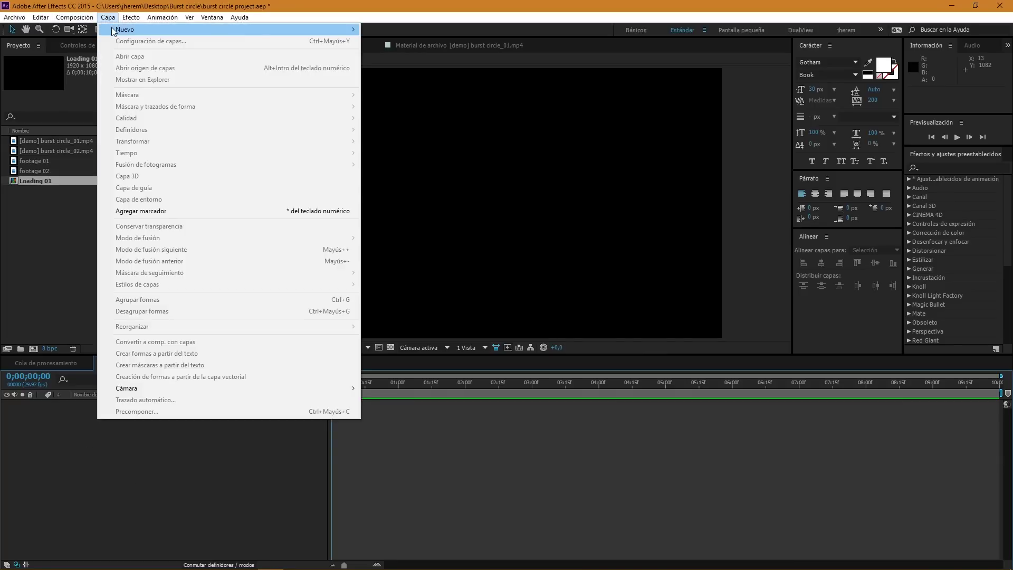
{"action": "mouse_move", "coordinate": [159, 26]}
{"action": "left_click", "coordinate": [398, 87]}
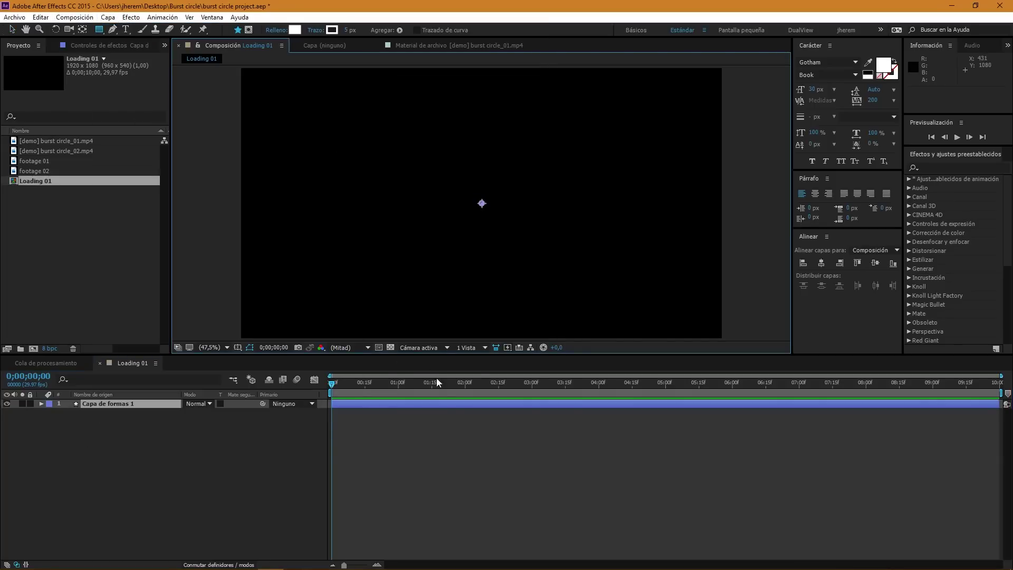
{"action": "left_click", "coordinate": [399, 30]}
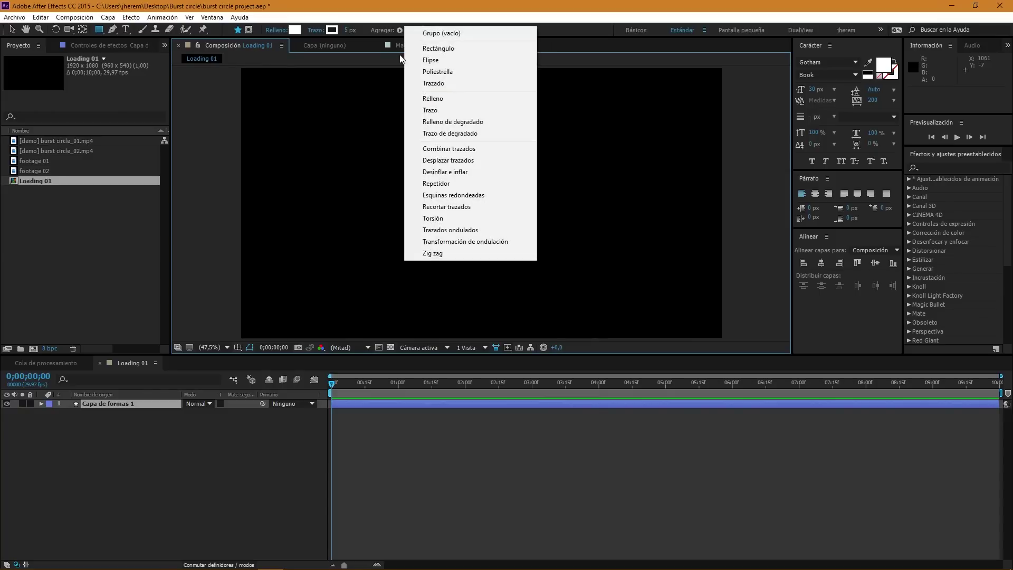
{"action": "left_click", "coordinate": [438, 49]}
{"action": "left_click", "coordinate": [399, 30]}
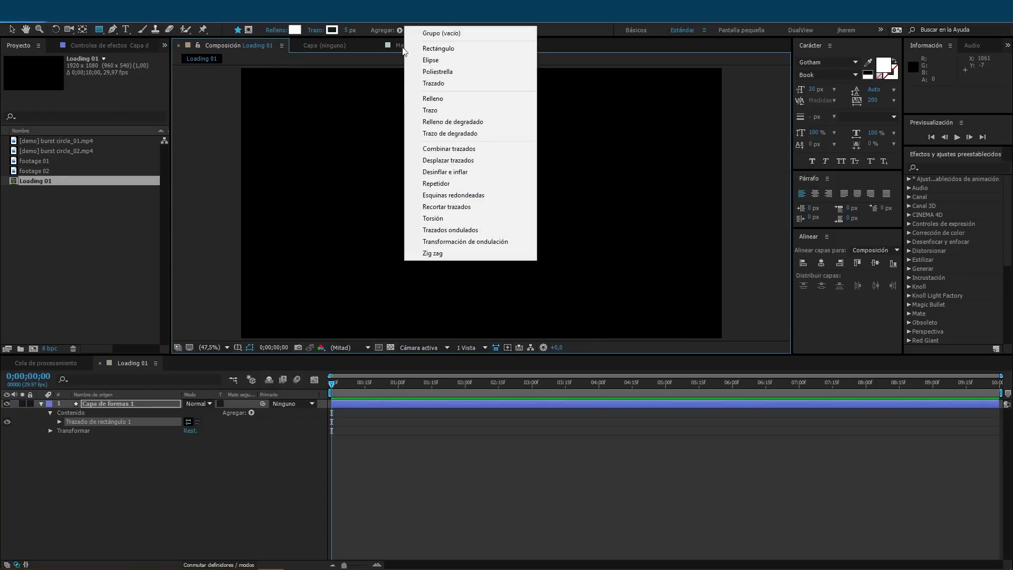
{"action": "left_click", "coordinate": [432, 99]}
{"action": "left_click", "coordinate": [295, 30]}
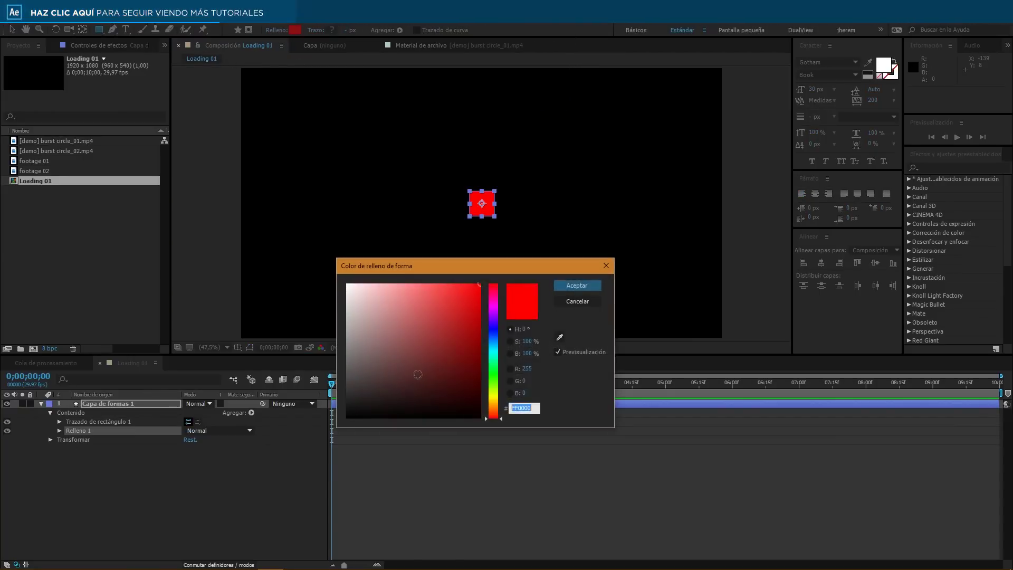
{"action": "type", "text": "ffffff"}
{"action": "left_click", "coordinate": [568, 284]}
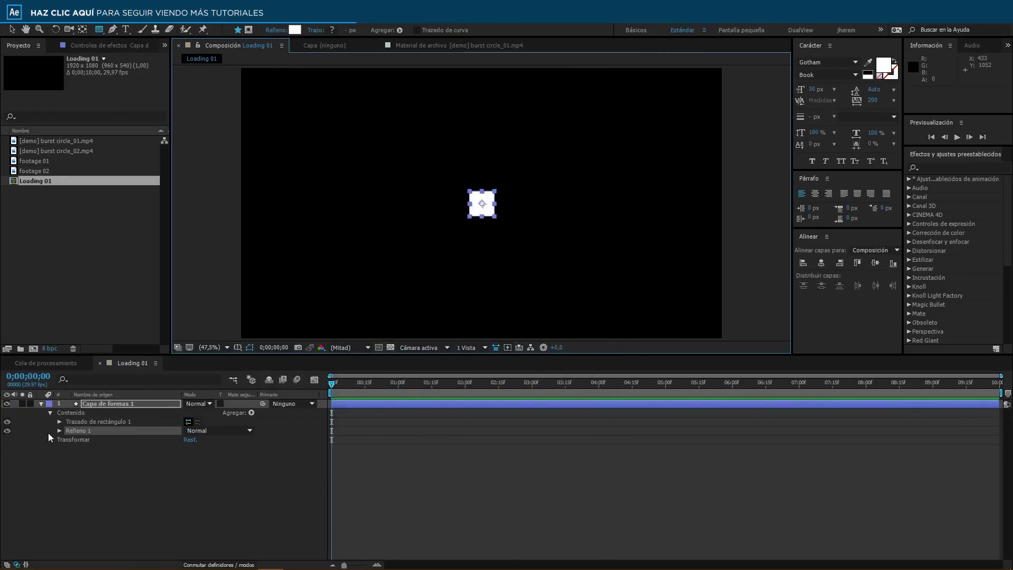
Set the rectangle's size to 7×60.
{"action": "left_click", "coordinate": [96, 424]}
{"action": "left_click", "coordinate": [59, 421]}
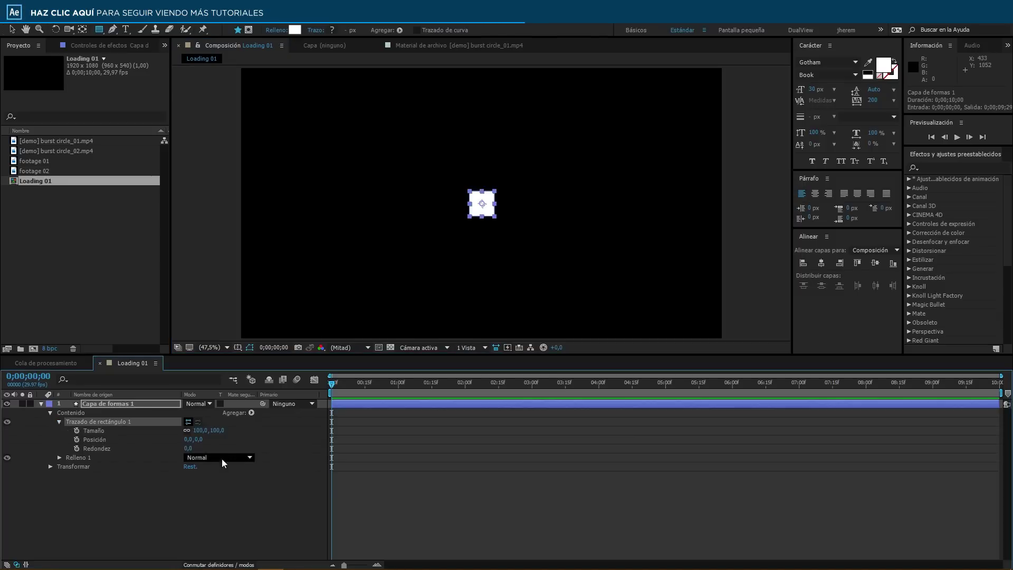
{"action": "left_click", "coordinate": [200, 430]}
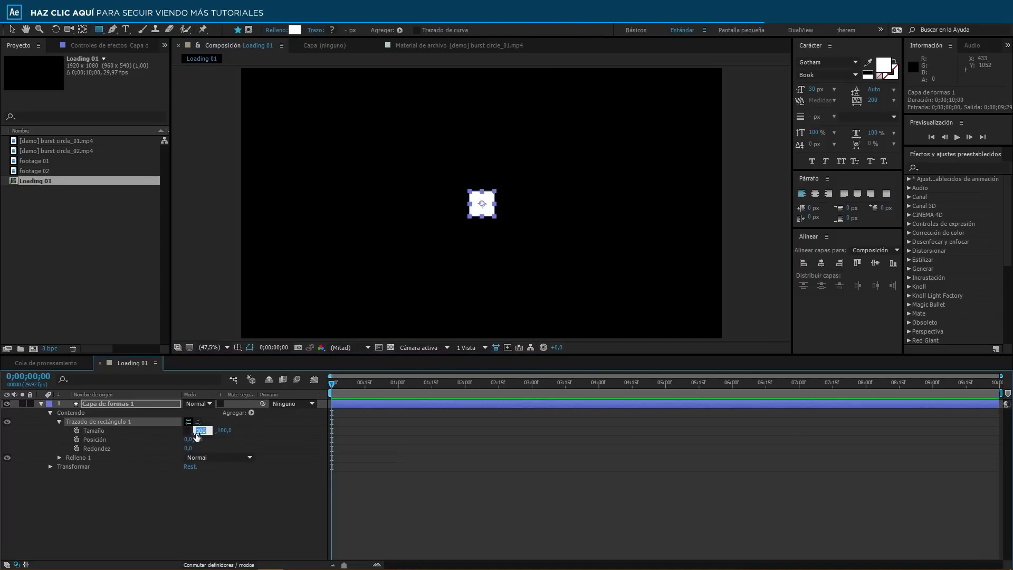
{"action": "type", "text": "7"}
{"action": "key", "text": "Tab"}
{"action": "type", "text": "6"}
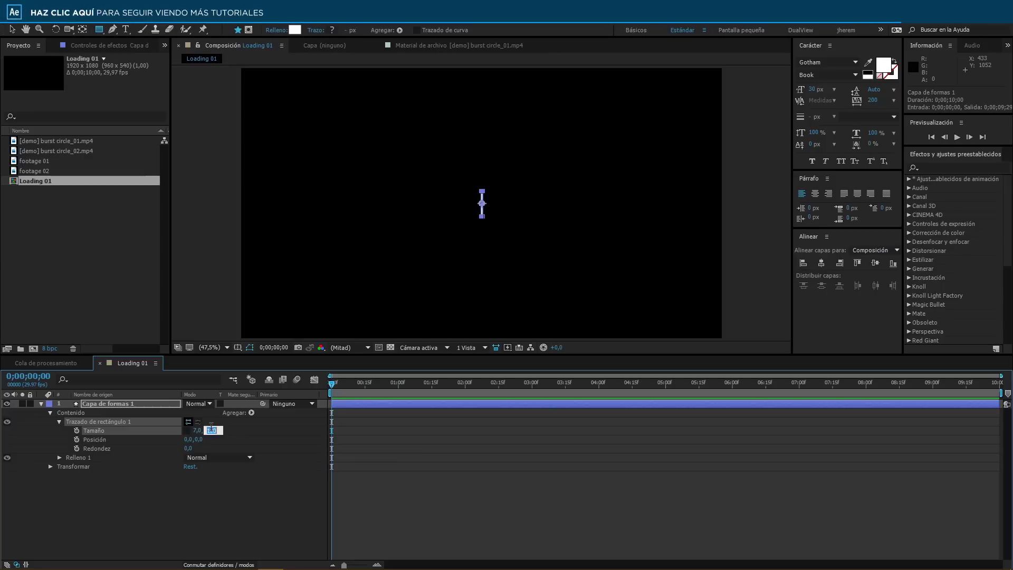
{"action": "type", "text": "0"}
{"action": "left_click", "coordinate": [240, 502]}
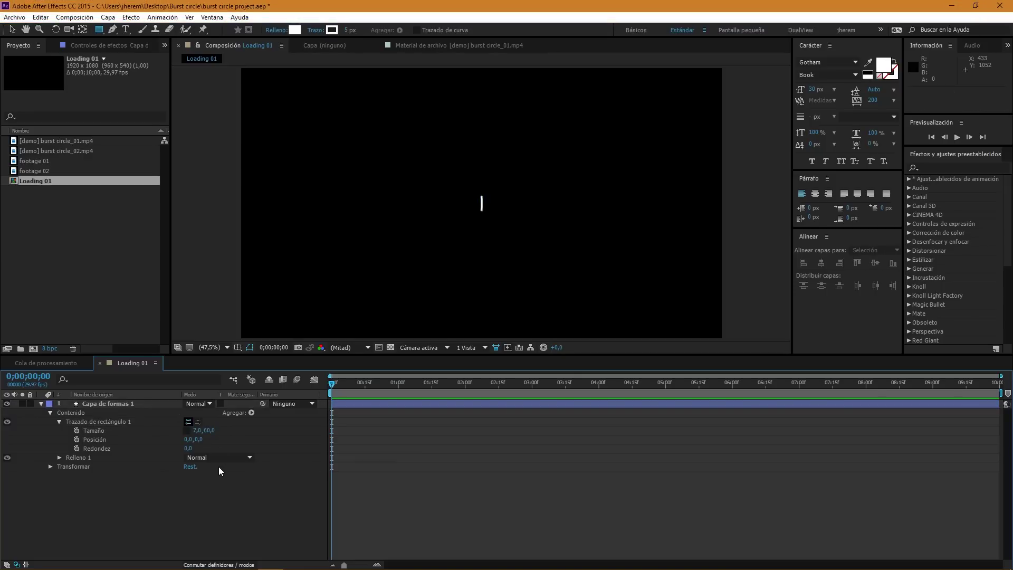
Move the rectangle's position to 0,-165, above the composition centre.
{"action": "left_click", "coordinate": [105, 442]}
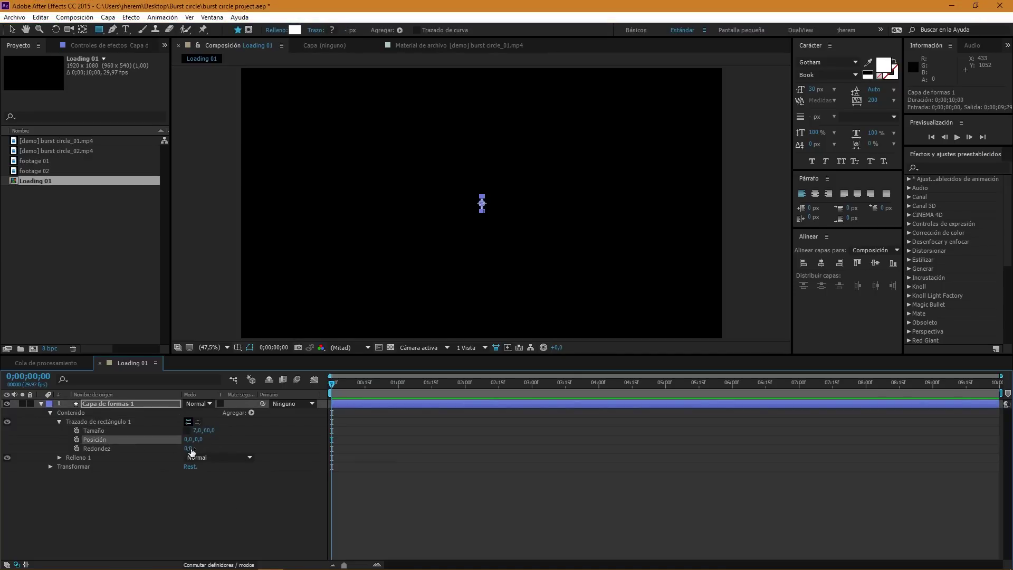
{"action": "left_click_drag", "start_coordinate": [200, 439], "coordinate": [108, 442]}
{"action": "left_click", "coordinate": [139, 510]}
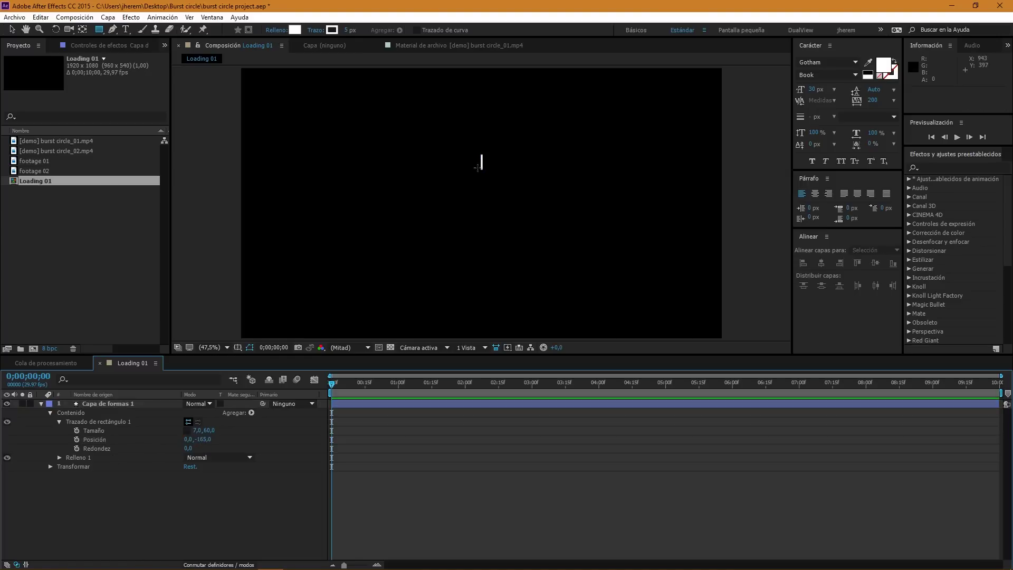
{"action": "left_click", "coordinate": [12, 30]}
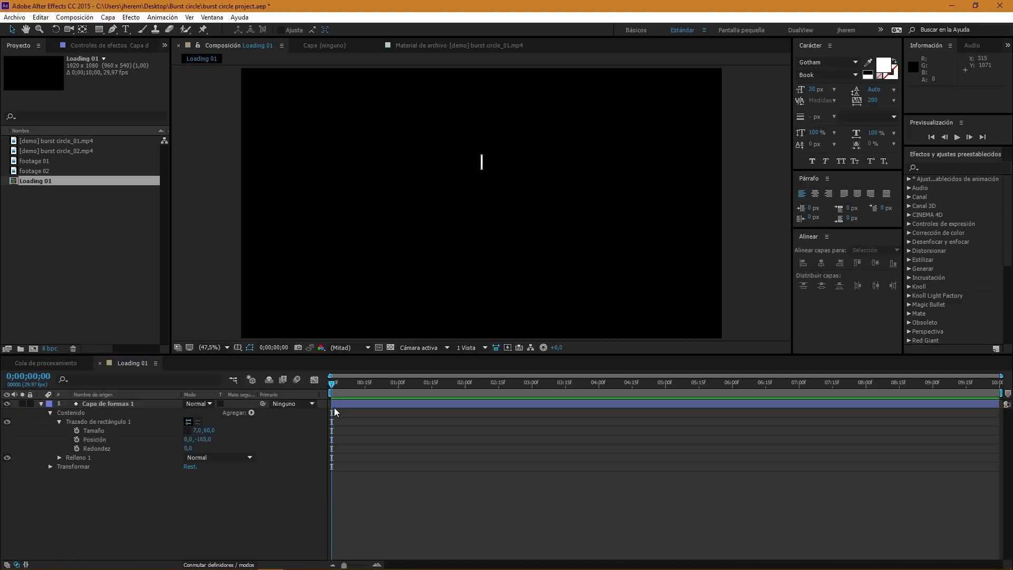
Keyframe the bar's opacity at 0% at 0:00 and 100% at 0:15.
{"action": "left_click", "coordinate": [116, 404]}
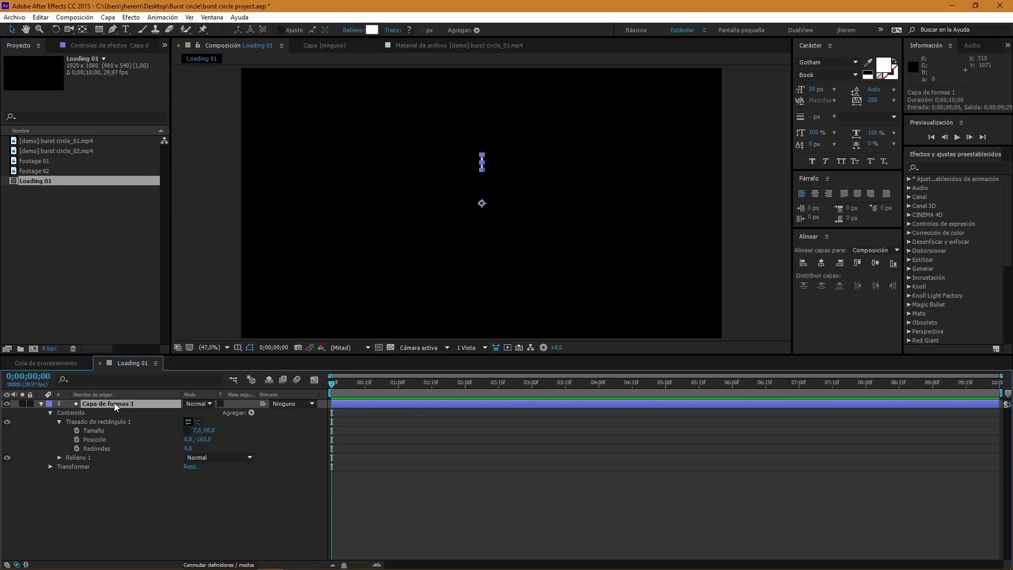
{"action": "key", "text": "t"}
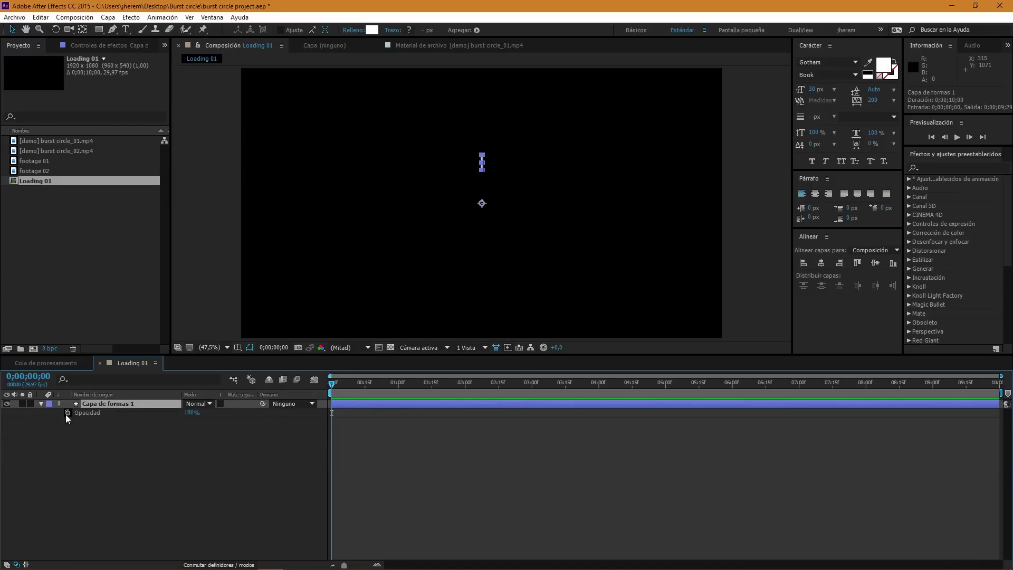
{"action": "left_click", "coordinate": [67, 414]}
{"action": "left_click_drag", "start_coordinate": [332, 414], "coordinate": [366, 415]}
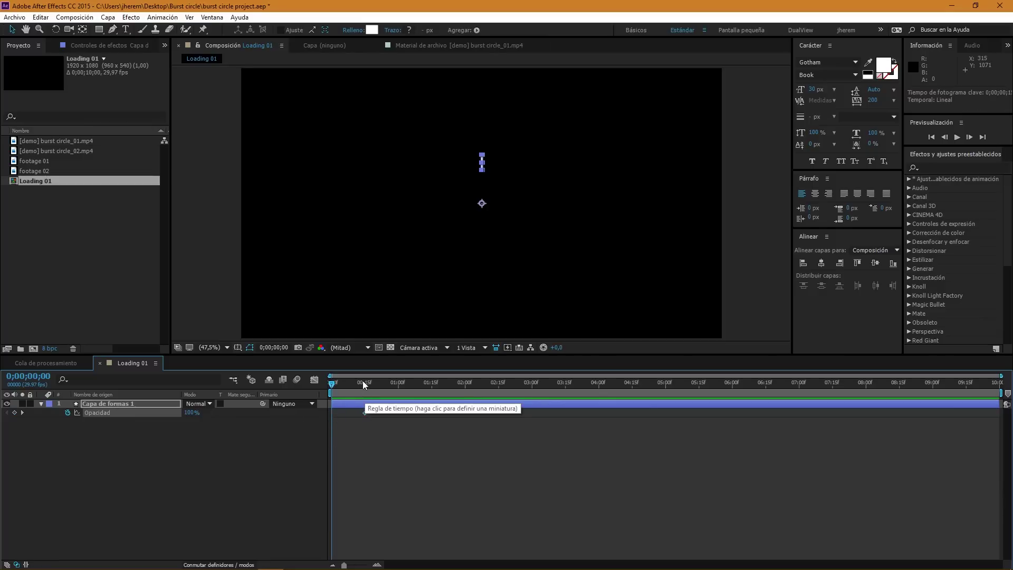
{"action": "left_click", "coordinate": [191, 413]}
{"action": "type", "text": "0"}
{"action": "key", "text": "Return"}
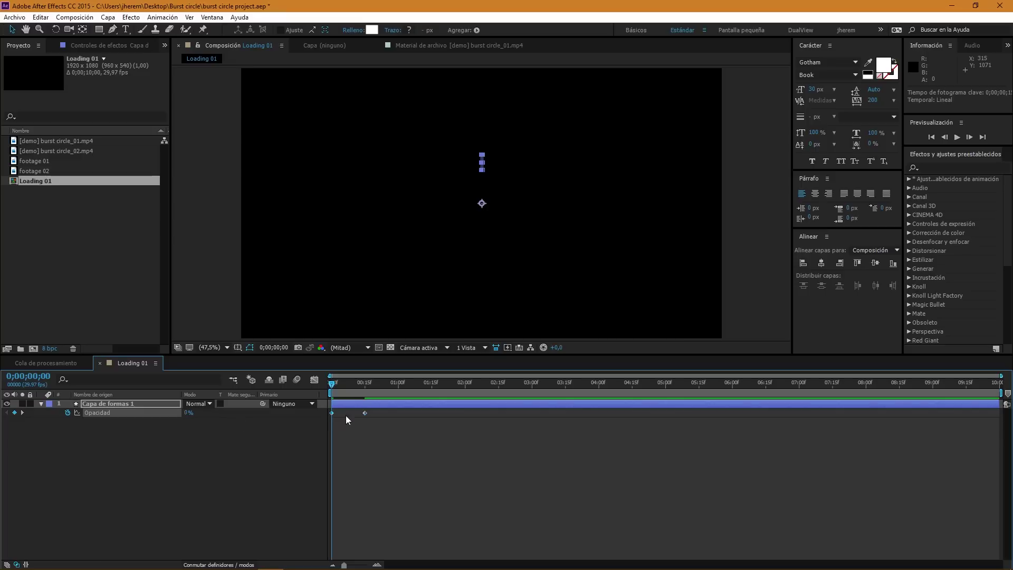
Add a 0% opacity keyframe at 1:00 and preview the fade.
{"action": "left_click", "coordinate": [398, 383]}
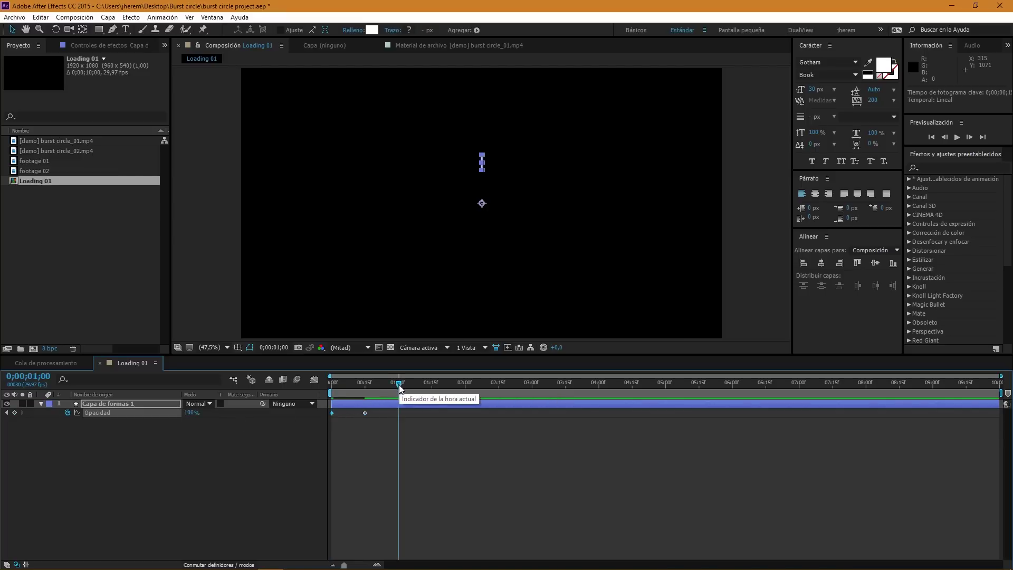
{"action": "left_click", "coordinate": [191, 413]}
{"action": "type", "text": "0"}
{"action": "key", "text": "Return"}
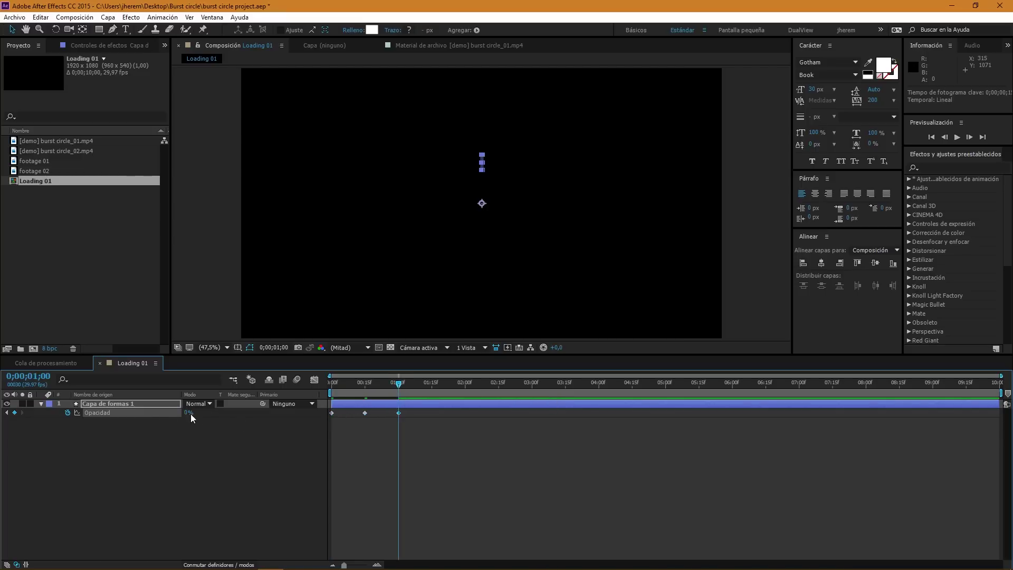
{"action": "key", "text": "space"}
{"action": "key", "text": "space"}
{"action": "left_click_drag", "start_coordinate": [380, 383], "coordinate": [331, 383]}
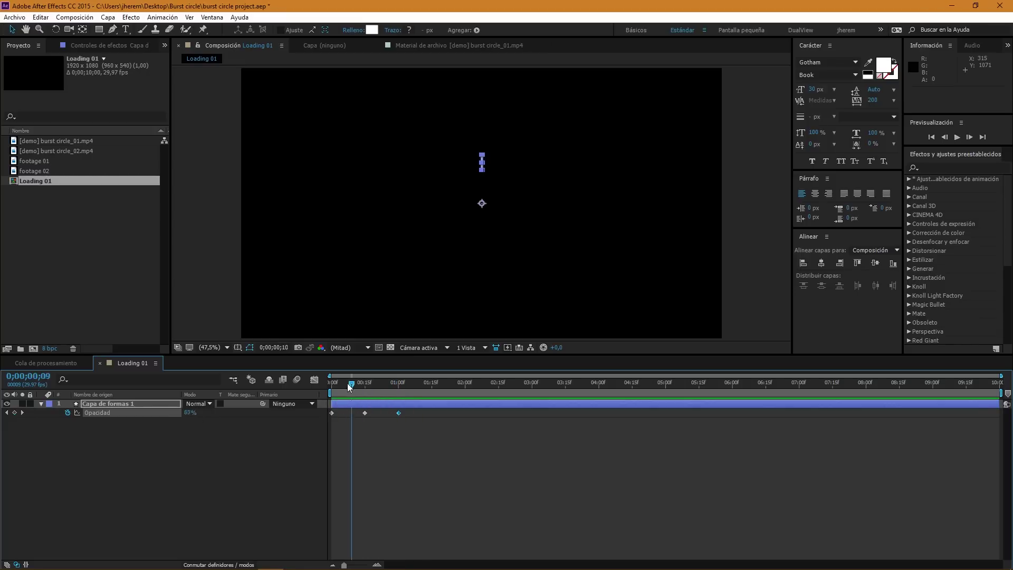
Rename the shape layer to 'raya 01'.
{"action": "left_click", "coordinate": [129, 403]}
{"action": "key", "text": "Return"}
{"action": "type", "text": "raya 01"}
{"action": "key", "text": "Return"}
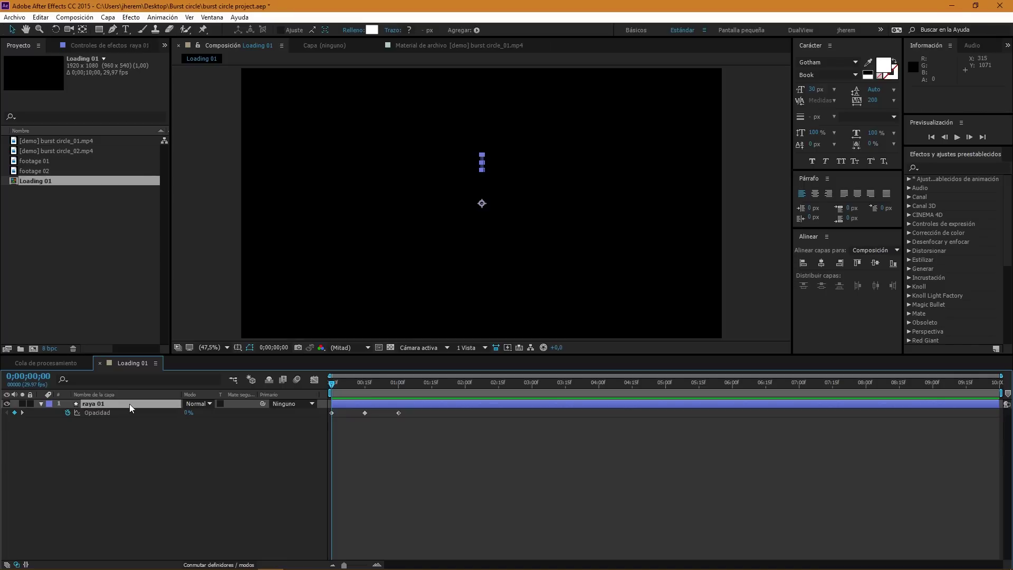
Duplicate raya 01 as raya 02 below it, and label raya 01 yellow (Amarillo).
{"action": "key", "text": "ctrl+d"}
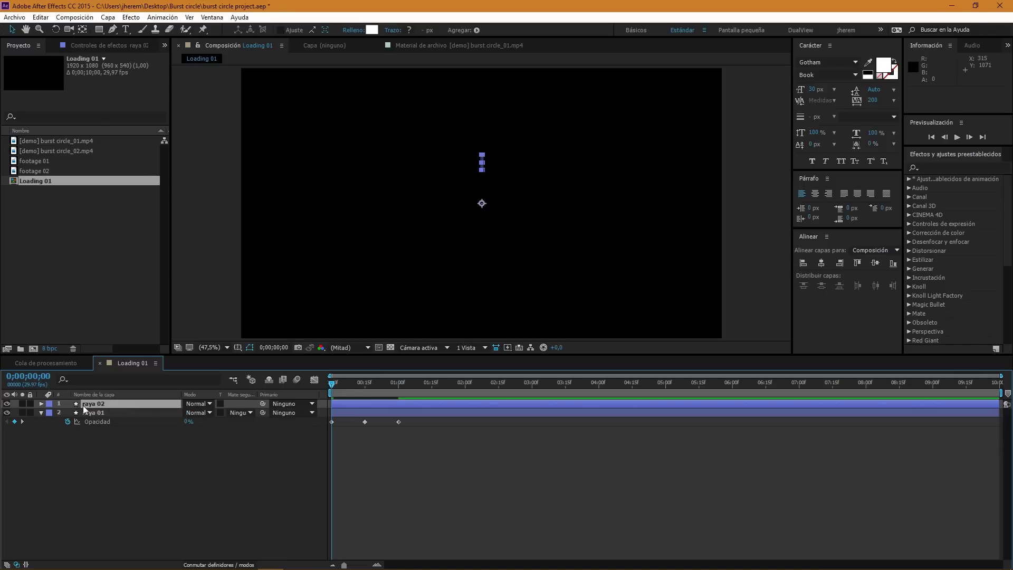
{"action": "left_click_drag", "start_coordinate": [98, 405], "coordinate": [104, 437]}
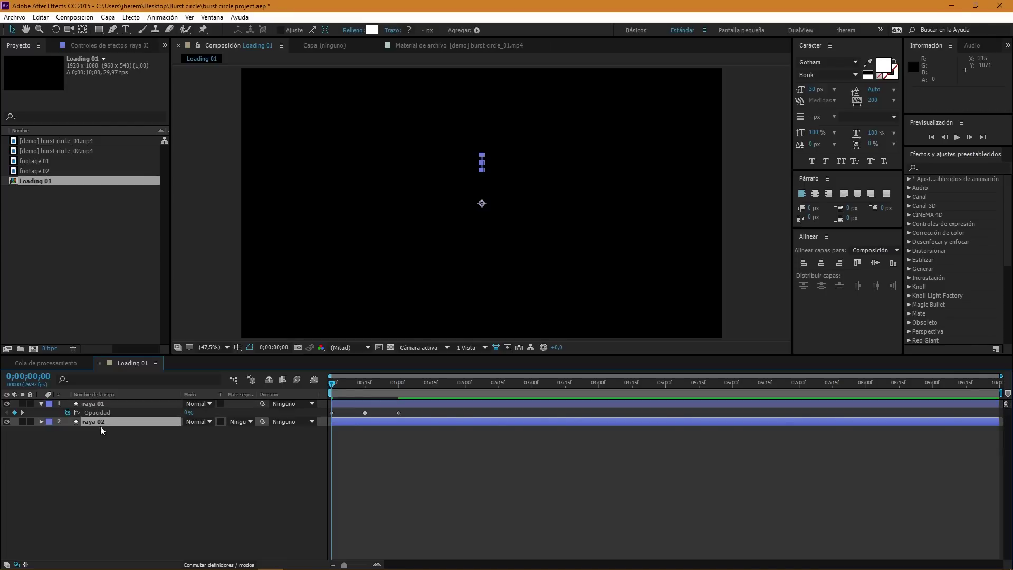
{"action": "left_click", "coordinate": [49, 404]}
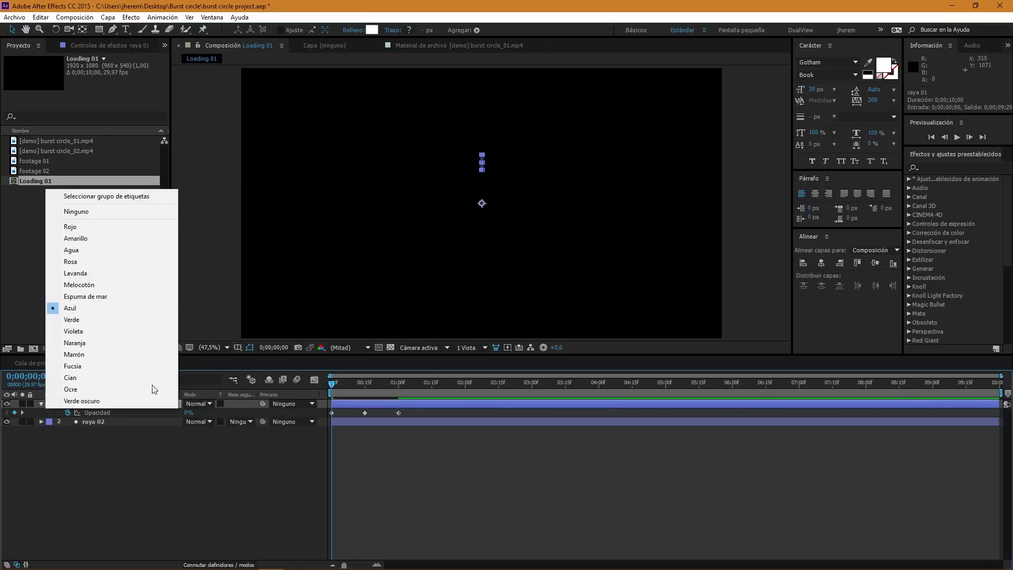
{"action": "left_click", "coordinate": [75, 237]}
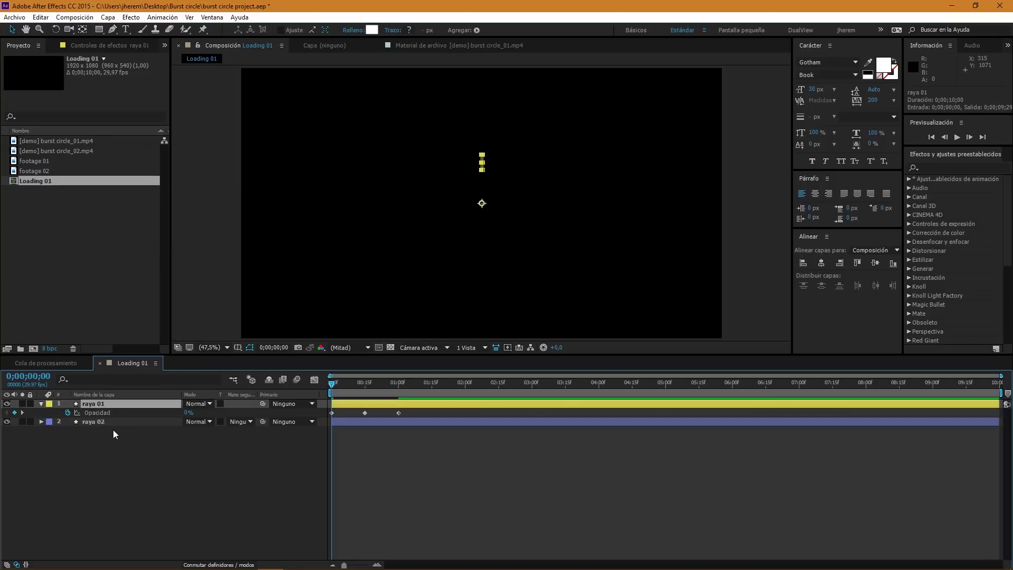
Show only Rotation on raya 02 and raya 01, then view the burst circle reference footage.
{"action": "left_click", "coordinate": [95, 422]}
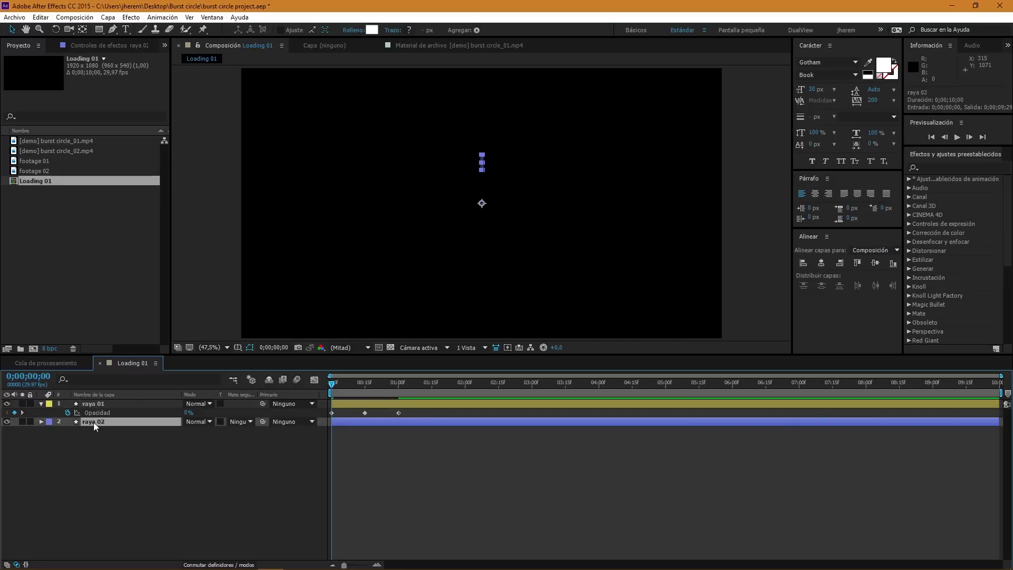
{"action": "key", "text": "r"}
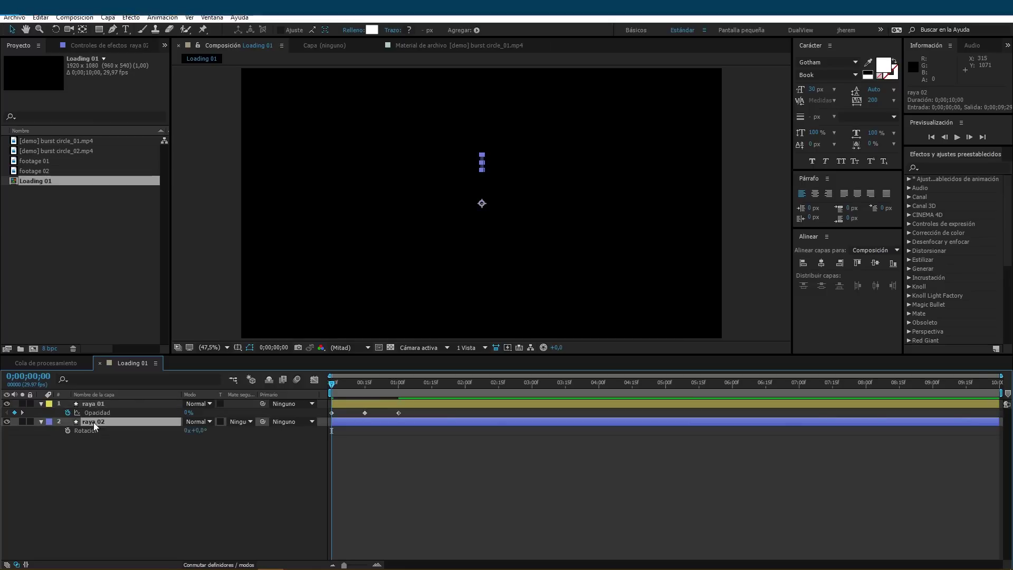
{"action": "left_click", "coordinate": [101, 406]}
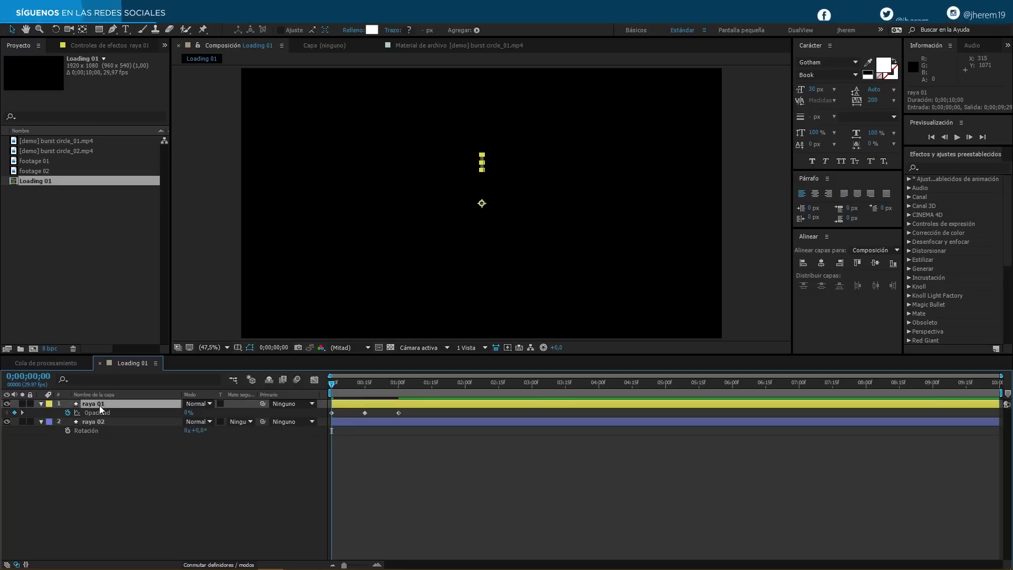
{"action": "key", "text": "r"}
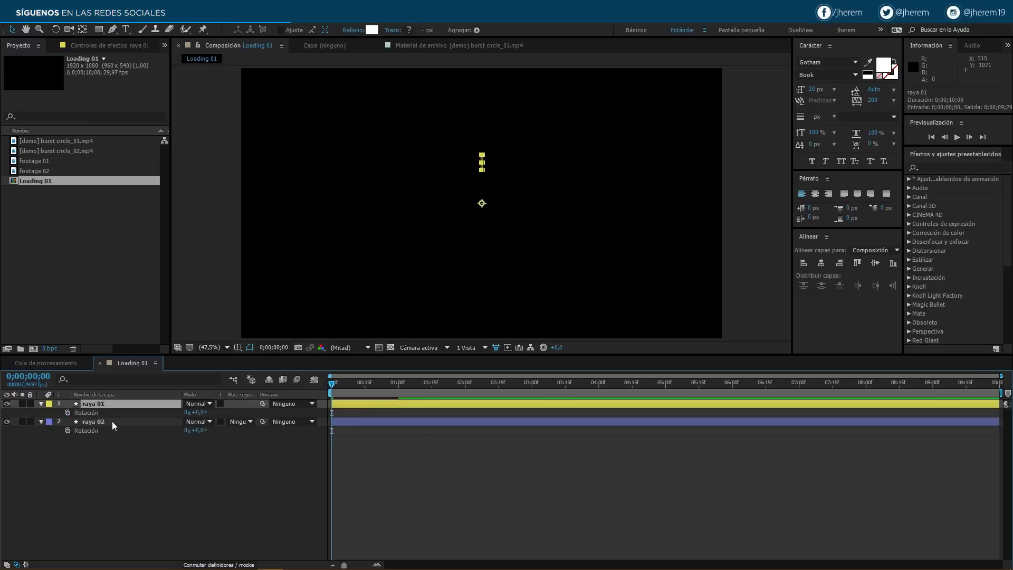
{"action": "left_click", "coordinate": [114, 424]}
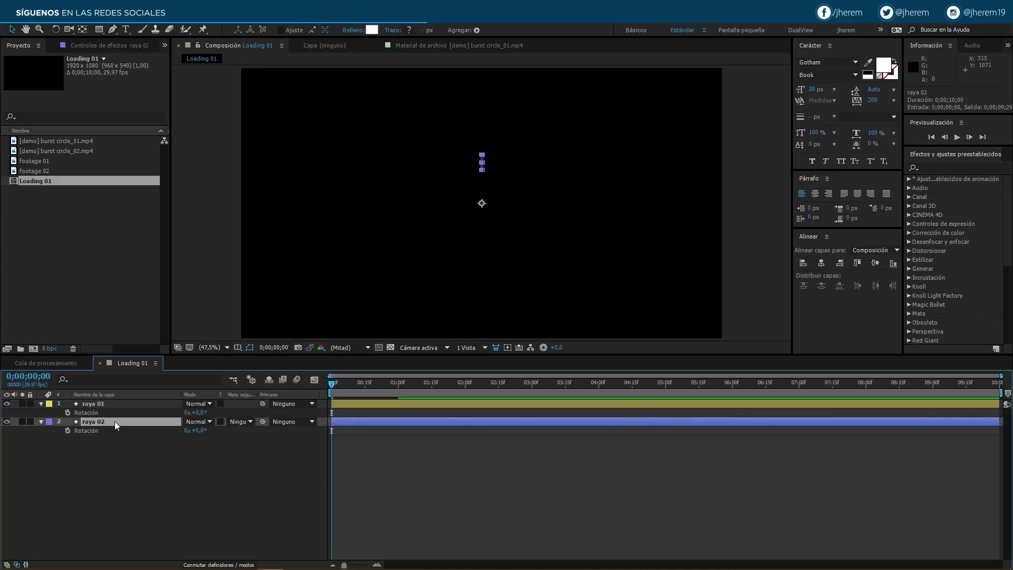
{"action": "left_click", "coordinate": [89, 406]}
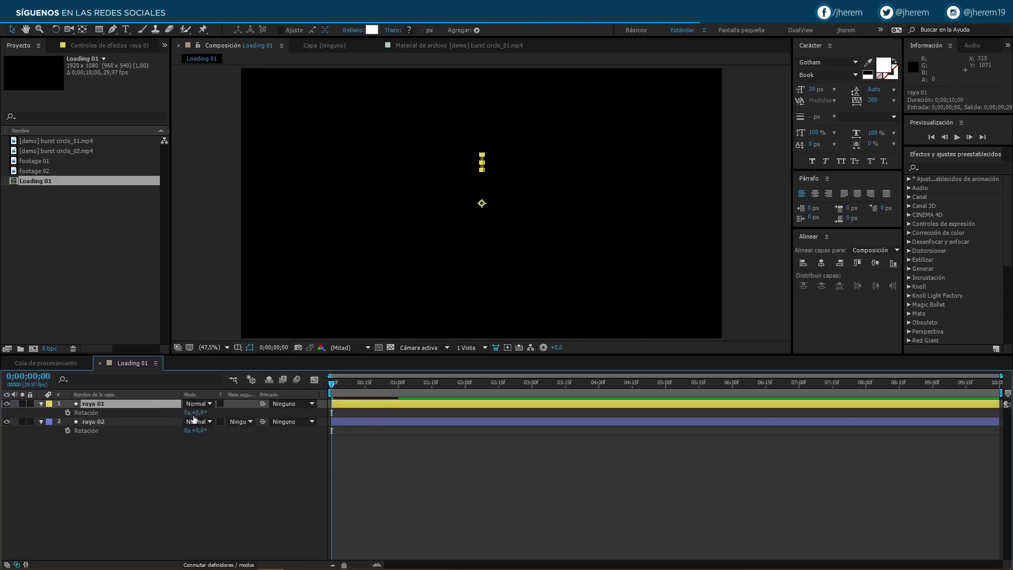
{"action": "left_click", "coordinate": [46, 141]}
{"action": "double_click", "coordinate": [46, 141]}
{"action": "double_click", "coordinate": [46, 151]}
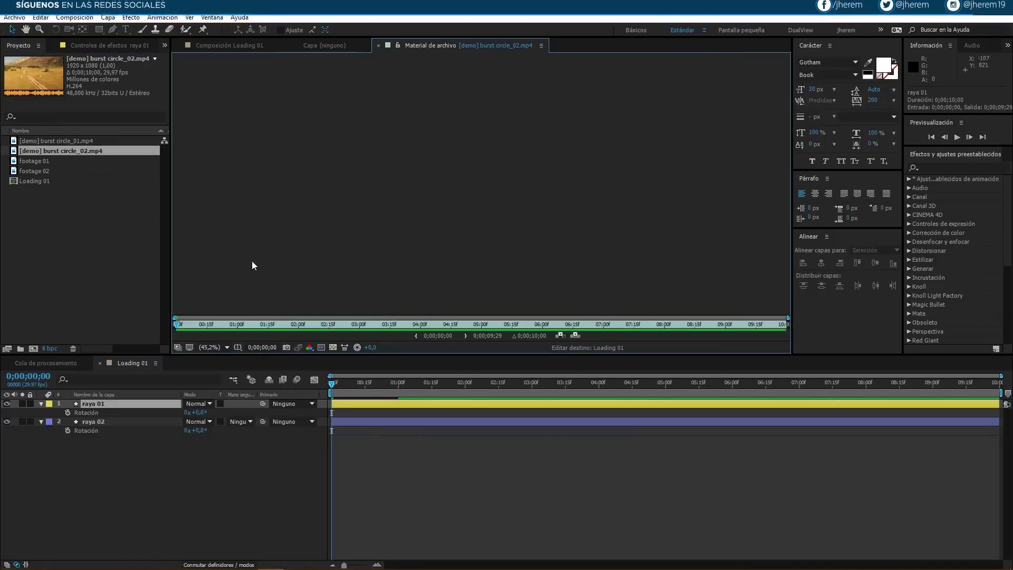
{"action": "left_click_drag", "start_coordinate": [358, 331], "coordinate": [344, 326]}
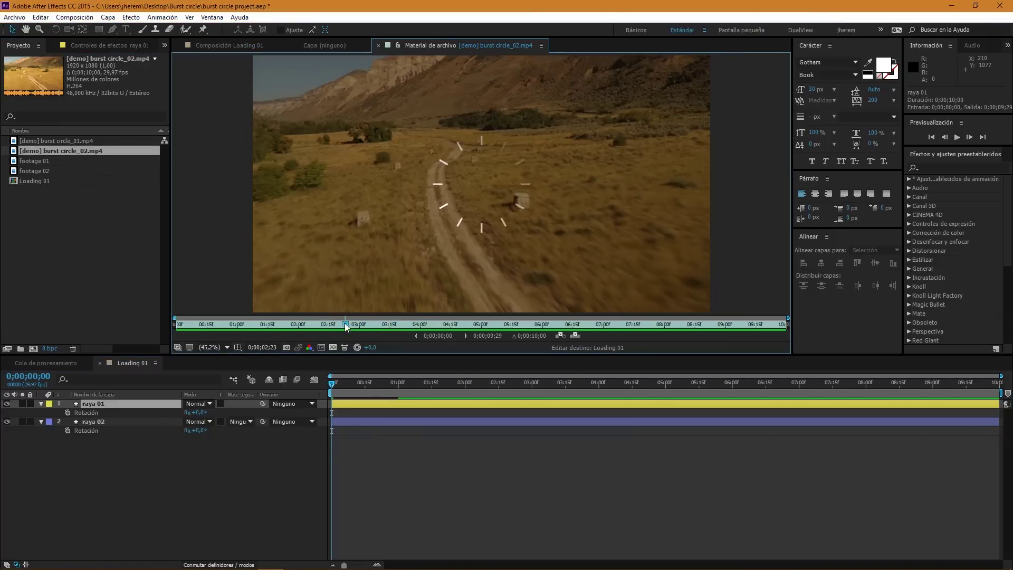
{"action": "left_click_drag", "start_coordinate": [343, 326], "coordinate": [341, 325]}
{"action": "left_click", "coordinate": [135, 467]}
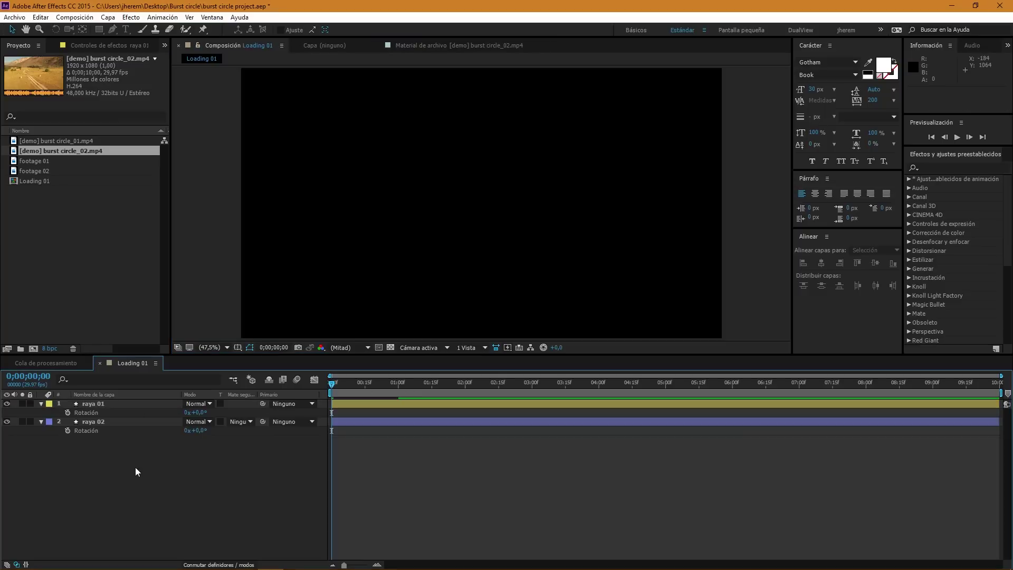
Set raya 01's rotation to 30°.
{"action": "left_click", "coordinate": [89, 404]}
{"action": "left_click", "coordinate": [201, 412]}
{"action": "type", "text": "50/12"}
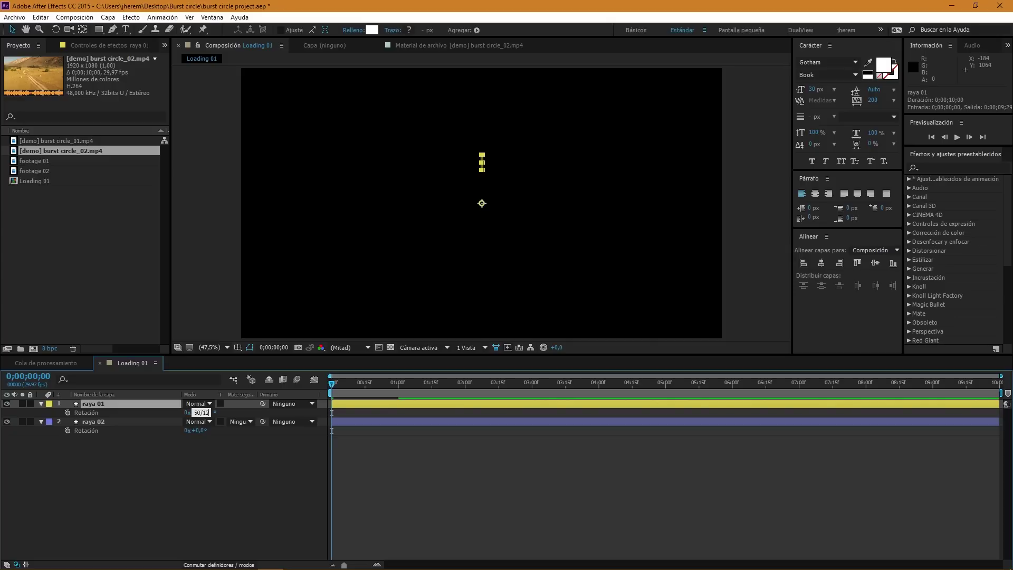
{"action": "key", "text": "Return"}
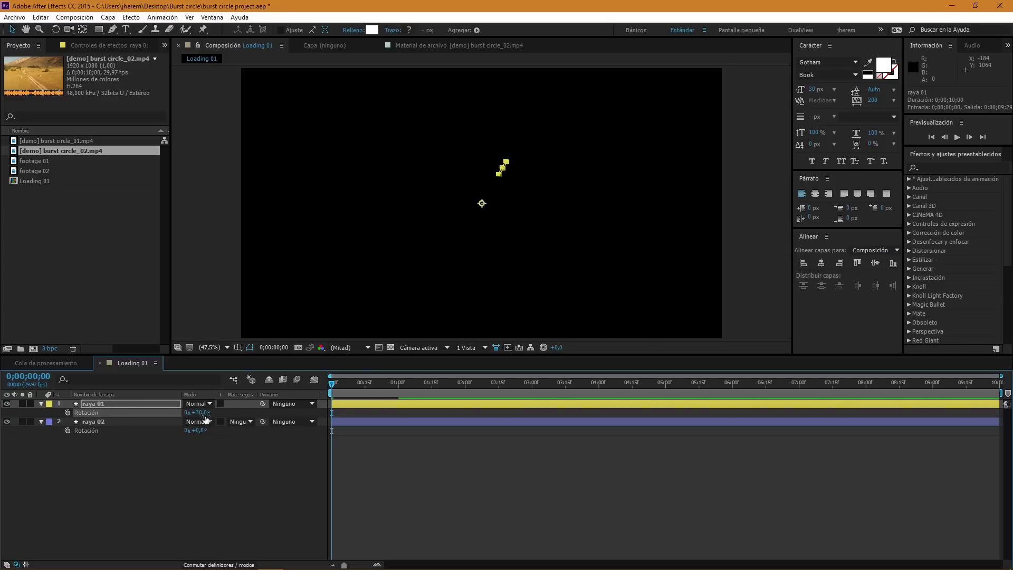
{"action": "left_click", "coordinate": [222, 471]}
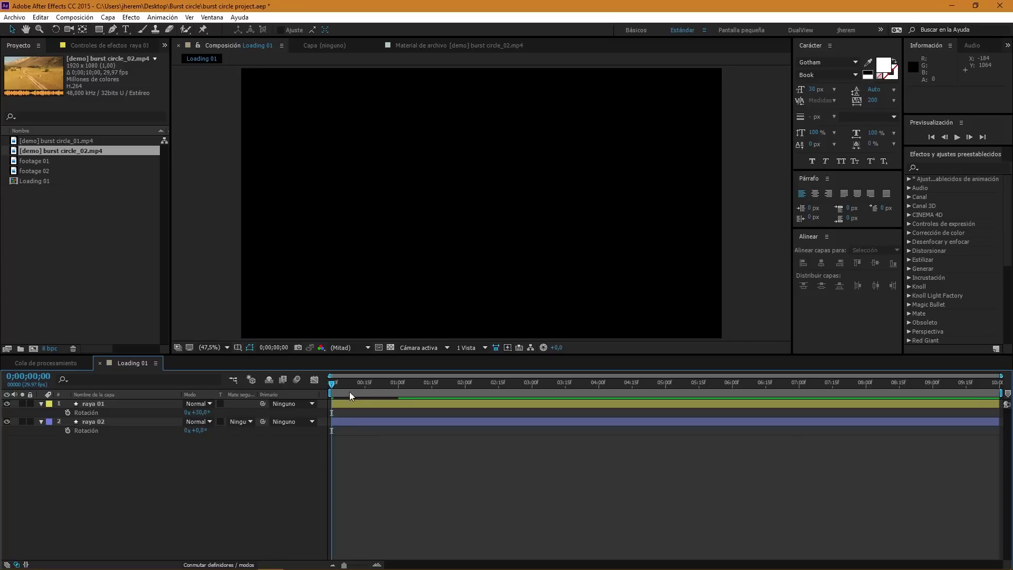
{"action": "left_click", "coordinate": [364, 385]}
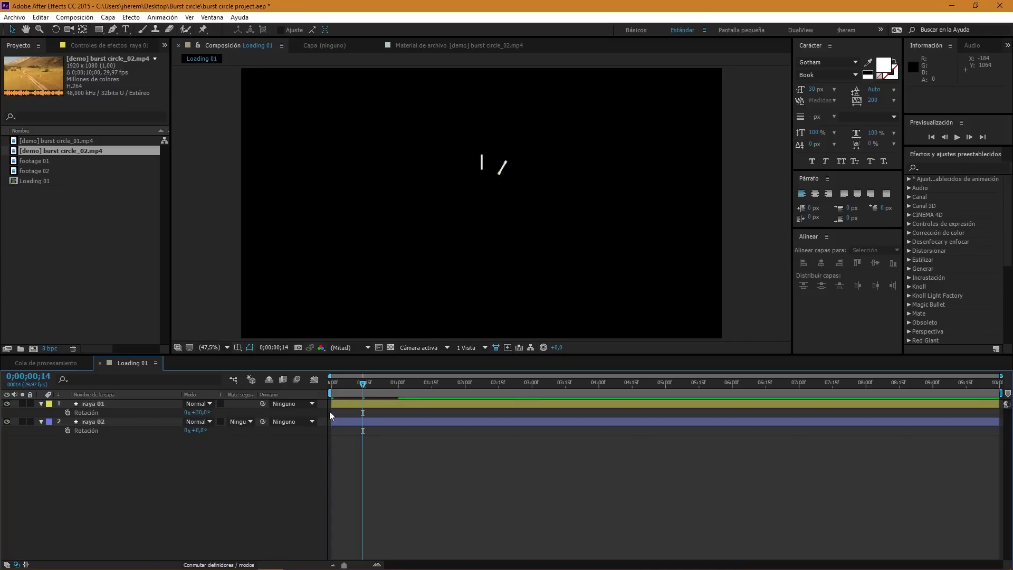
Give raya 02 a rotation expression linking to raya 01's rotation multiplied by index.
{"action": "left_click", "coordinate": [106, 425]}
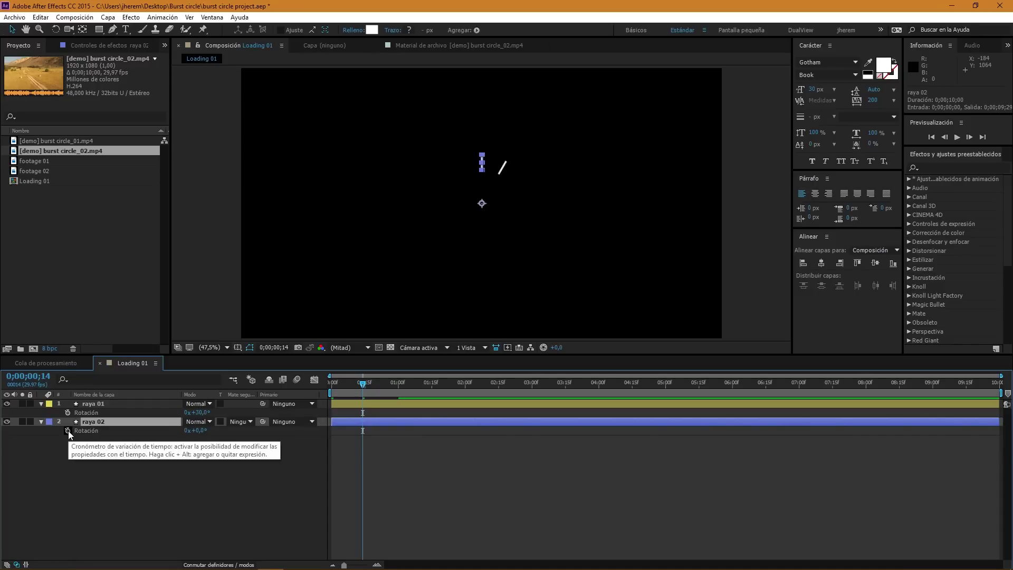
{"action": "left_click", "coordinate": [68, 431], "text": "alt"}
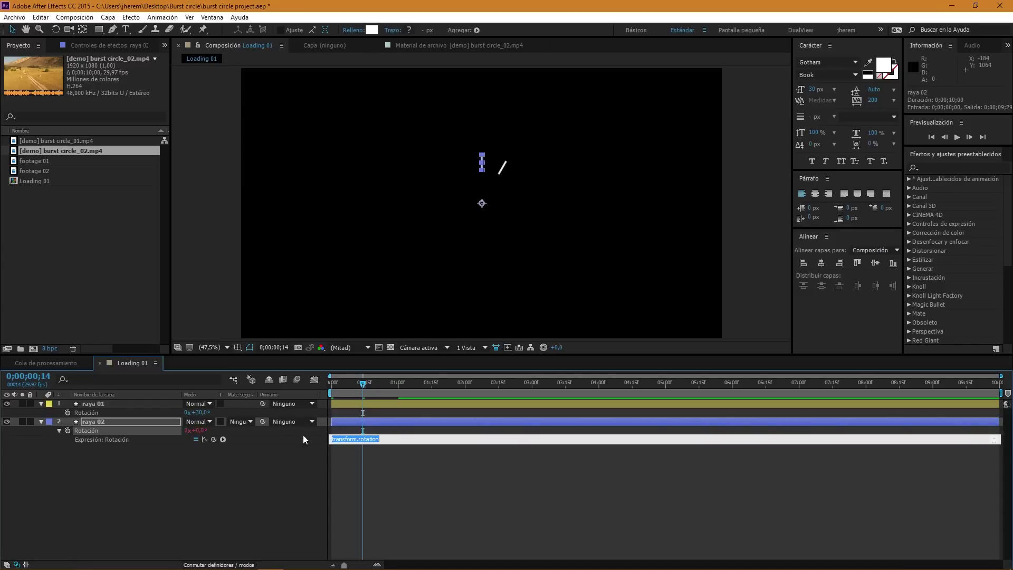
{"action": "left_click_drag", "start_coordinate": [215, 441], "coordinate": [84, 416]}
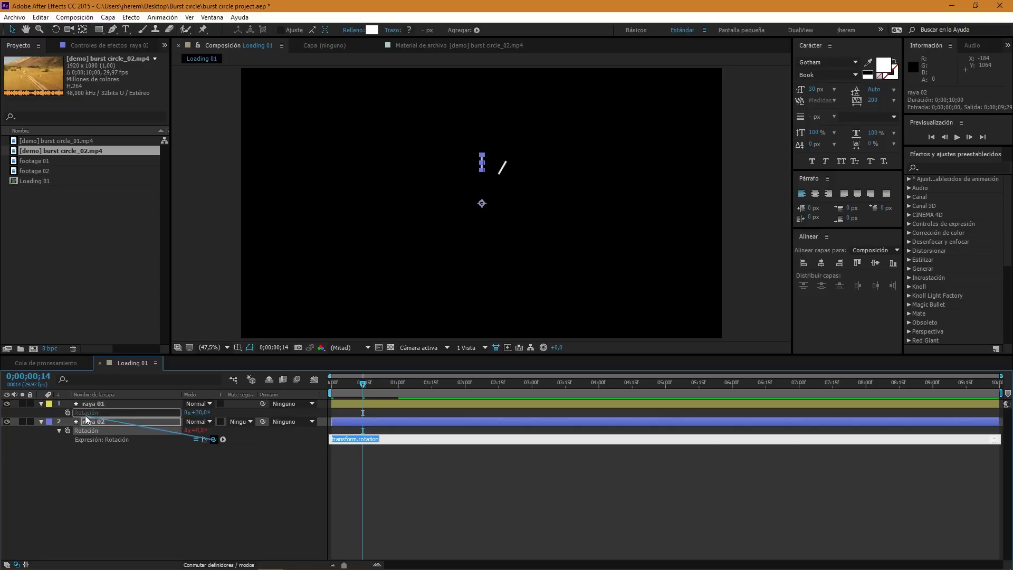
{"action": "left_click_drag", "start_coordinate": [84, 416], "coordinate": [84, 416]}
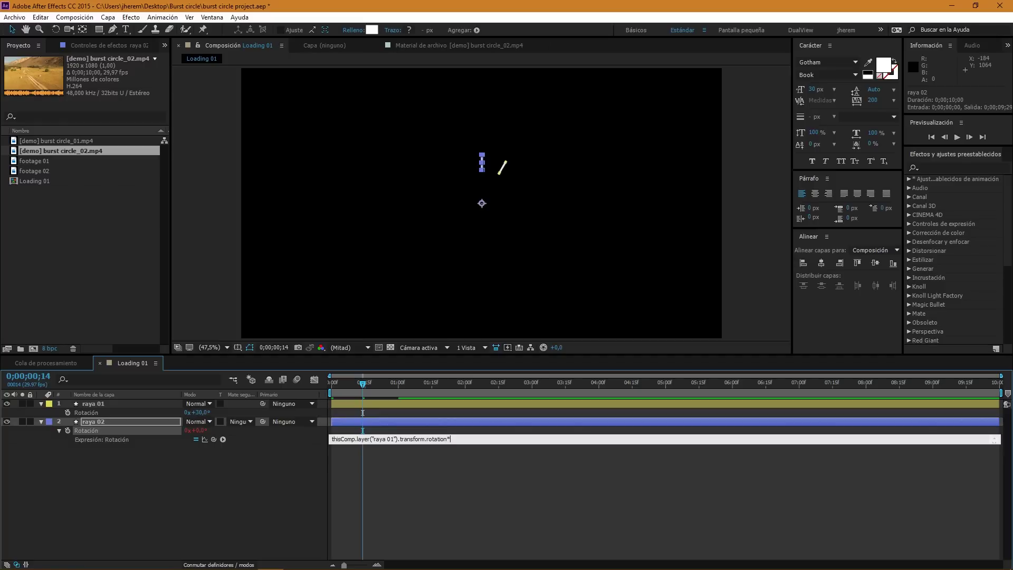
{"action": "type", "text": "index"}
{"action": "left_click", "coordinate": [182, 492]}
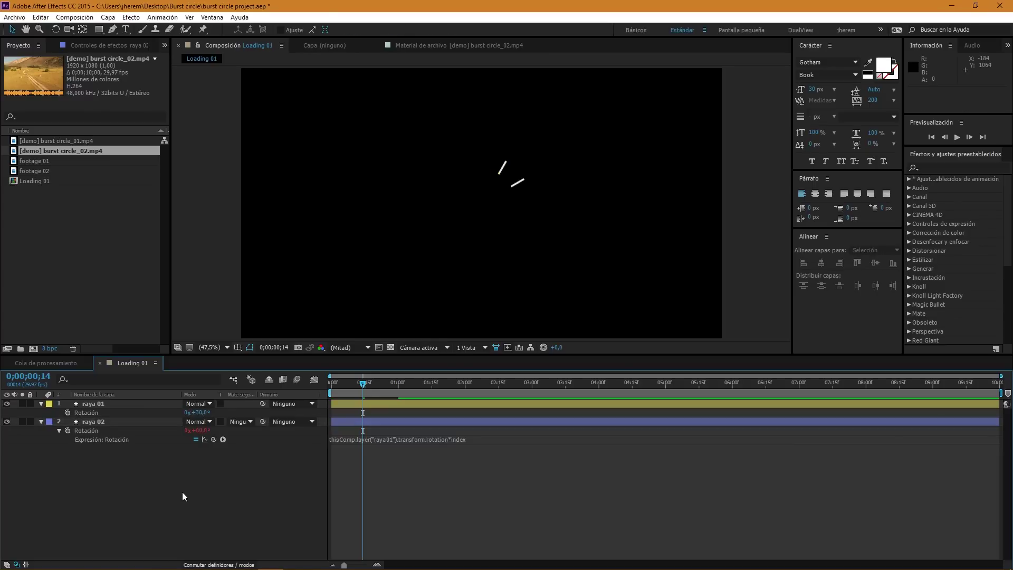
{"action": "left_click", "coordinate": [87, 424]}
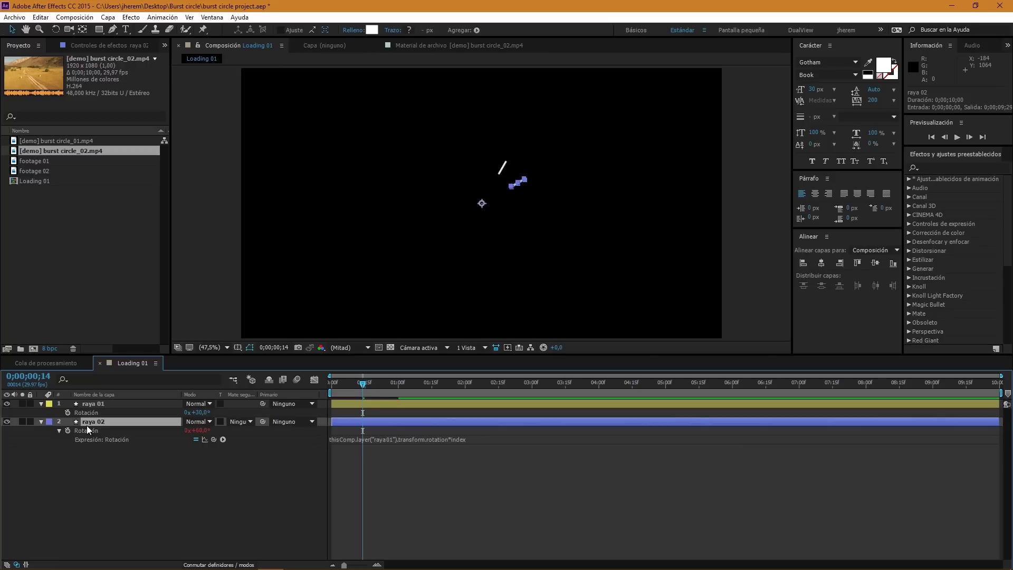
Duplicate the bar layer up to raya 12, then deselect and collapse all properties.
{"action": "key", "text": "ctrl+d"}
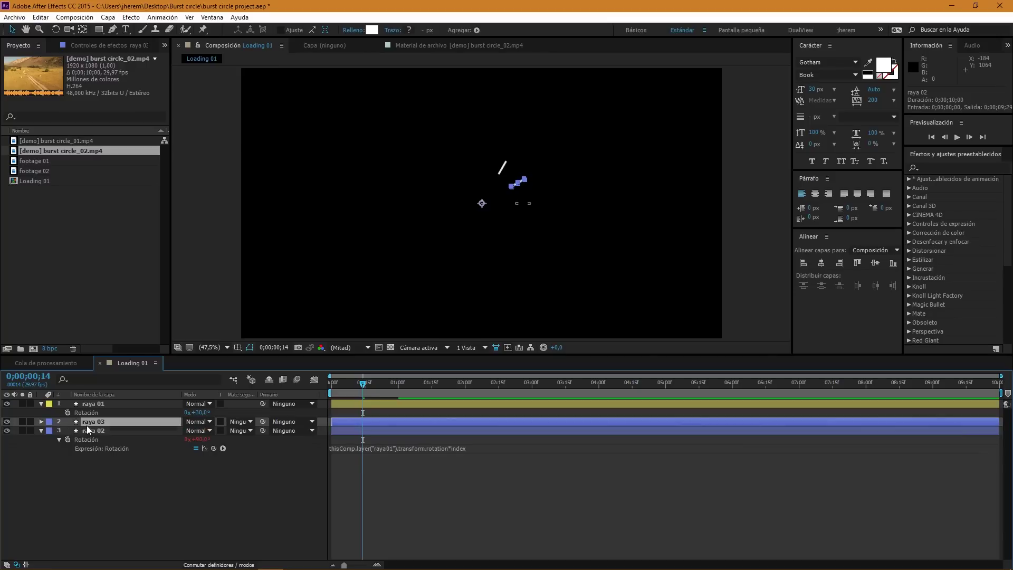
{"action": "key", "text": "ctrl+d"}
{"action": "key", "text": "ctrl+d"}
{"action": "key", "text": "ctrl+d"}
{"action": "key", "text": "ctrl+d"}
{"action": "key", "text": "ctrl+d"}
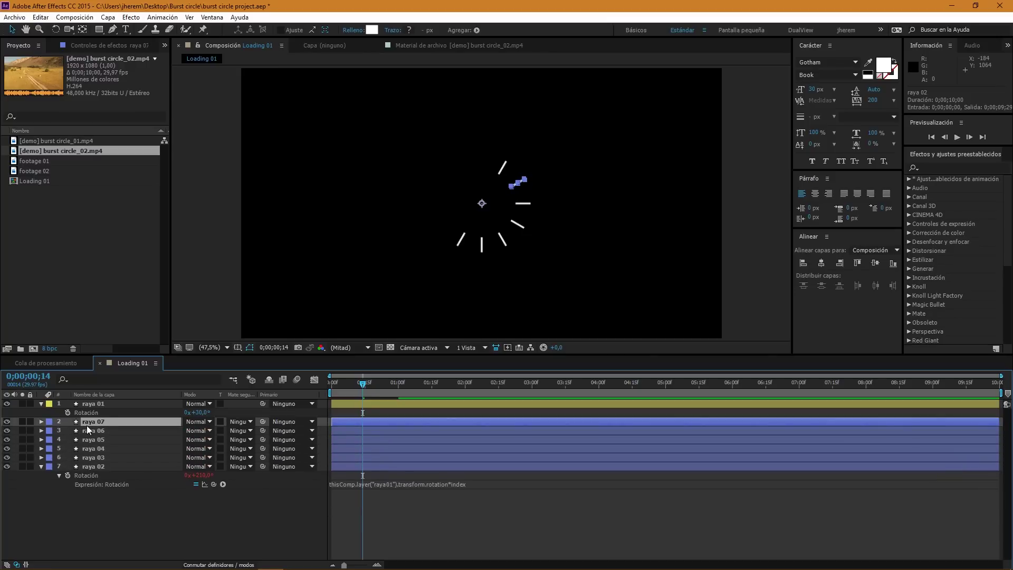
{"action": "key", "text": "ctrl+d"}
{"action": "key", "text": "ctrl+d"}
{"action": "key", "text": "ctrl+d"}
{"action": "key", "text": "ctrl+d"}
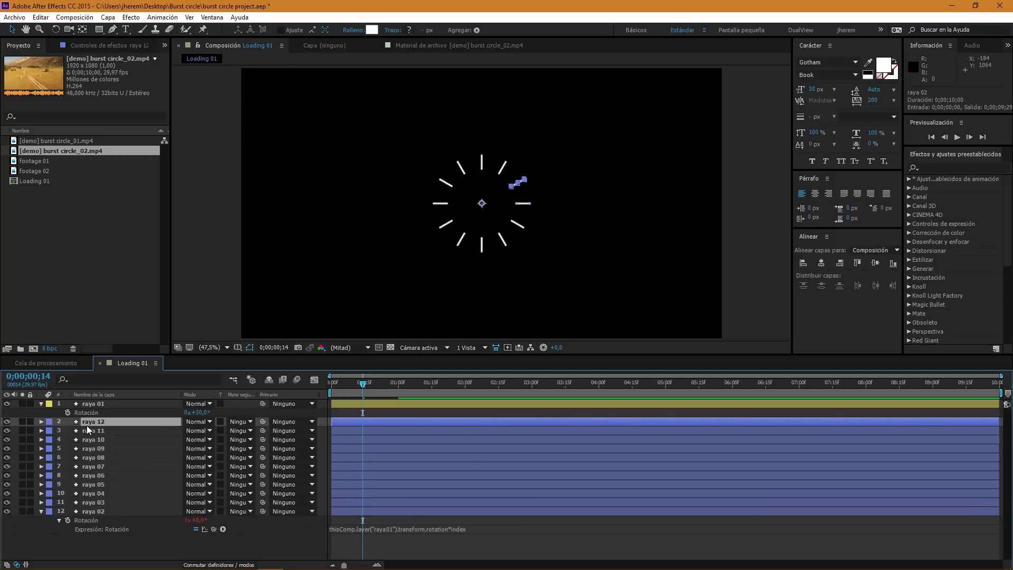
{"action": "left_click", "coordinate": [123, 547]}
{"action": "key", "text": "u"}
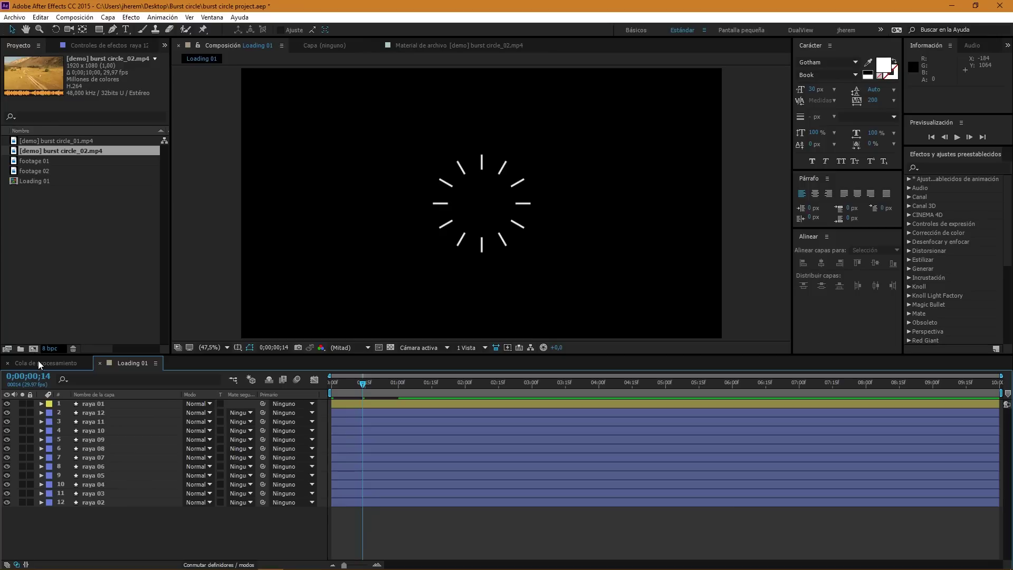
Compare against the burst circle_02 reference clip and select the raya 12 layer.
{"action": "double_click", "coordinate": [51, 151]}
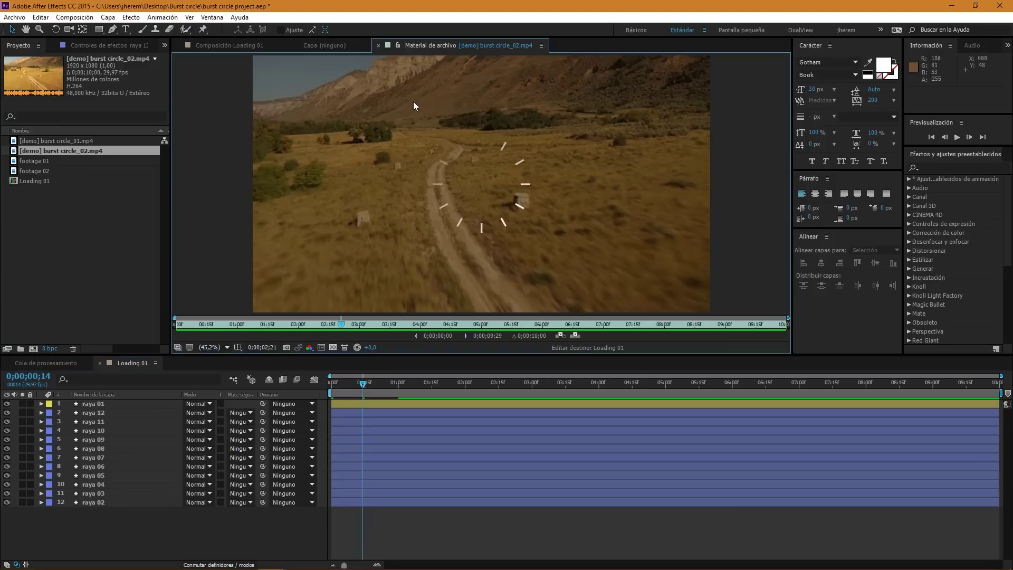
{"action": "mouse_move", "coordinate": [344, 325]}
{"action": "left_mouse_down"}
{"action": "mouse_move", "coordinate": [288, 330]}
{"action": "mouse_move", "coordinate": [335, 328]}
{"action": "left_mouse_up"}
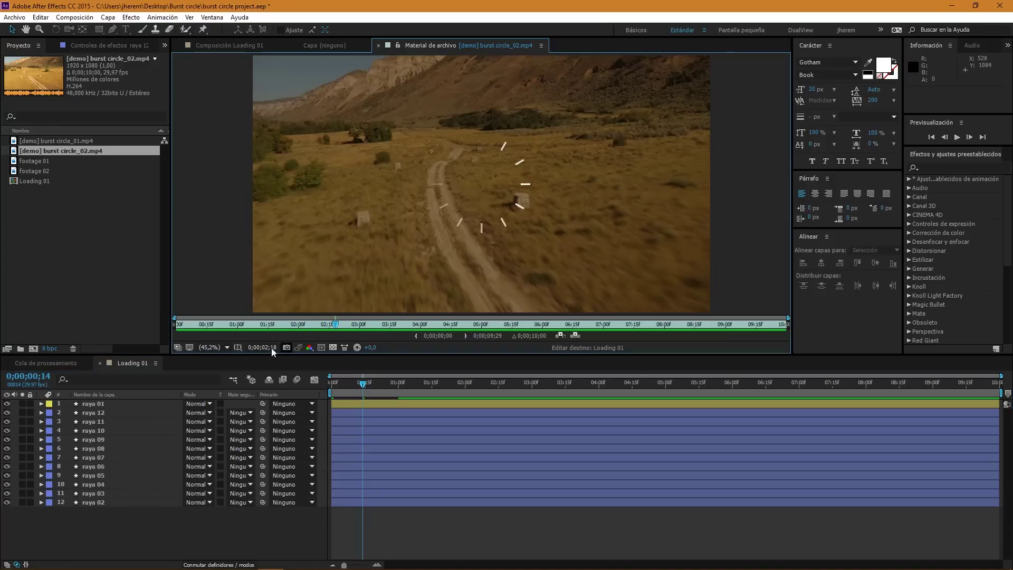
{"action": "left_click", "coordinate": [104, 405]}
{"action": "left_click", "coordinate": [92, 415]}
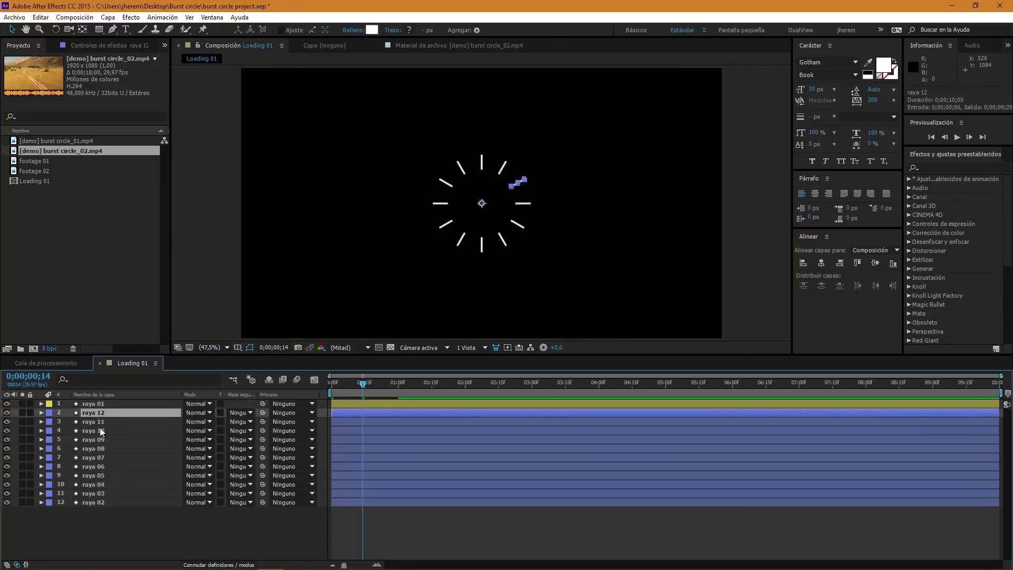
{"action": "left_click", "coordinate": [111, 422]}
{"action": "left_click", "coordinate": [104, 416]}
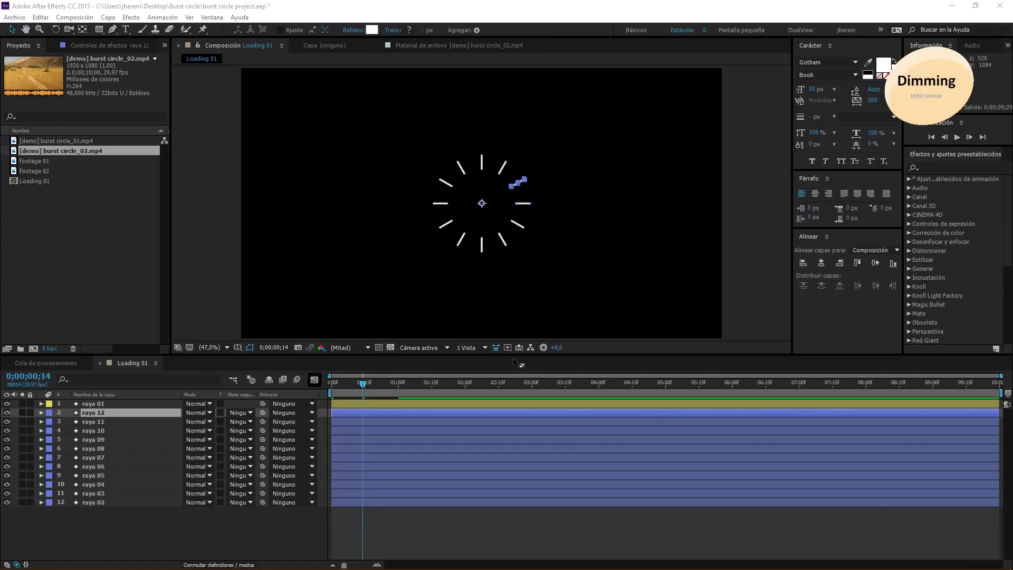
Deal with a system tray app's options and return focus to the timeline.
{"action": "left_click", "coordinate": [912, 559]}
{"action": "right_click", "coordinate": [880, 537]}
{"action": "left_click", "coordinate": [851, 530]}
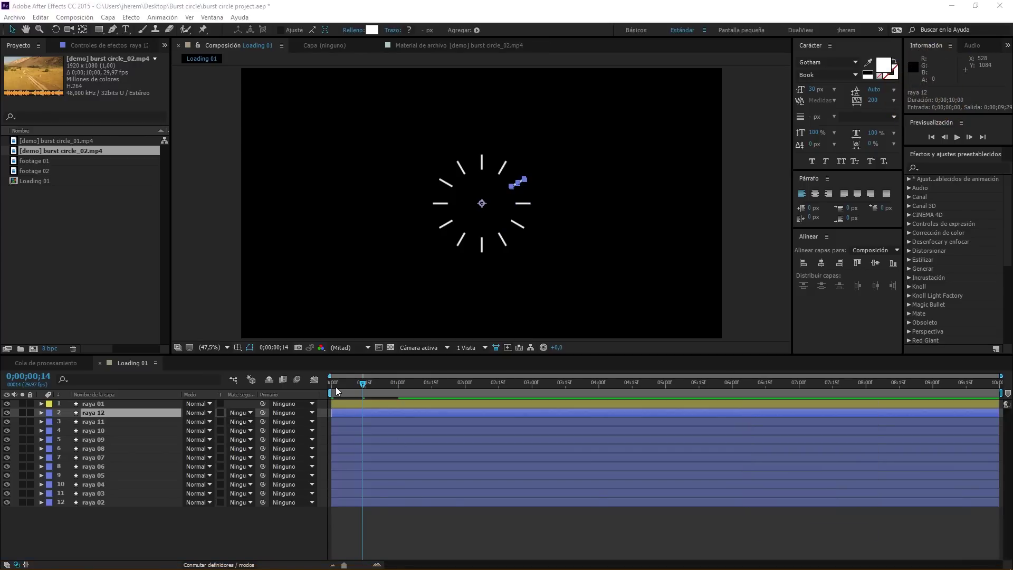
{"action": "left_click", "coordinate": [376, 414]}
Delay the start times of raya 12 through raya 09 by one-frame nudges.
{"action": "key", "text": "alt+Page_Down"}
{"action": "key", "text": "alt+Page_Down"}
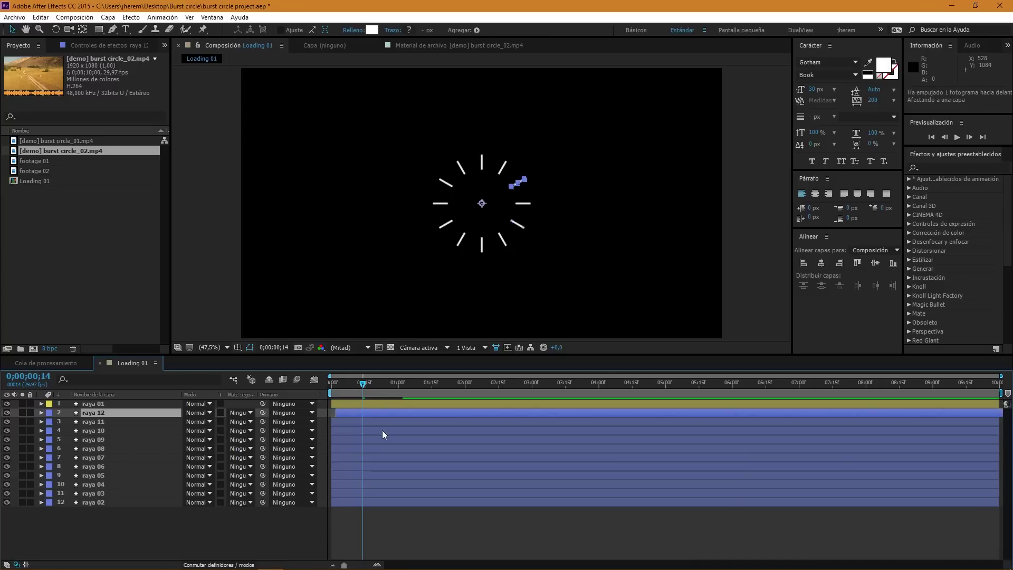
{"action": "left_click", "coordinate": [375, 420]}
{"action": "key", "text": "alt+Page_Down"}
{"action": "key", "text": "alt+Page_Down"}
{"action": "key", "text": "alt+Page_Down"}
{"action": "key", "text": "alt+Page_Down"}
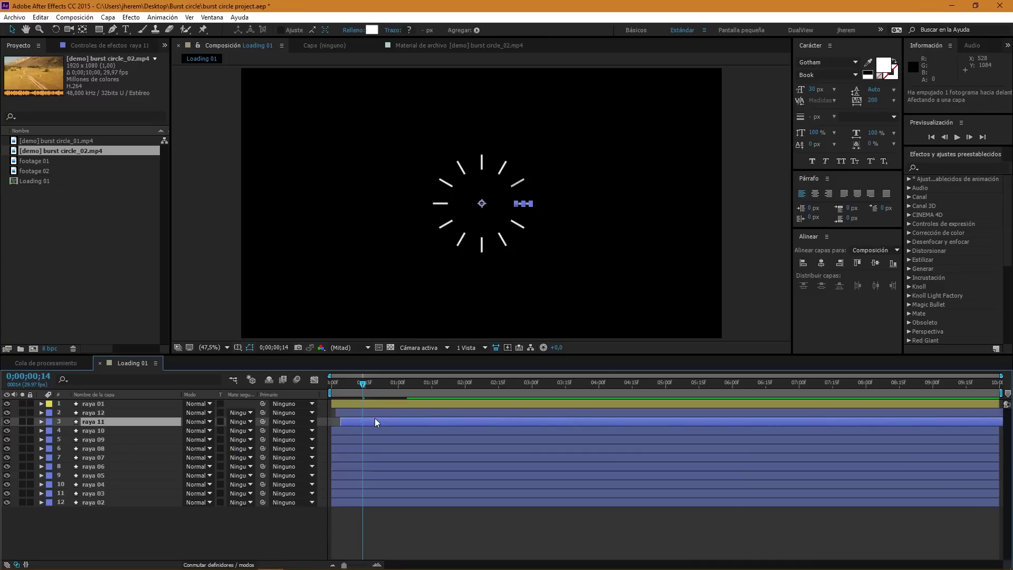
{"action": "left_click", "coordinate": [343, 432]}
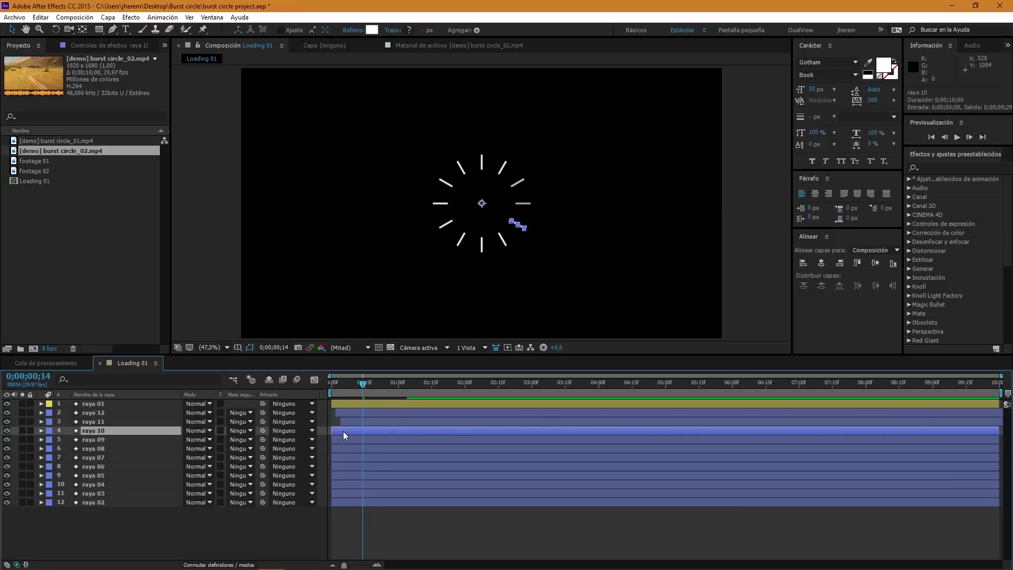
{"action": "key", "text": "alt+Page_Down"}
{"action": "key", "text": "alt+Page_Down"}
{"action": "key", "text": "alt+Page_Down"}
{"action": "key", "text": "alt+Page_Down"}
{"action": "key", "text": "alt+Page_Down"}
{"action": "key", "text": "alt+Page_Down"}
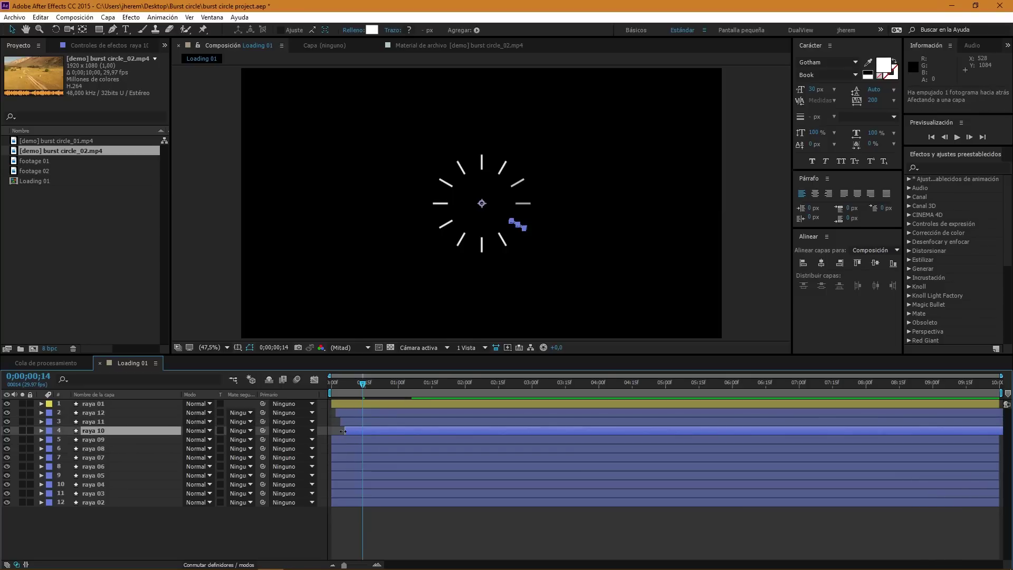
{"action": "left_click", "coordinate": [349, 439]}
{"action": "key", "text": "alt+Page_Down"}
{"action": "key", "text": "alt+Page_Down"}
{"action": "key", "text": "alt+Page_Down"}
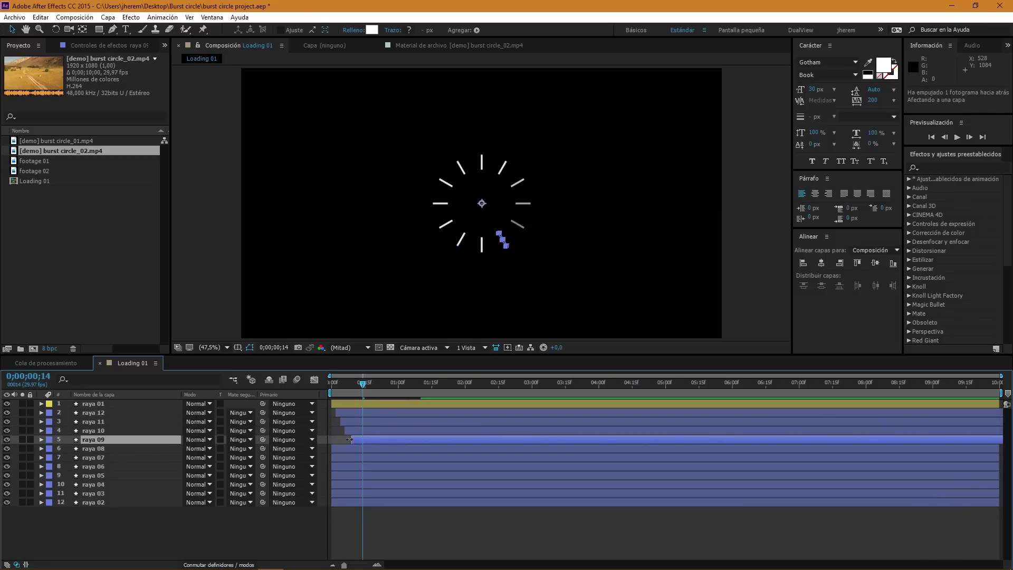
{"action": "key", "text": "alt+Page_Up"}
Delay raya 08 through raya 05 in ten-frame steps with one-frame adjustments.
{"action": "left_click", "coordinate": [336, 451]}
{"action": "key", "text": "alt+shift+Page_Down"}
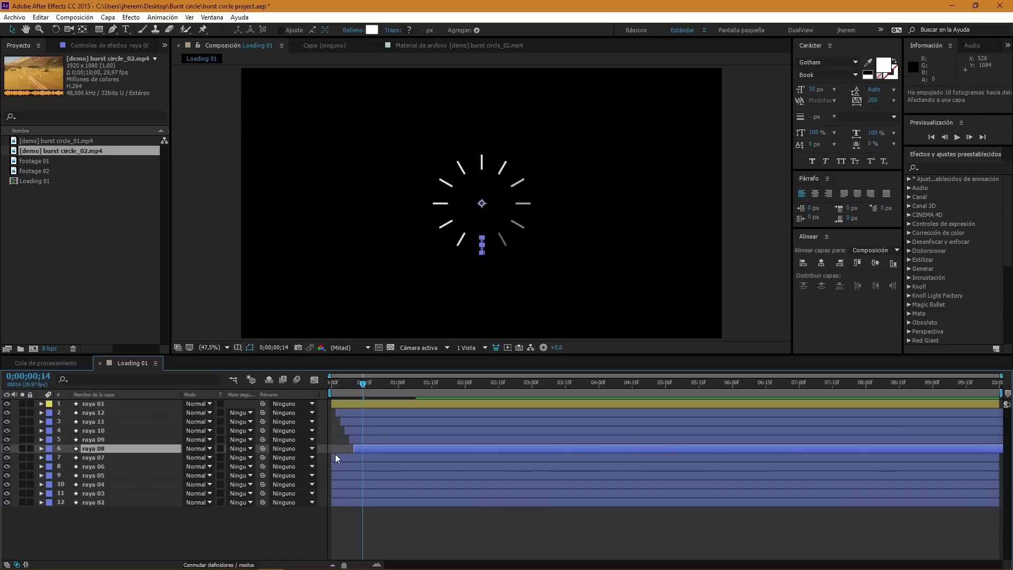
{"action": "left_click", "coordinate": [336, 457]}
{"action": "key", "text": "alt+shift+Page_Down"}
{"action": "key", "text": "alt+Page_Down"}
{"action": "left_click", "coordinate": [351, 467]}
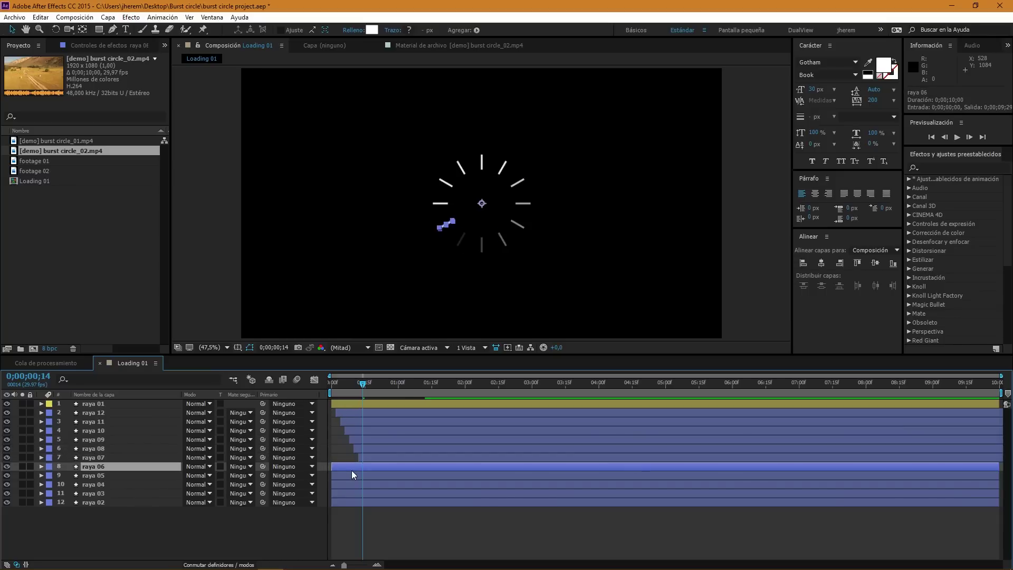
{"action": "key", "text": "alt+shift+Page_Down"}
{"action": "key", "text": "alt+Page_Down"}
{"action": "key", "text": "alt+Page_Down"}
{"action": "key", "text": "alt+Page_Down"}
{"action": "key", "text": "alt+Page_Down"}
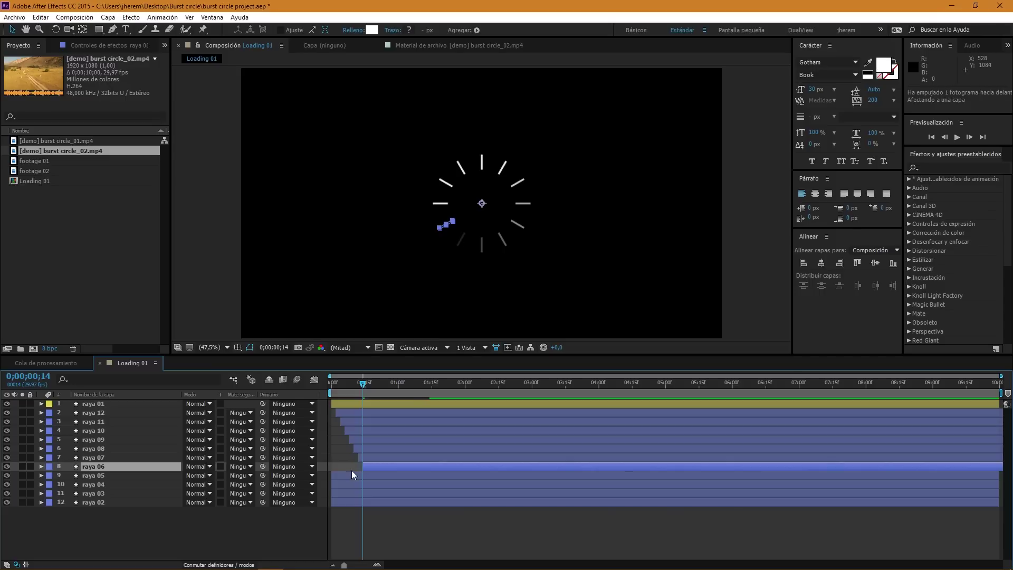
{"action": "left_click", "coordinate": [358, 477]}
{"action": "key", "text": "alt+shift+Page_Down"}
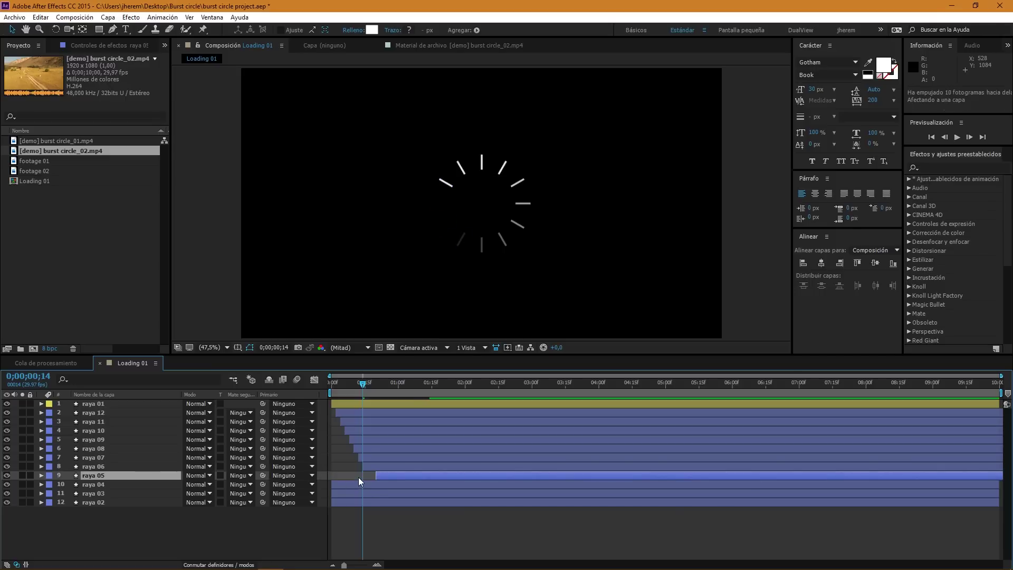
{"action": "key", "text": "alt+shift+Page_Up"}
{"action": "key", "text": "alt+Page_Down"}
{"action": "key", "text": "alt+Page_Down"}
Delay raya 04, raya 03 and raya 02 in ten-frame steps with fine adjustments.
{"action": "left_click", "coordinate": [366, 486]}
{"action": "key", "text": "alt+shift+Page_Down"}
{"action": "key", "text": "alt+shift+Page_Down"}
{"action": "key", "text": "alt+Page_Up"}
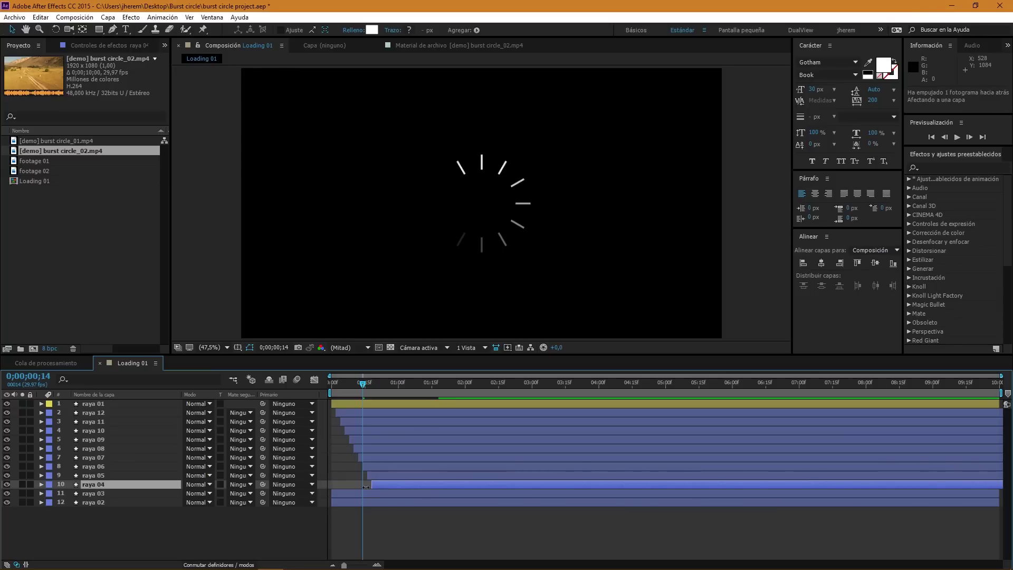
{"action": "left_click", "coordinate": [374, 493]}
{"action": "key", "text": "alt+shift+Page_Down"}
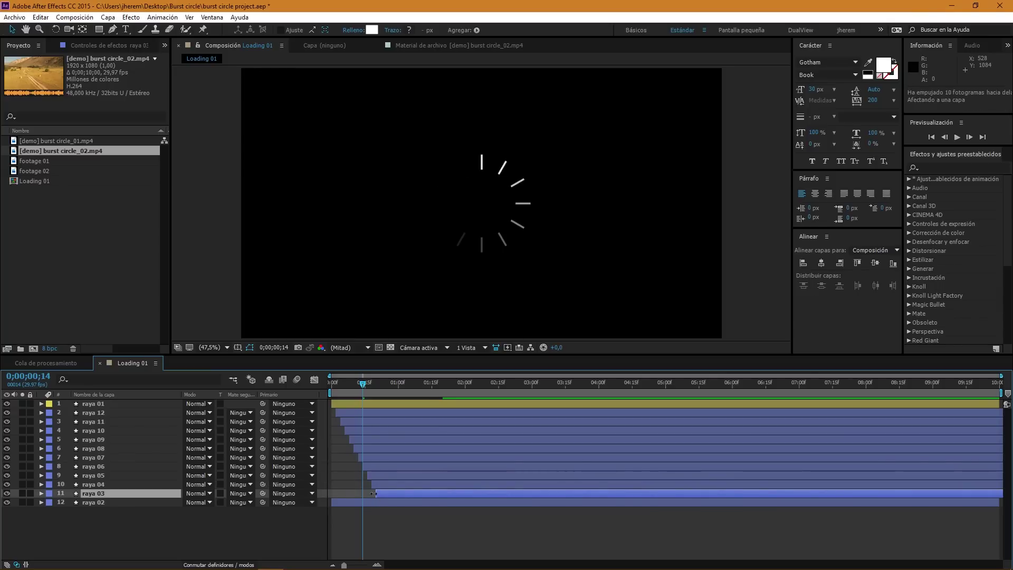
{"action": "left_click", "coordinate": [384, 503]}
{"action": "key", "text": "alt+shift+Page_Down"}
{"action": "key", "text": "alt+shift+Page_Down"}
{"action": "key", "text": "alt+shift+Page_Down"}
{"action": "key", "text": "alt+shift+Page_Up"}
{"action": "key", "text": "alt+Page_Down"}
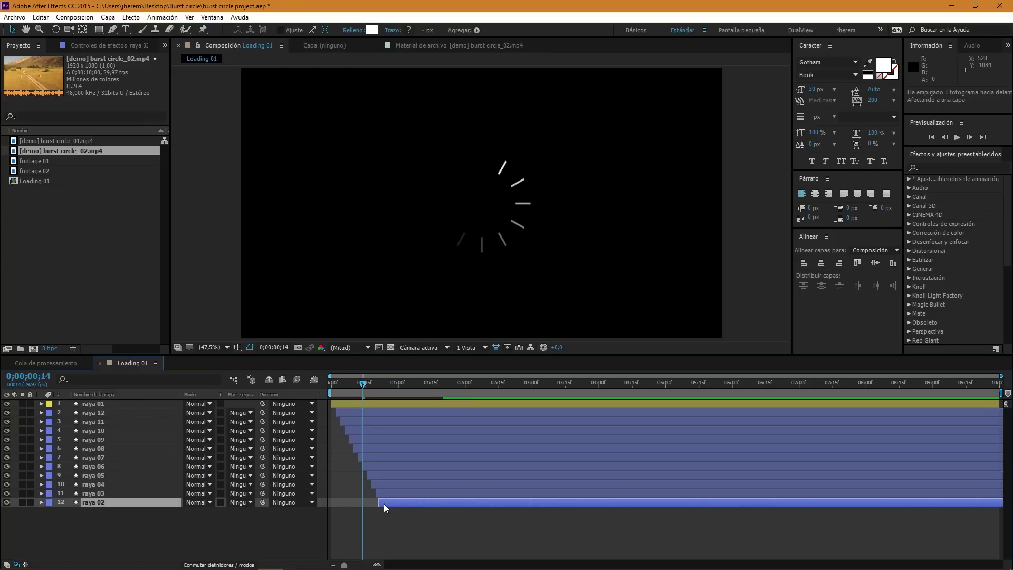
Check the staggered layer start times and preview the spinner animation.
{"action": "left_click", "coordinate": [387, 515]}
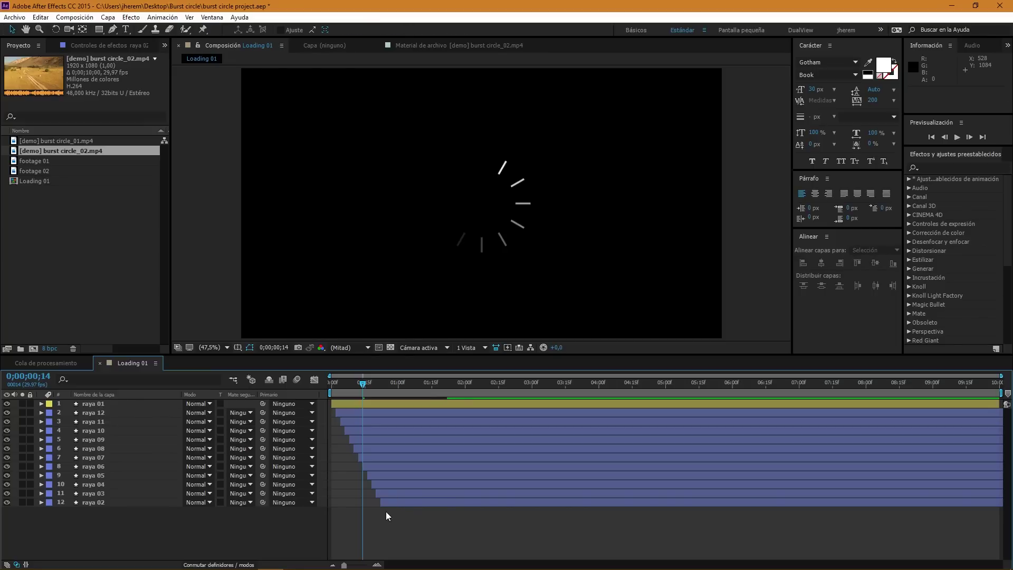
{"action": "left_click", "coordinate": [359, 417]}
{"action": "left_click", "coordinate": [370, 431]}
{"action": "left_click", "coordinate": [380, 449]}
{"action": "left_click", "coordinate": [394, 485]}
{"action": "left_click", "coordinate": [397, 493]}
{"action": "left_click", "coordinate": [410, 526]}
{"action": "key", "text": "space"}
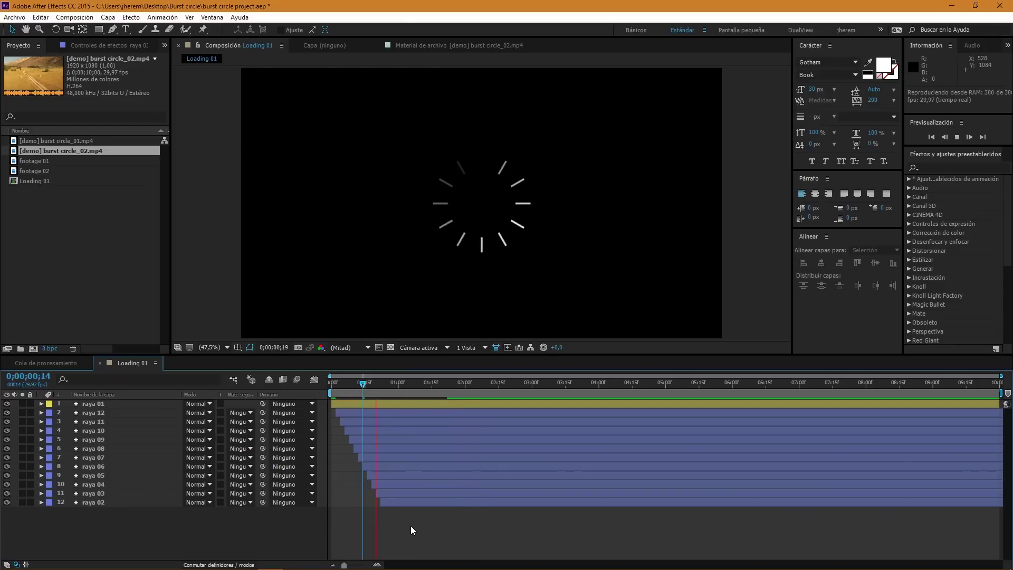
{"action": "key", "text": "space"}
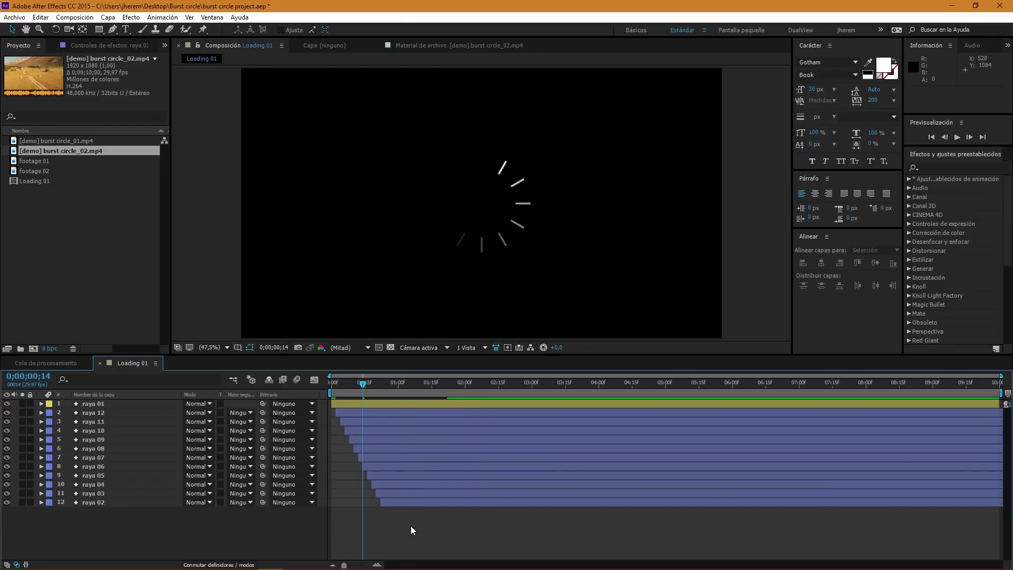
Create a new composition from footage 01 and scrub through it.
{"action": "left_click", "coordinate": [75, 281]}
{"action": "left_click", "coordinate": [34, 162]}
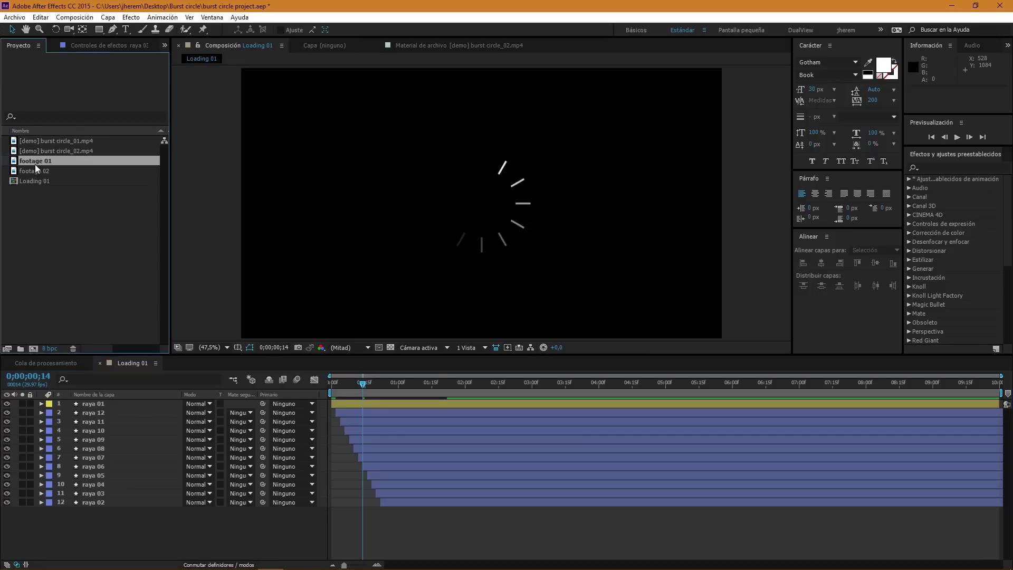
{"action": "left_click_drag", "start_coordinate": [39, 161], "coordinate": [31, 352]}
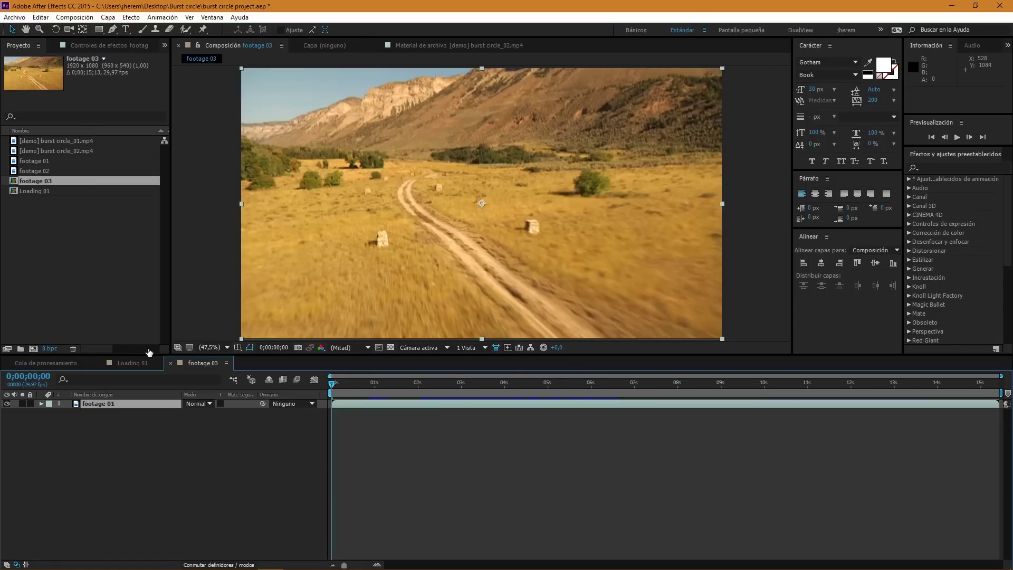
{"action": "left_click_drag", "start_coordinate": [353, 386], "coordinate": [362, 387]}
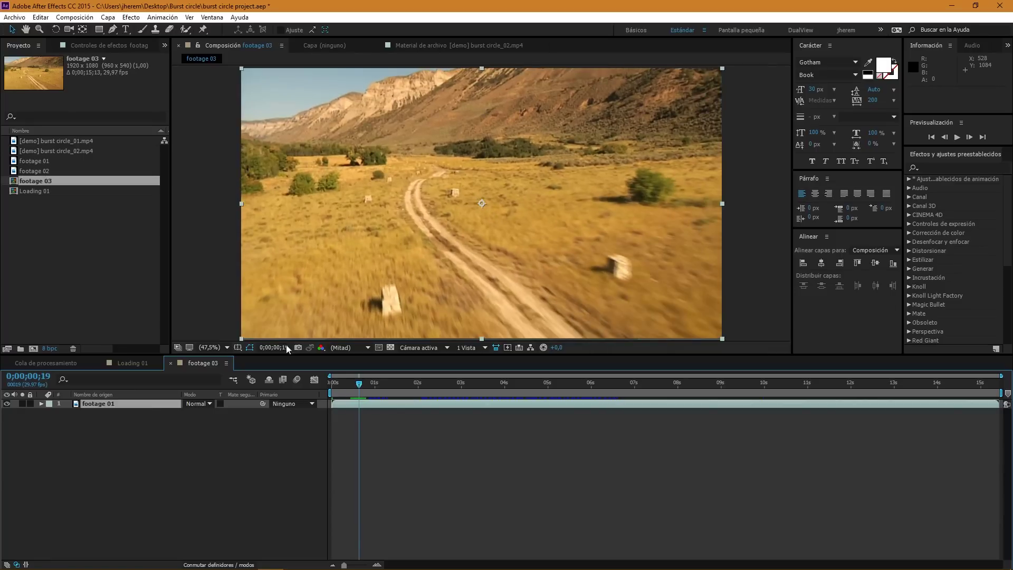
Place the Loading 01 comp above footage 01 and solo it.
{"action": "left_click_drag", "start_coordinate": [26, 191], "coordinate": [49, 408]}
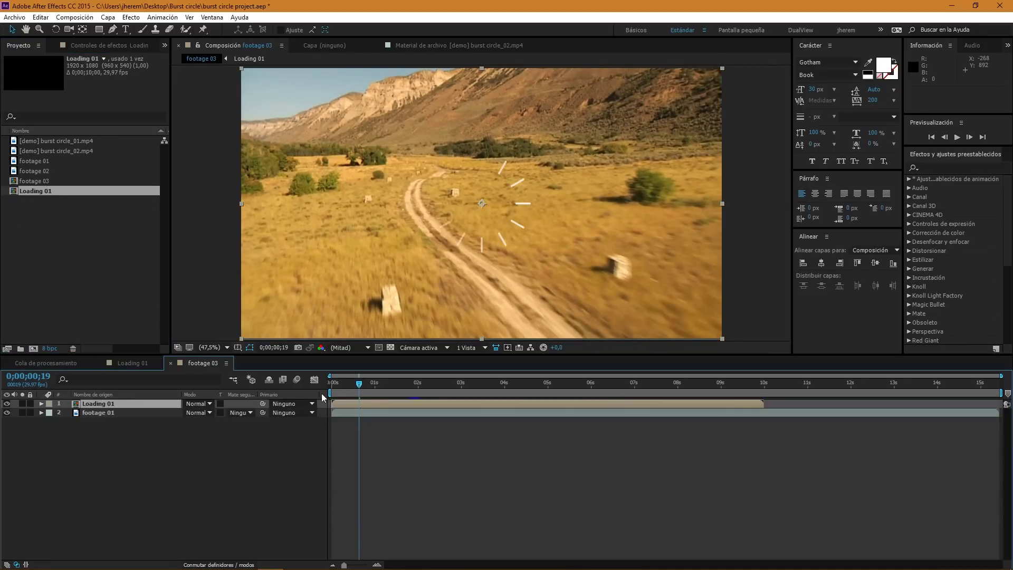
{"action": "left_click_drag", "start_coordinate": [364, 387], "coordinate": [374, 387]}
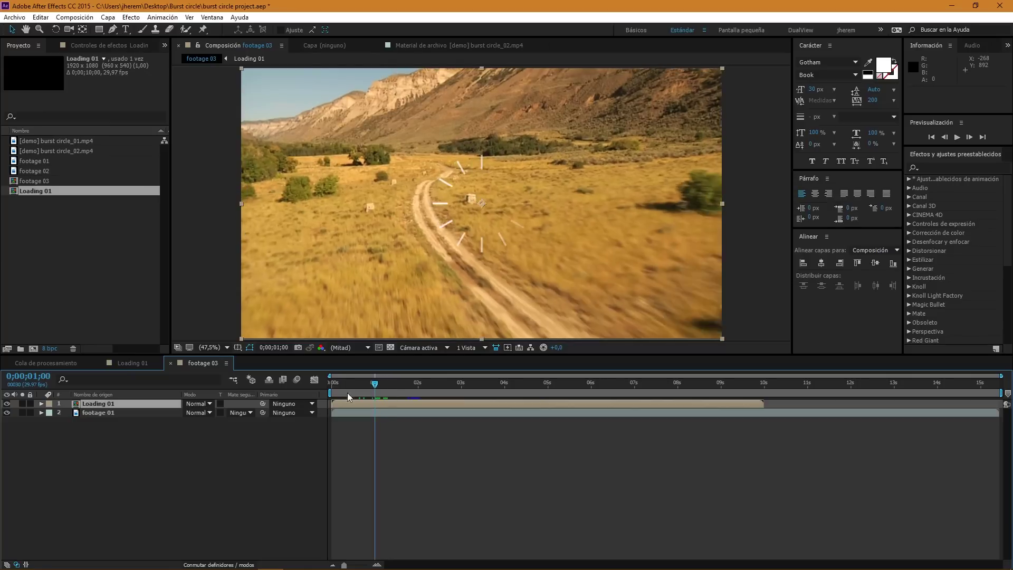
{"action": "left_click", "coordinate": [22, 404]}
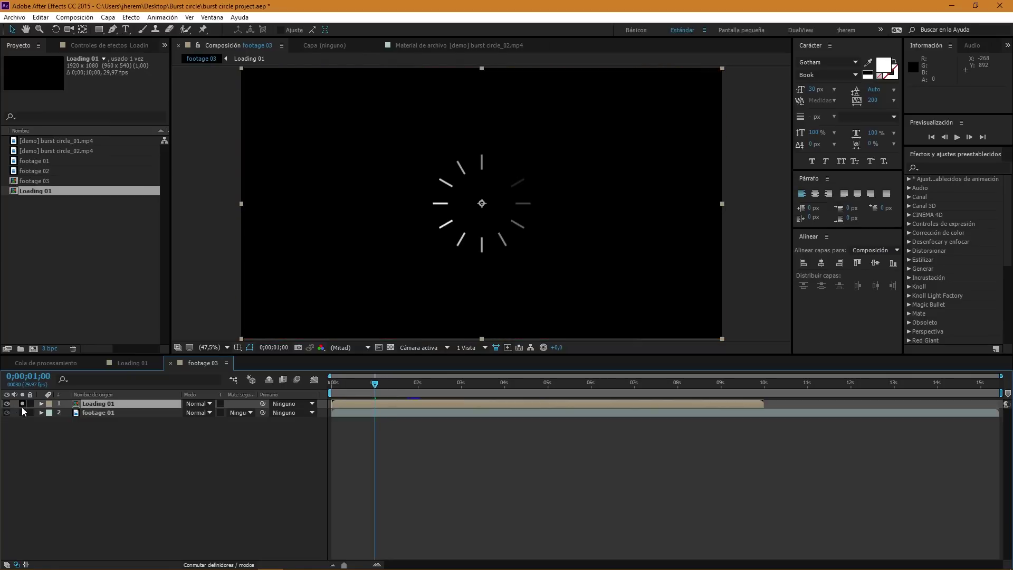
{"action": "mouse_move", "coordinate": [376, 388]}
{"action": "left_mouse_down"}
{"action": "mouse_move", "coordinate": [413, 392]}
{"action": "mouse_move", "coordinate": [397, 398]}
{"action": "left_mouse_up"}
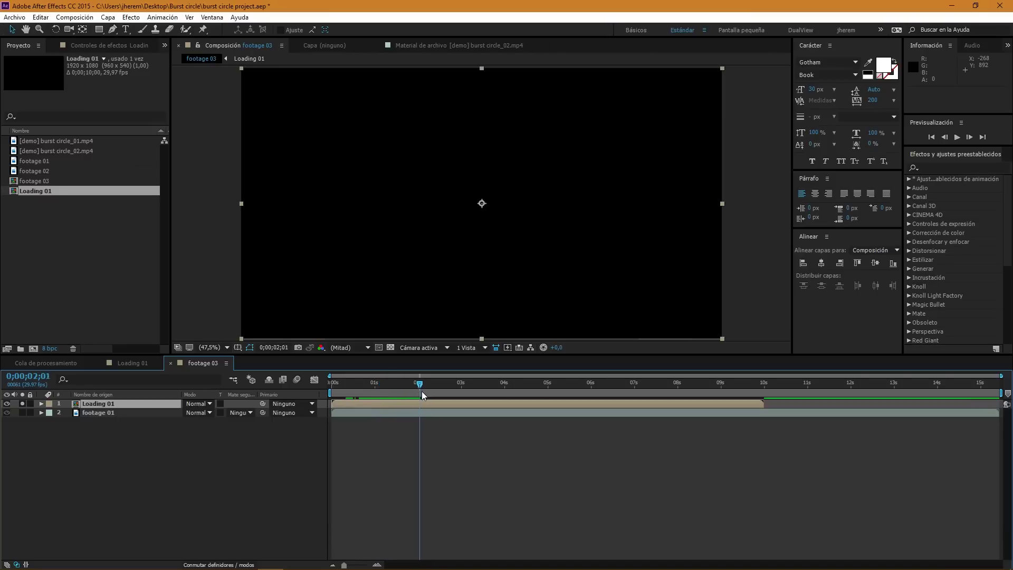
Enable time remapping on Loading 01, key the loop frame and delete the 10-second keyframe.
{"action": "right_click", "coordinate": [381, 404]}
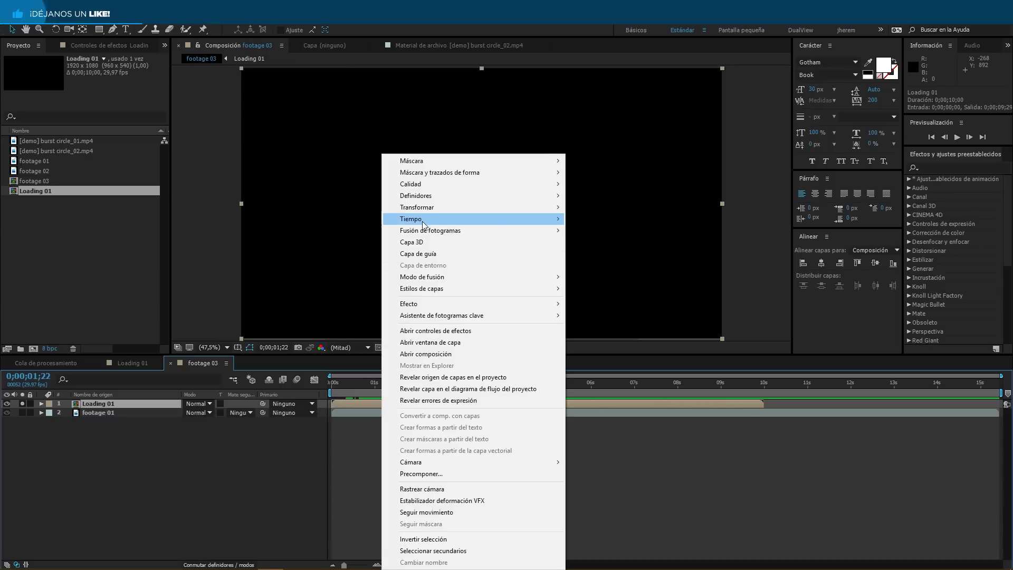
{"action": "mouse_move", "coordinate": [475, 219]}
{"action": "left_click", "coordinate": [648, 221]}
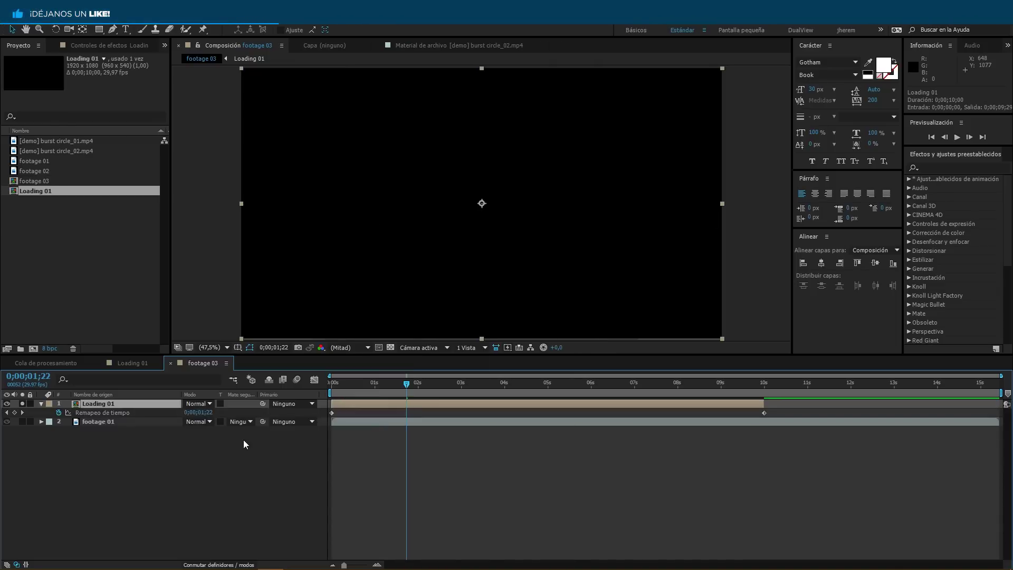
{"action": "mouse_move", "coordinate": [385, 386]}
{"action": "left_mouse_down"}
{"action": "mouse_move", "coordinate": [339, 385]}
{"action": "mouse_move", "coordinate": [408, 393]}
{"action": "left_mouse_up"}
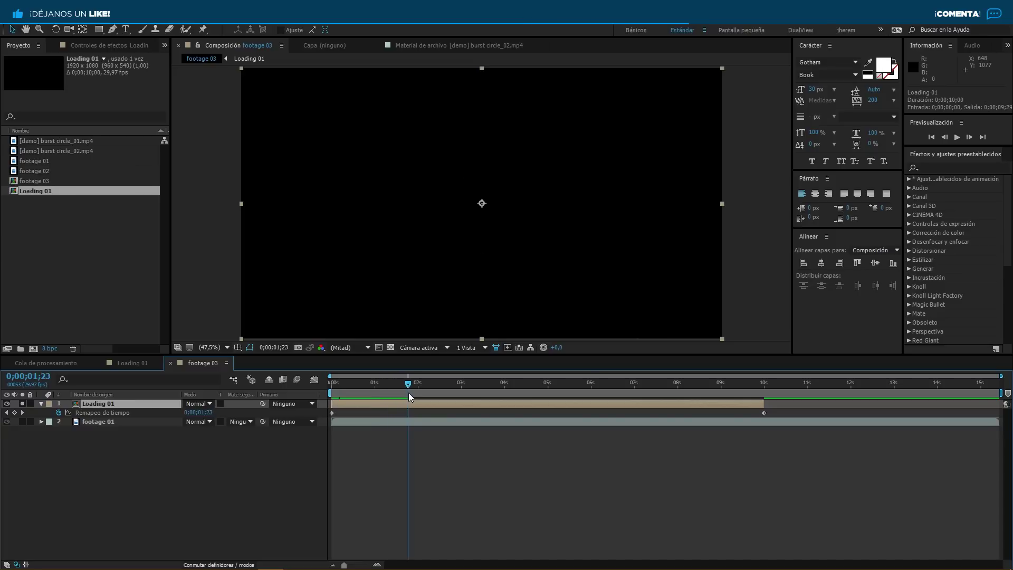
{"action": "left_click", "coordinate": [15, 413]}
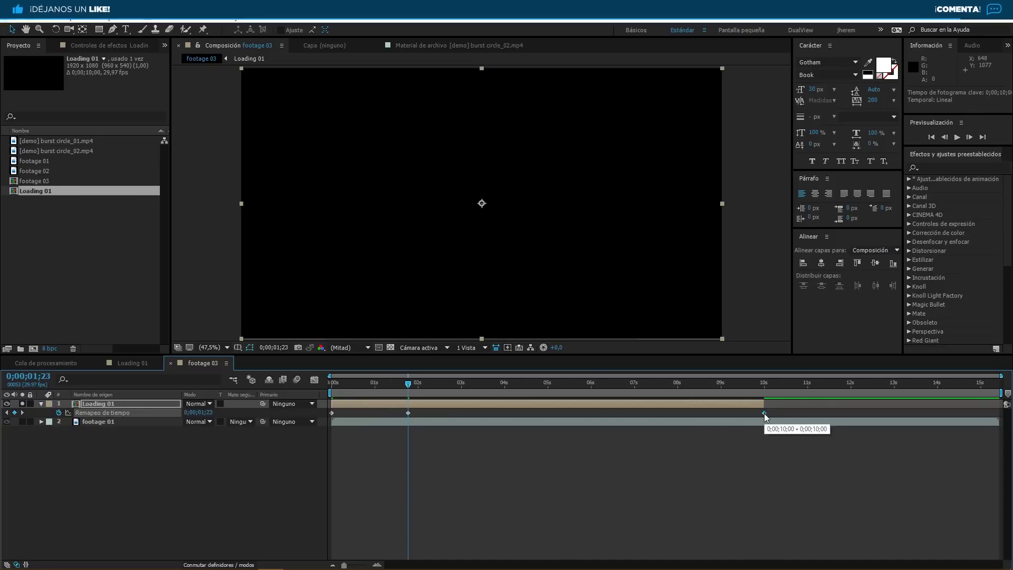
{"action": "key", "text": "Delete"}
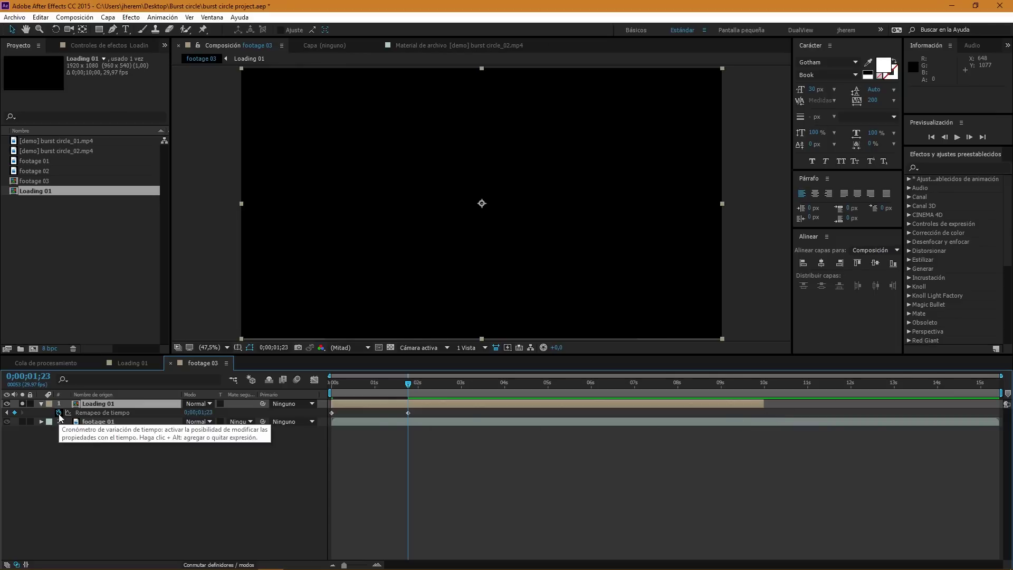
Add a loopOut(type = "cycle") expression to the Time Remap property.
{"action": "left_click", "coordinate": [59, 413], "text": "alt"}
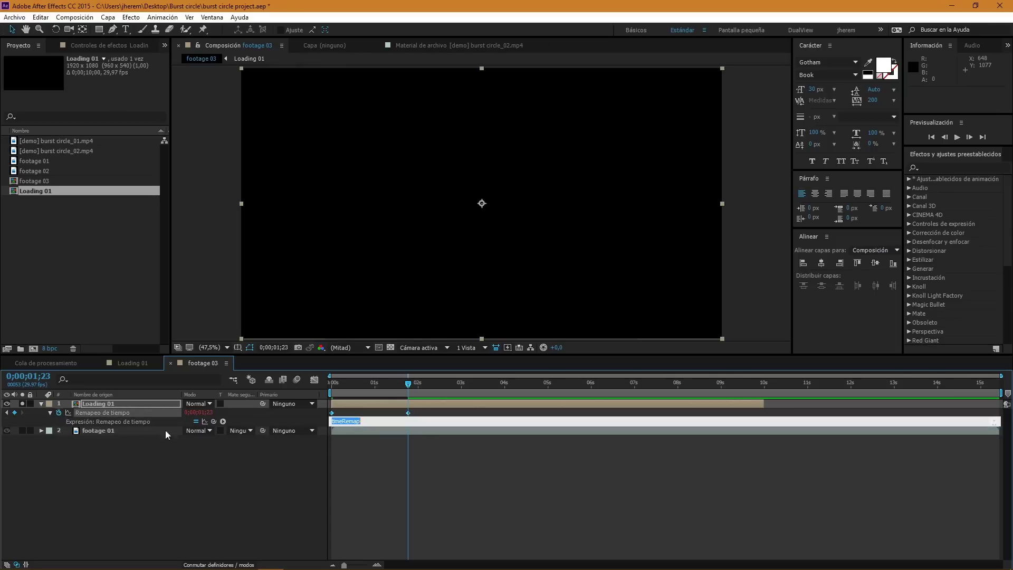
{"action": "left_click", "coordinate": [223, 422]}
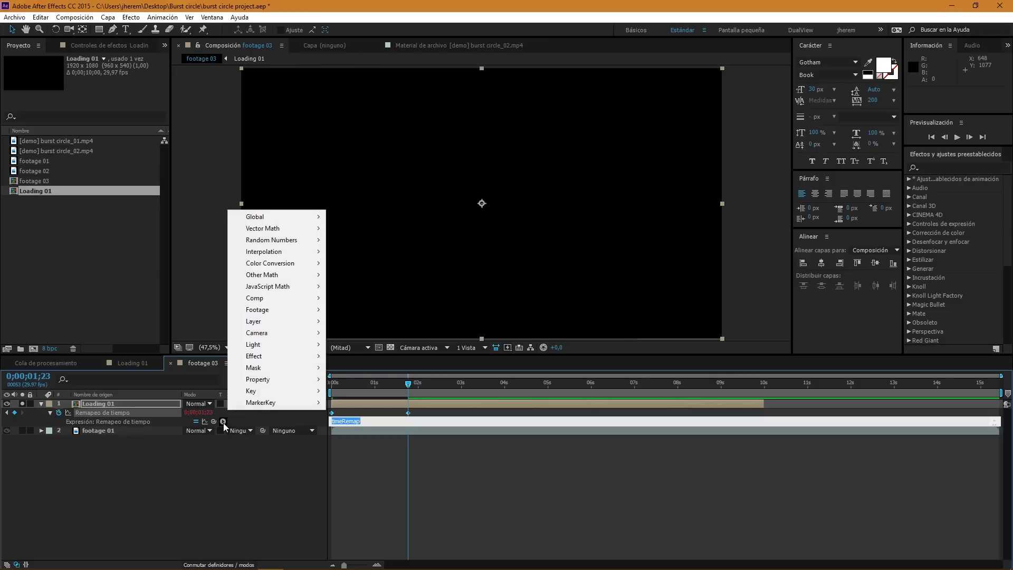
{"action": "mouse_move", "coordinate": [255, 384]}
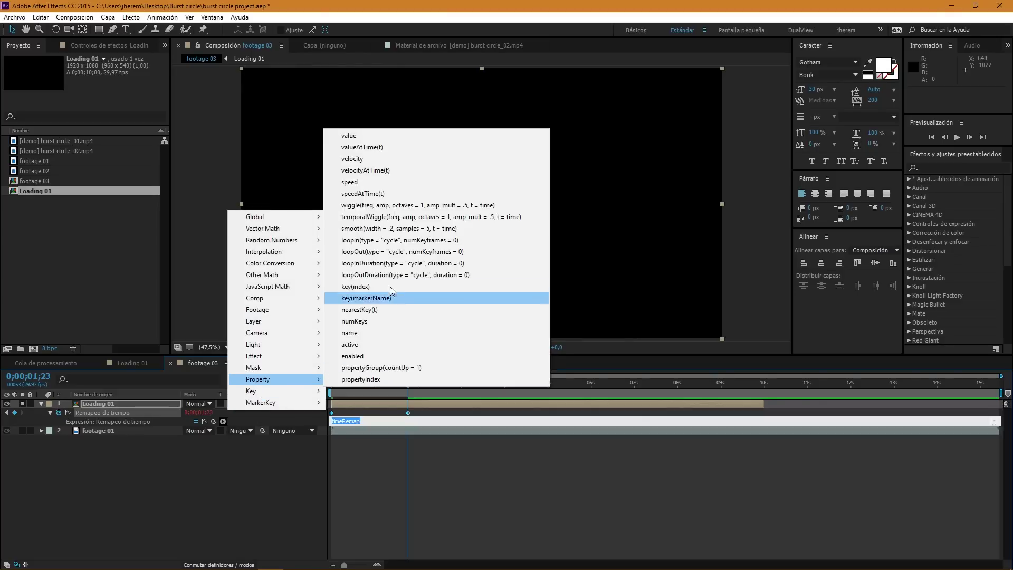
{"action": "left_click", "coordinate": [360, 255]}
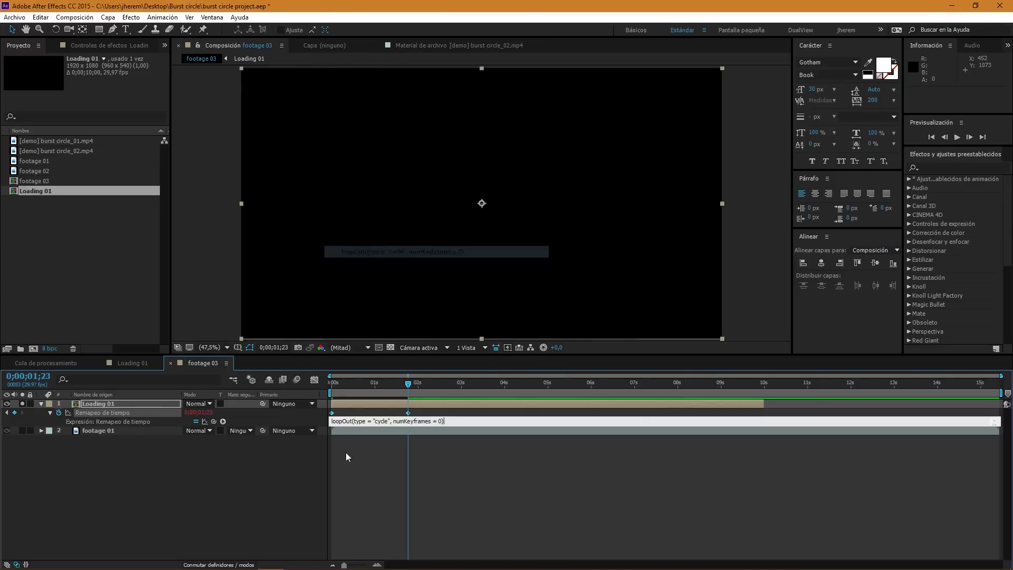
{"action": "left_click", "coordinate": [495, 474]}
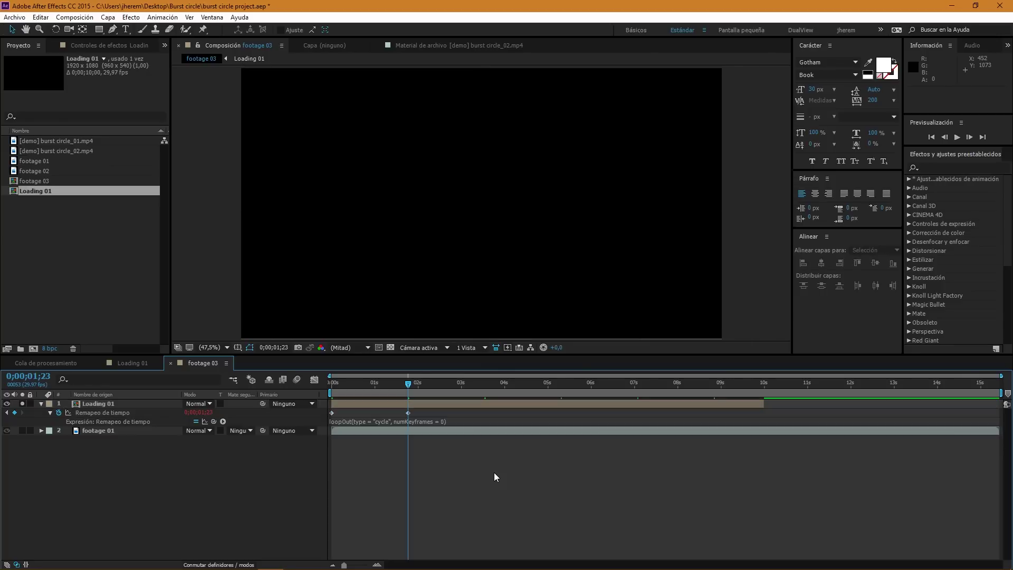
Preview the looping spinner and end the work area at 9;29.
{"action": "key", "text": "space"}
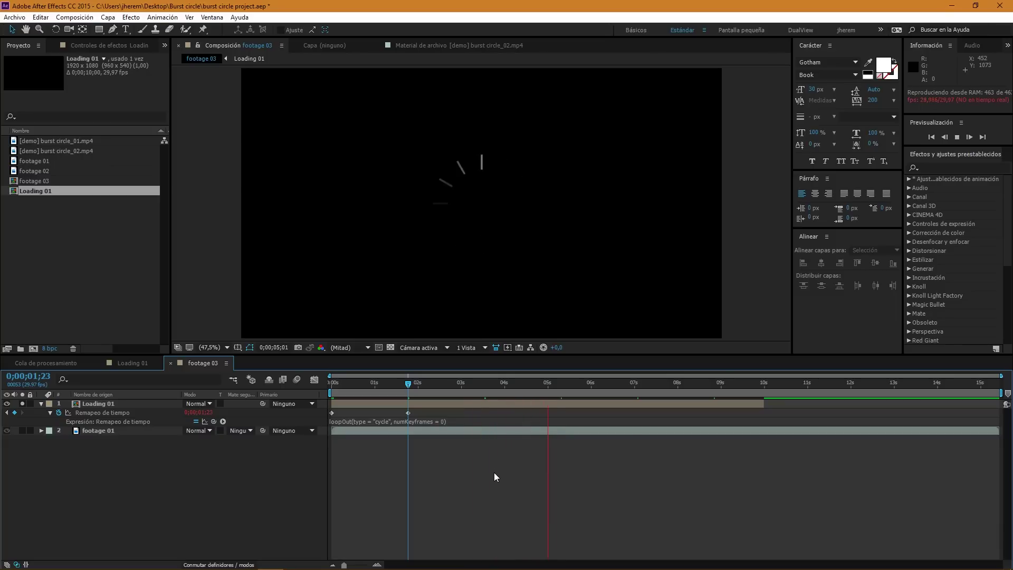
{"action": "left_click_drag", "start_coordinate": [602, 383], "coordinate": [764, 390]}
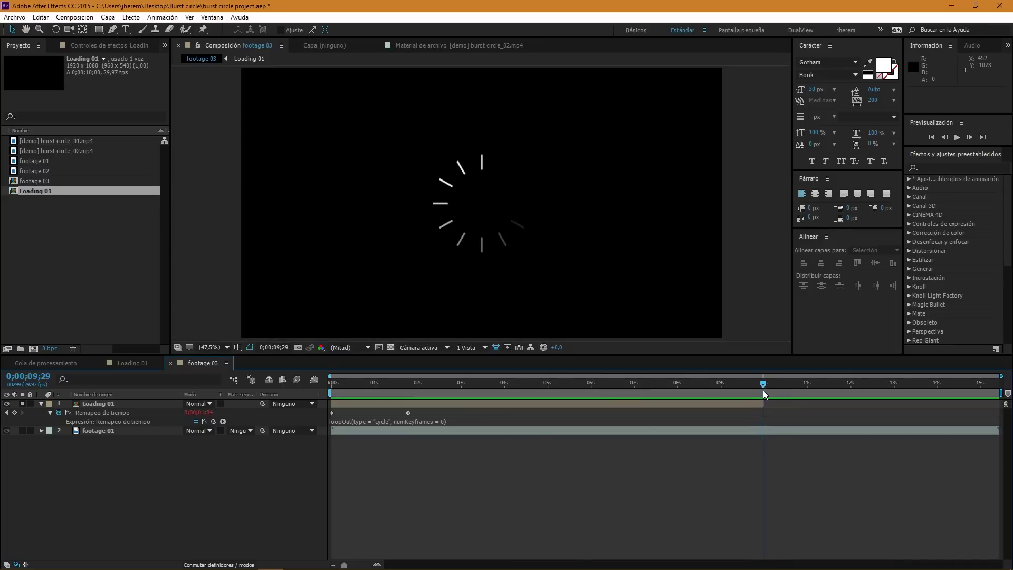
{"action": "key", "text": "u"}
{"action": "key", "text": "n"}
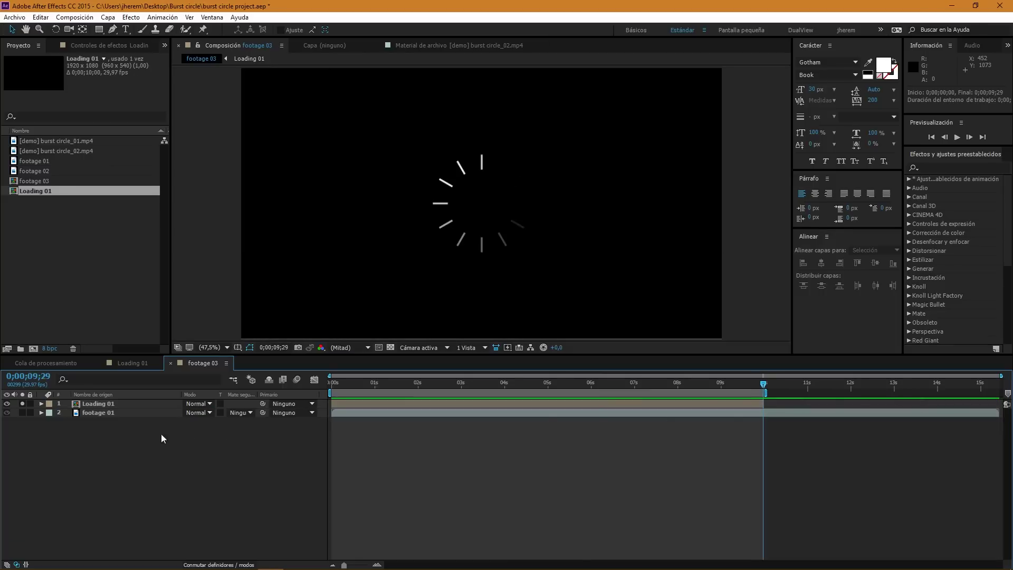
Turn footage 01 back on with Loading 01 visible and preview the spinner over it.
{"action": "left_click", "coordinate": [88, 413]}
{"action": "left_click", "coordinate": [7, 404]}
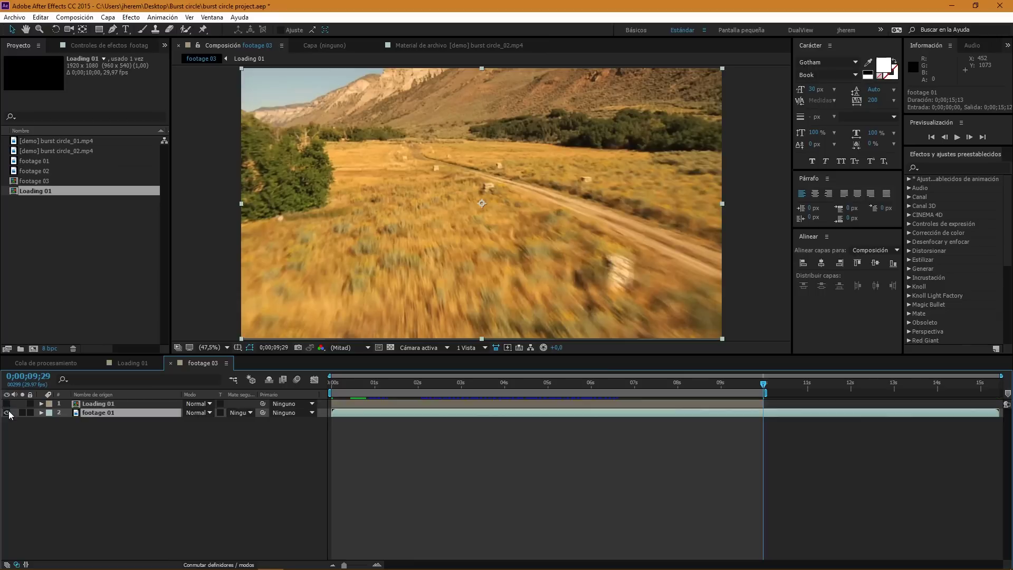
{"action": "left_click", "coordinate": [7, 404]}
{"action": "left_click", "coordinate": [134, 473]}
{"action": "key", "text": "space"}
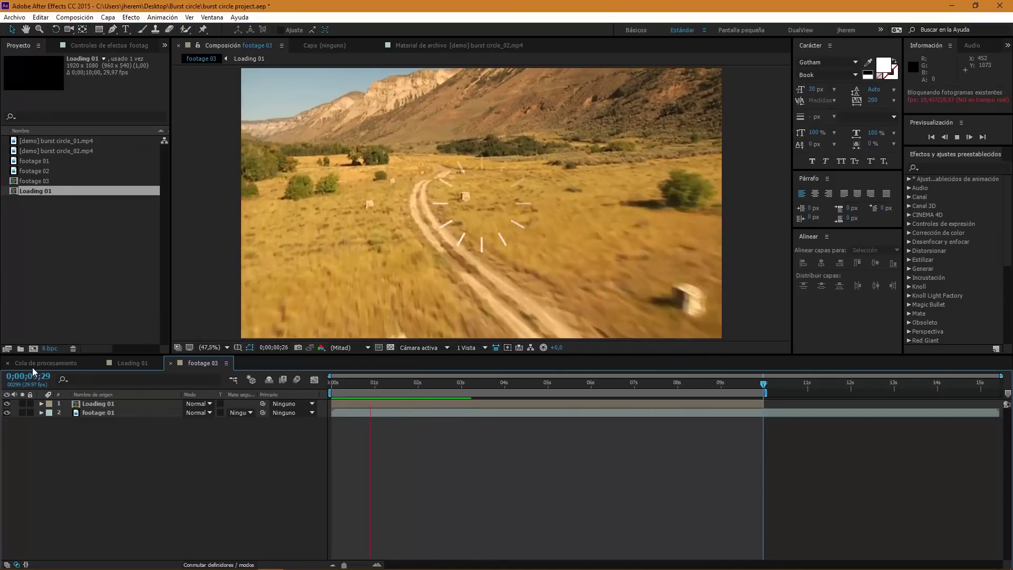
{"action": "key", "text": "space"}
Create a new composition named 'Loading 02'.
{"action": "left_click", "coordinate": [33, 351]}
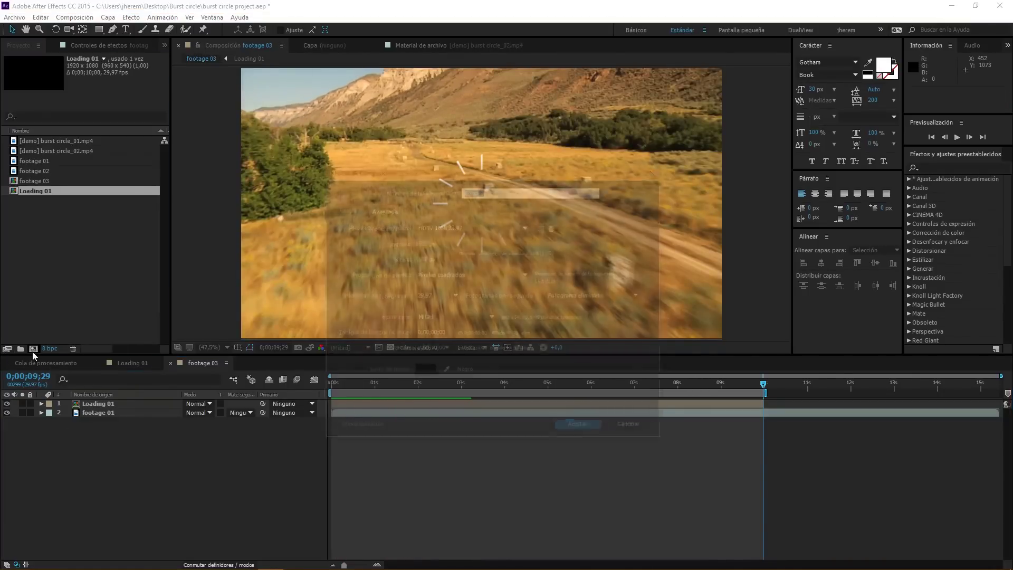
{"action": "type", "text": "L"}
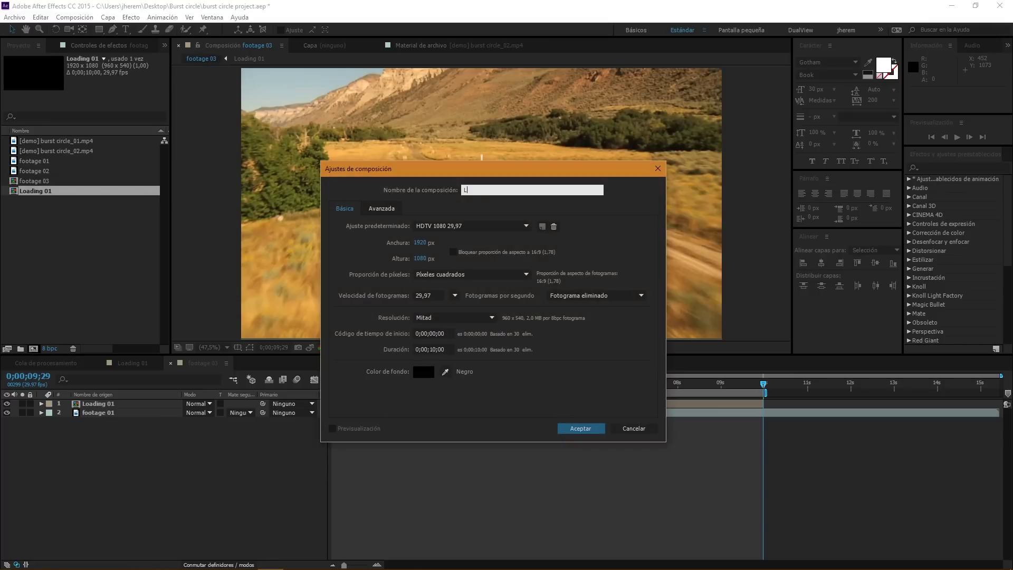
{"action": "type", "text": "oading 02"}
{"action": "left_click", "coordinate": [570, 430]}
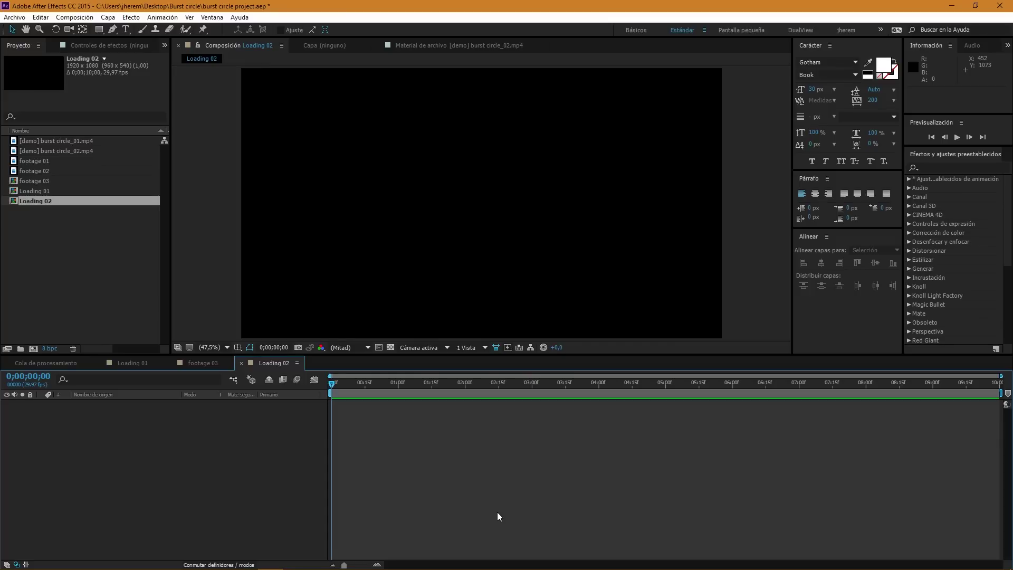
Add a shape layer containing an ellipse path with a white fill.
{"action": "right_click", "coordinate": [153, 443]}
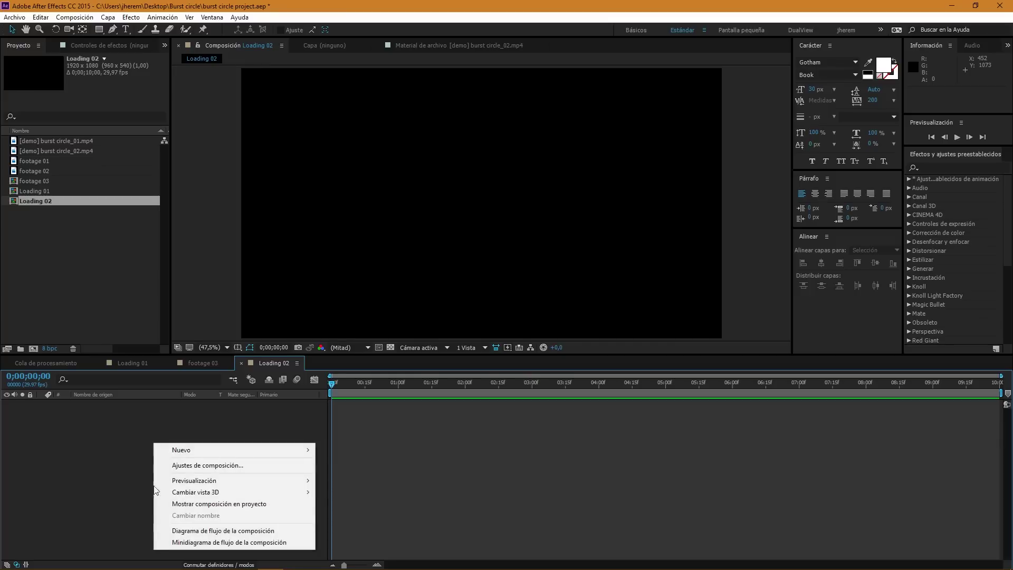
{"action": "mouse_move", "coordinate": [213, 449]}
{"action": "left_click", "coordinate": [343, 523]}
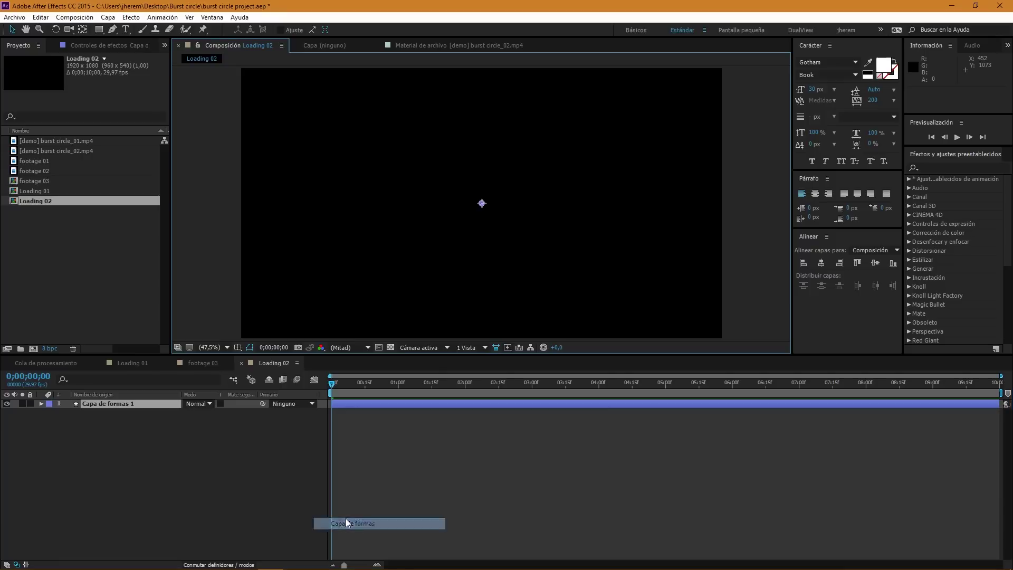
{"action": "left_click", "coordinate": [400, 30]}
{"action": "left_click", "coordinate": [428, 59]}
{"action": "left_click", "coordinate": [399, 30]}
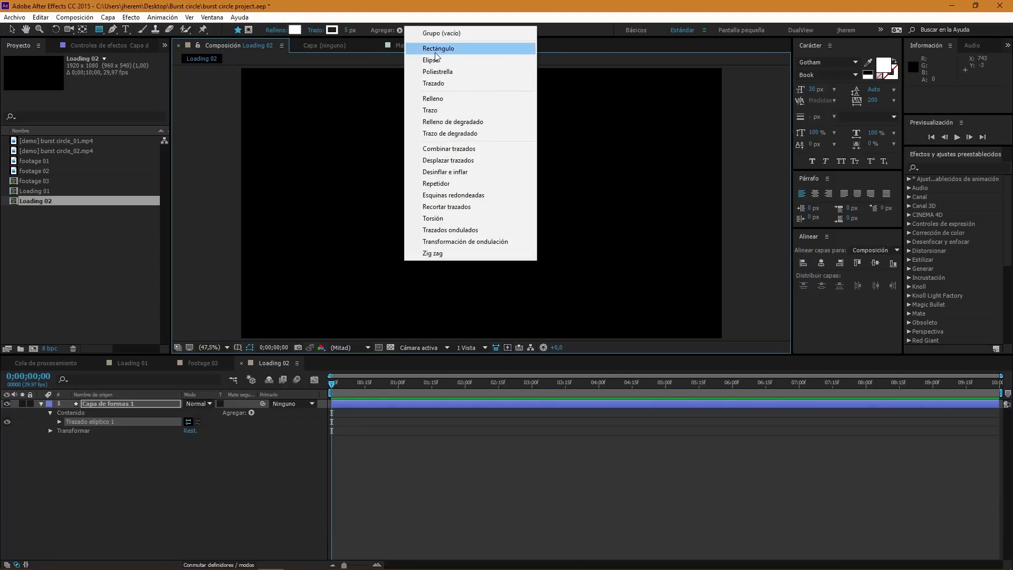
{"action": "left_click", "coordinate": [431, 98]}
{"action": "left_click", "coordinate": [294, 30]}
{"action": "left_click_drag", "start_coordinate": [380, 324], "coordinate": [347, 284]}
{"action": "left_click", "coordinate": [577, 286]}
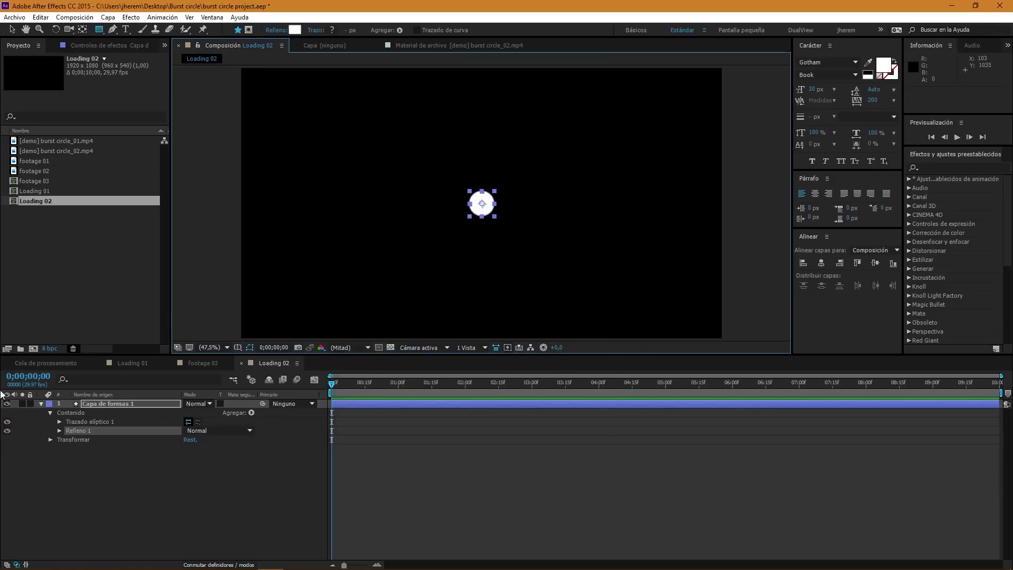
Set the ellipse path size to 30 by 30.
{"action": "left_click", "coordinate": [79, 421]}
{"action": "left_click", "coordinate": [59, 422]}
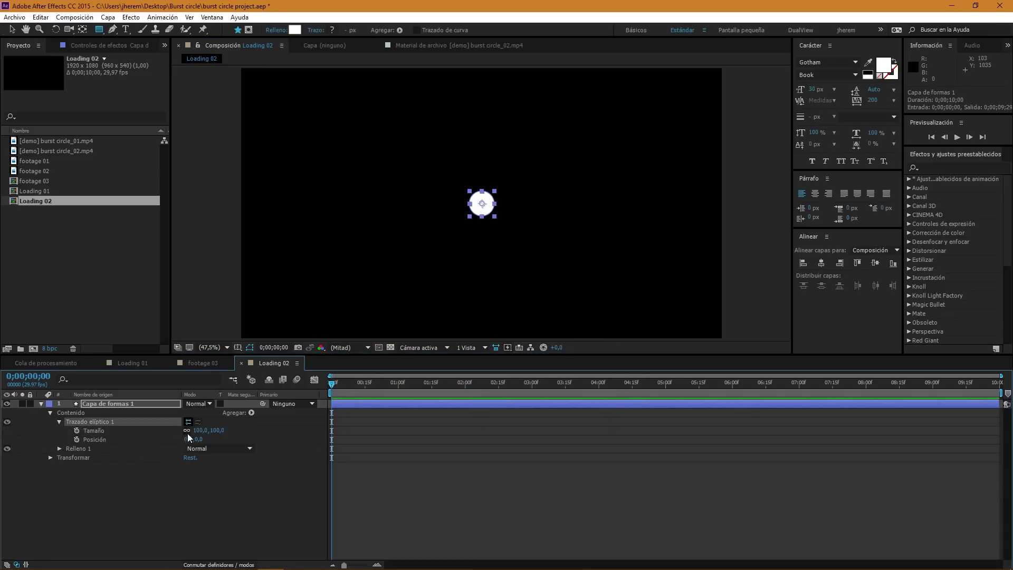
{"action": "left_click", "coordinate": [85, 432]}
{"action": "left_click", "coordinate": [197, 430]}
{"action": "type", "text": "30"}
{"action": "key", "text": "Return"}
Move the ellipse position to 0,-134, above the composition centre.
{"action": "left_click", "coordinate": [207, 501]}
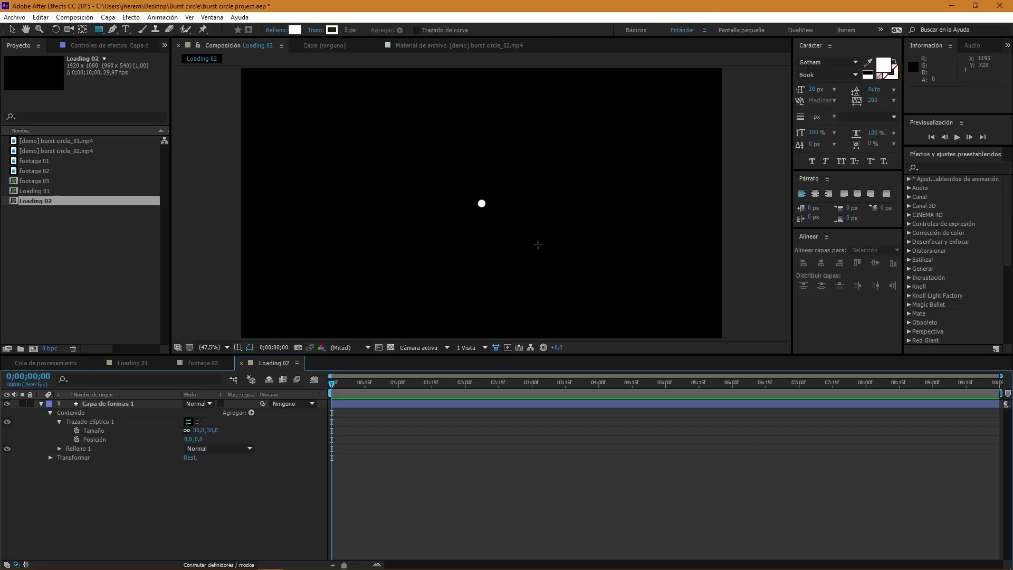
{"action": "left_click", "coordinate": [93, 444]}
{"action": "left_click", "coordinate": [94, 440]}
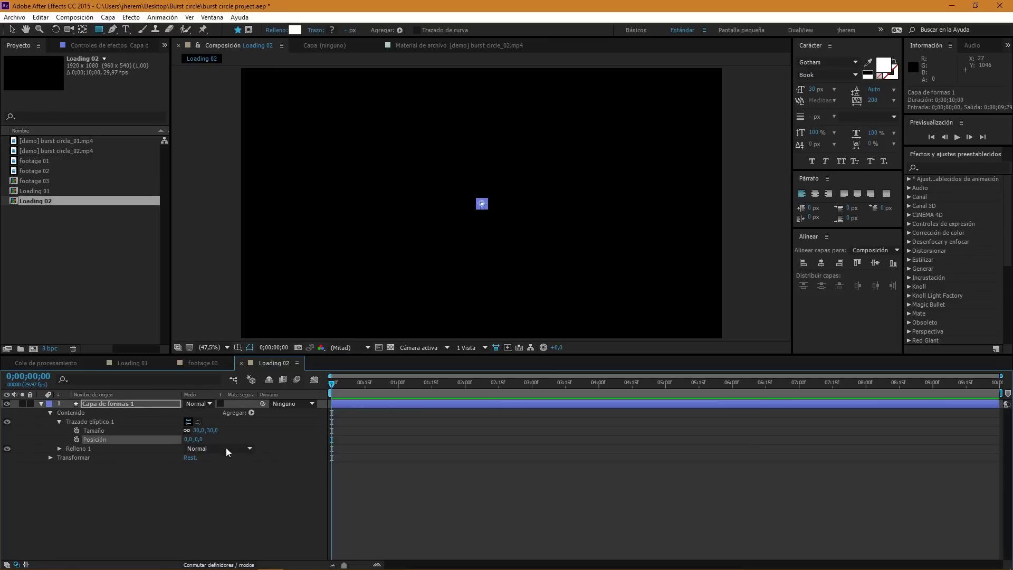
{"action": "left_click_drag", "start_coordinate": [196, 439], "coordinate": [125, 440]}
{"action": "left_click", "coordinate": [12, 29]}
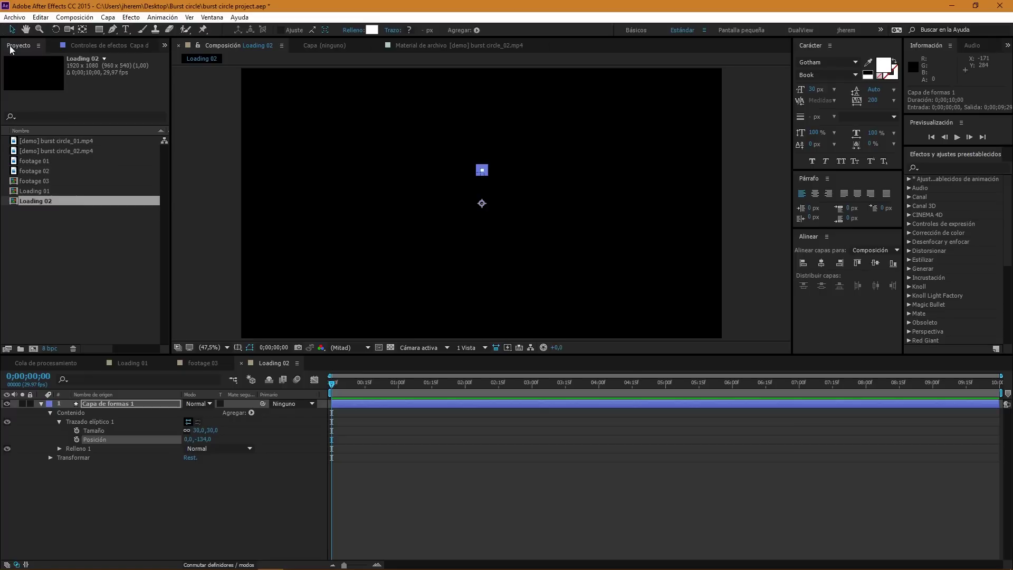
{"action": "left_click", "coordinate": [204, 474]}
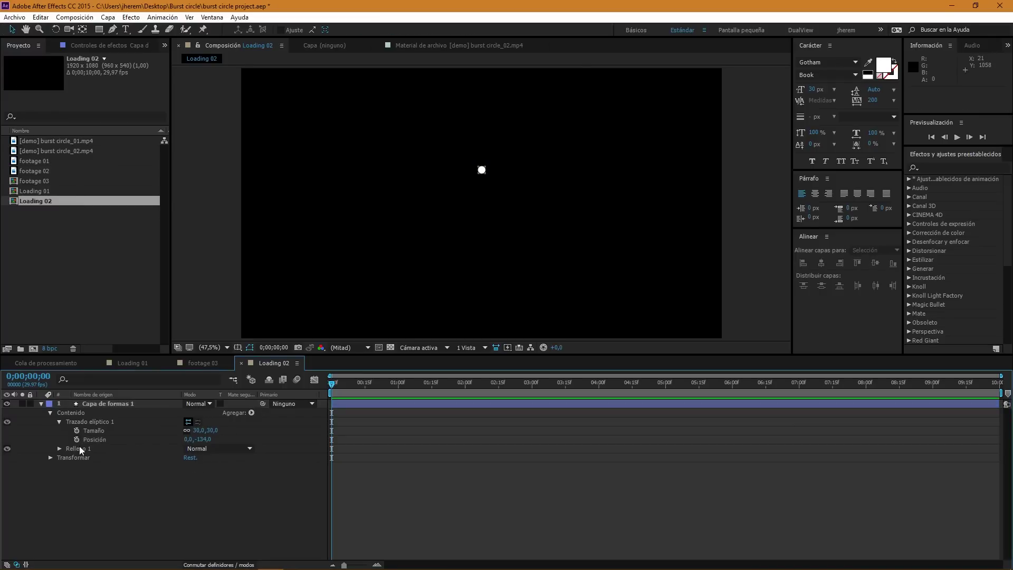
{"action": "left_click", "coordinate": [92, 431]}
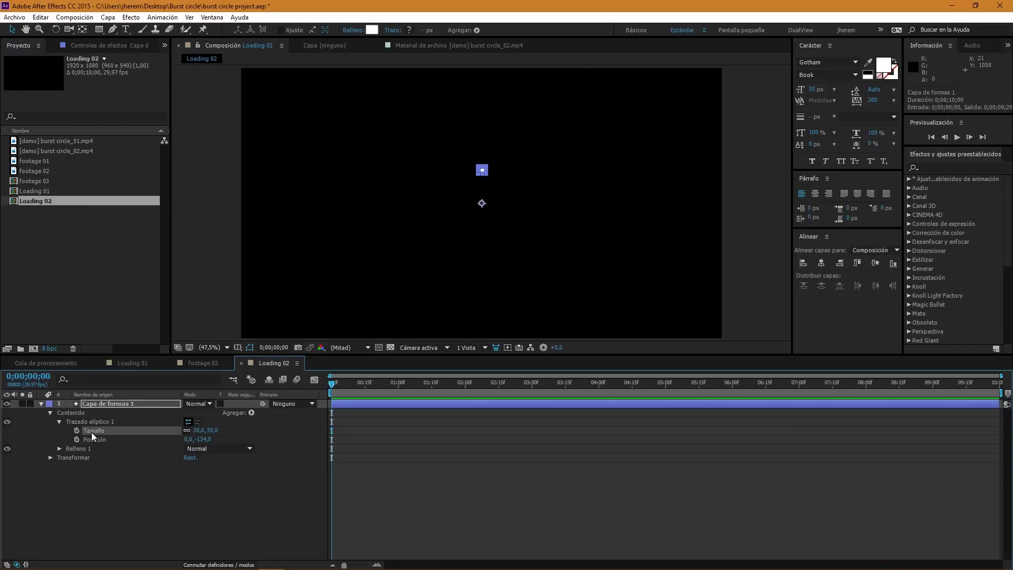
Keyframe the ellipse size: 0 at frame 0, full size at 0:15, 0 again at one second.
{"action": "left_click", "coordinate": [76, 431]}
{"action": "left_click_drag", "start_coordinate": [334, 433], "coordinate": [363, 433]}
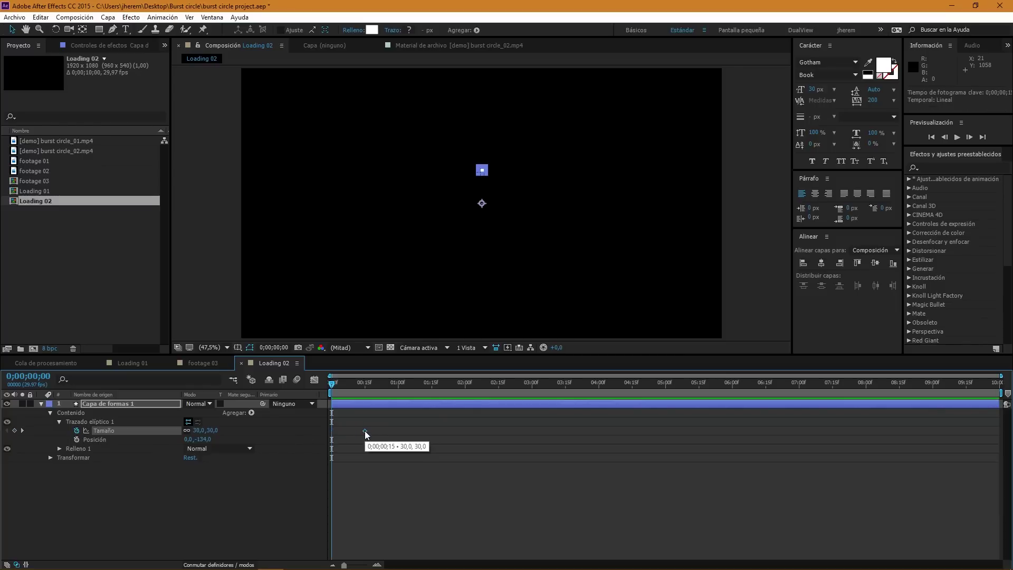
{"action": "left_click_drag", "start_coordinate": [363, 432], "coordinate": [364, 431]}
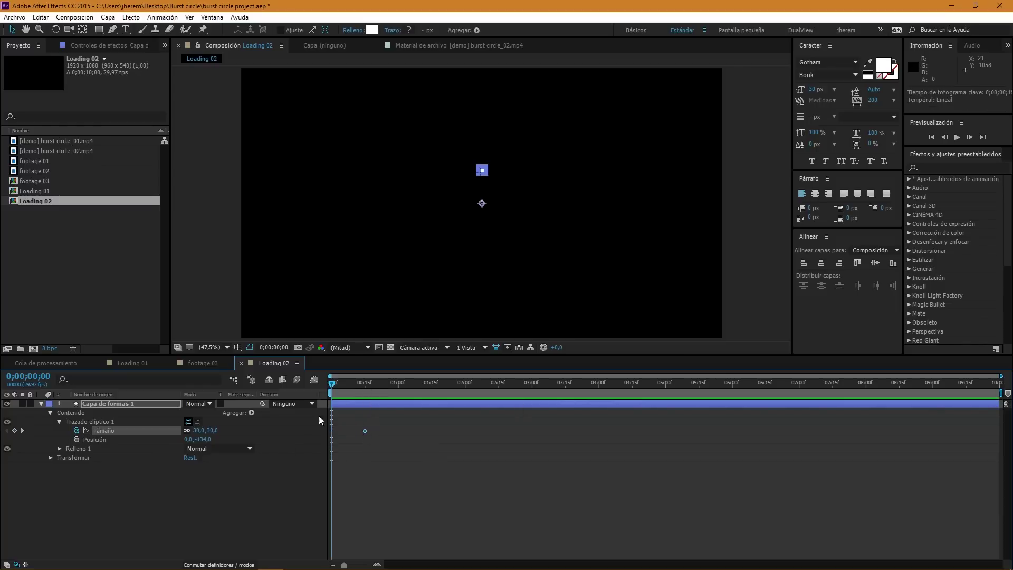
{"action": "left_click", "coordinate": [198, 431]}
{"action": "type", "text": "0"}
{"action": "key", "text": "Return"}
{"action": "left_click", "coordinate": [332, 431]}
{"action": "key", "text": "ctrl+c"}
{"action": "left_click", "coordinate": [399, 384]}
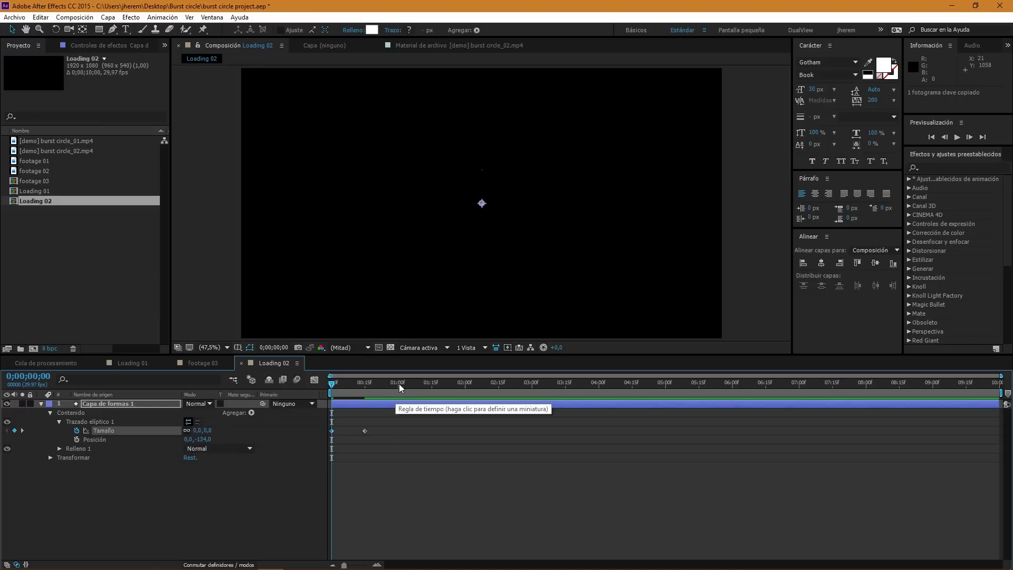
{"action": "key", "text": "ctrl+v"}
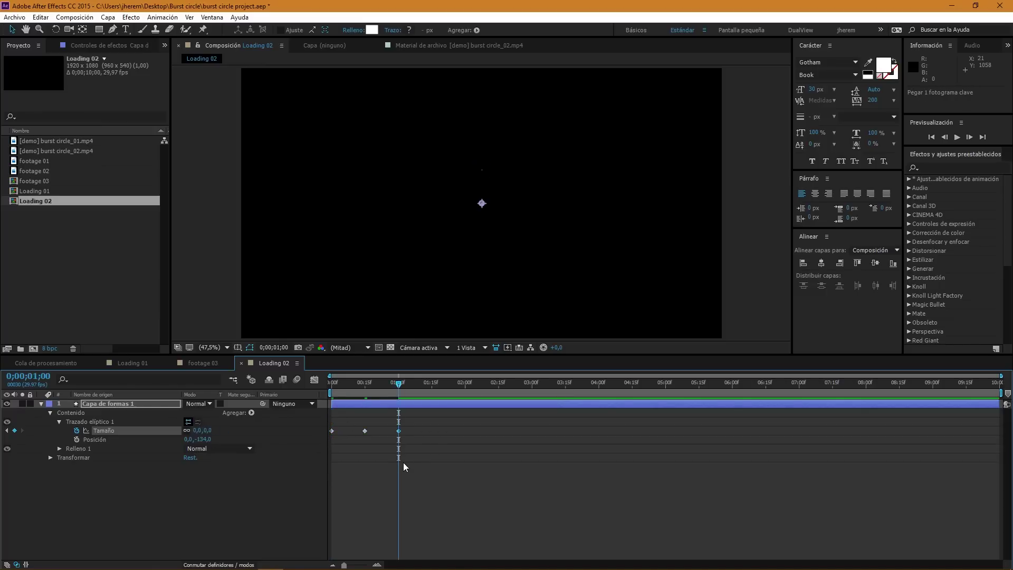
Apply easy ease to the three size keyframes and lengthen the easing into the middle one.
{"action": "left_click", "coordinate": [410, 471]}
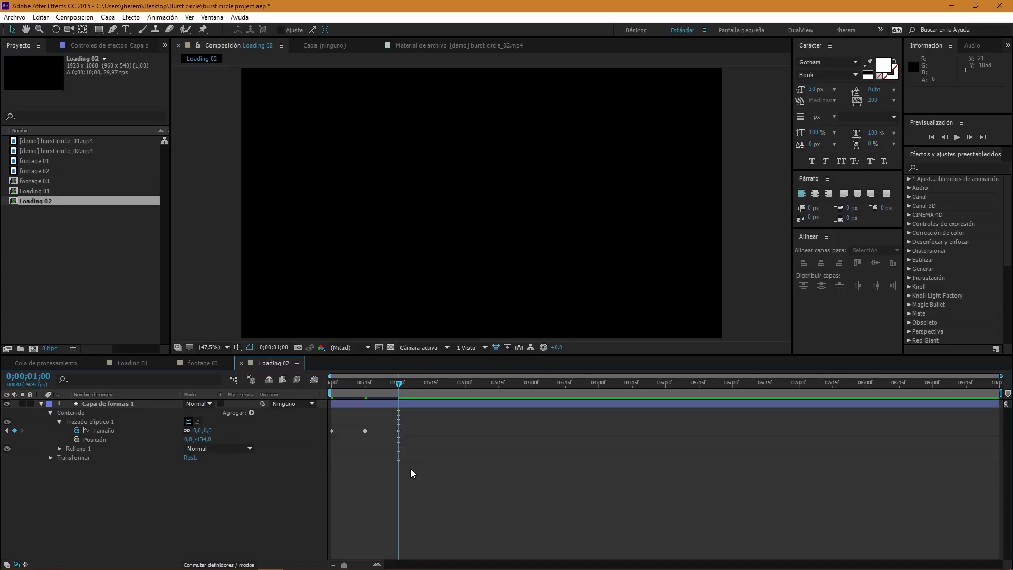
{"action": "left_click_drag", "start_coordinate": [417, 416], "coordinate": [314, 449]}
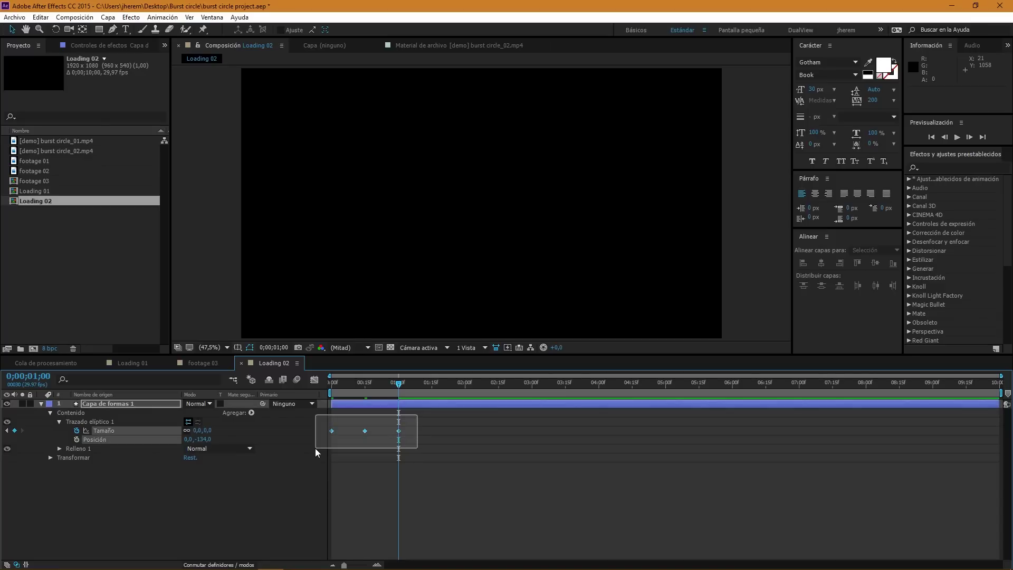
{"action": "key", "text": "F9"}
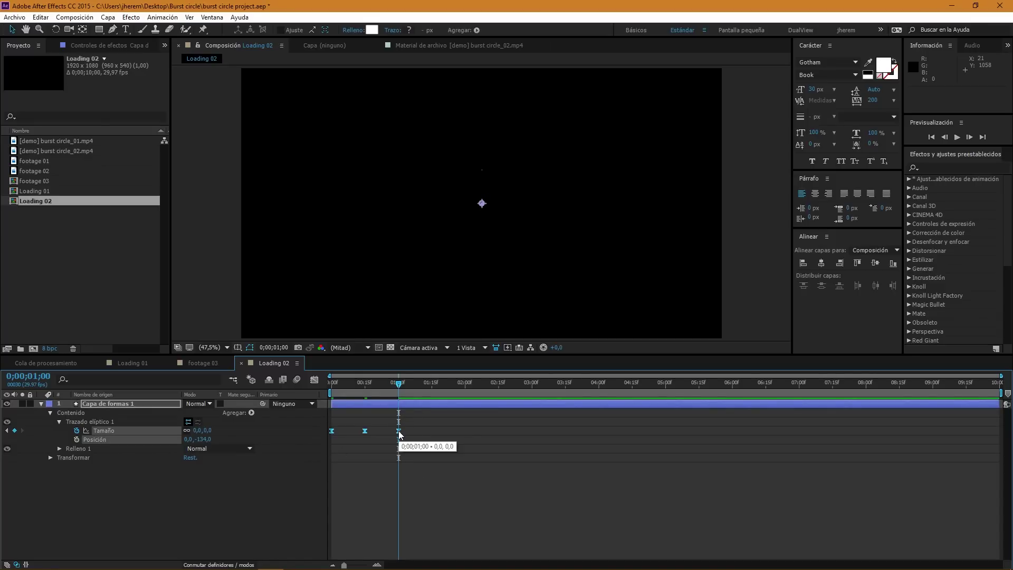
{"action": "left_click", "coordinate": [315, 381]}
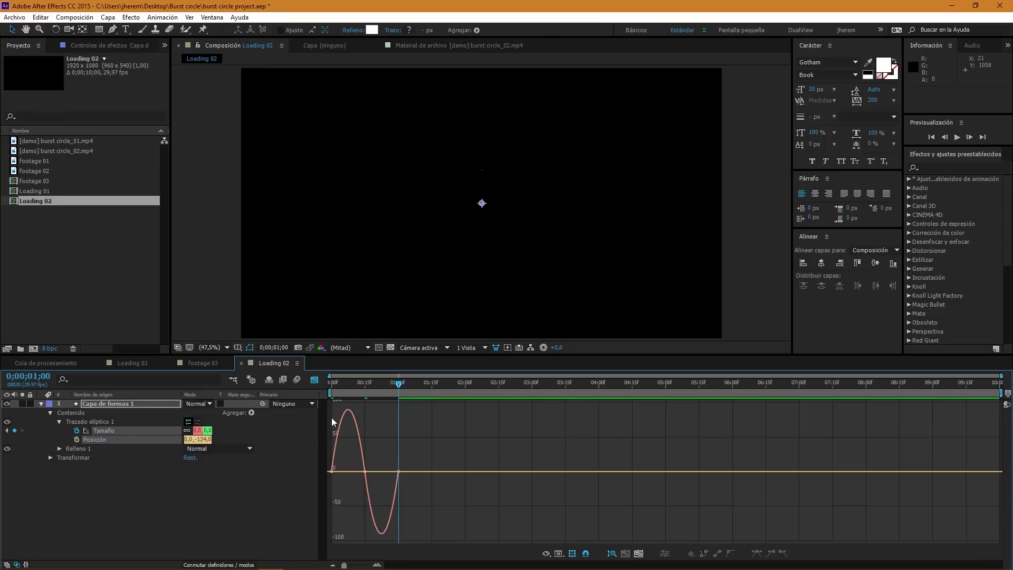
{"action": "left_click", "coordinate": [365, 472]}
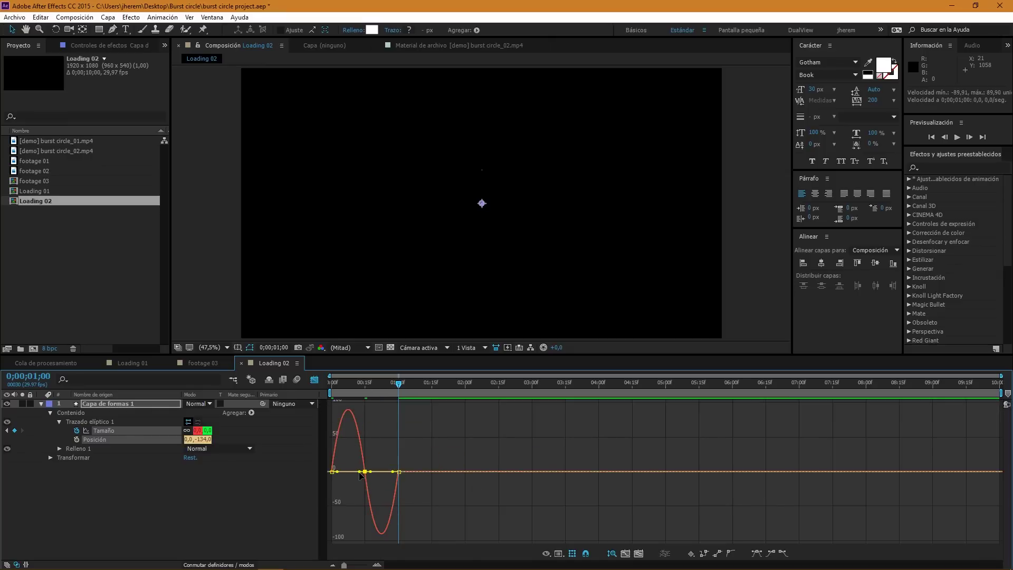
{"action": "mouse_move", "coordinate": [360, 474]}
{"action": "left_mouse_down"}
{"action": "mouse_move", "coordinate": [349, 471]}
{"action": "mouse_move", "coordinate": [392, 504]}
{"action": "left_mouse_up"}
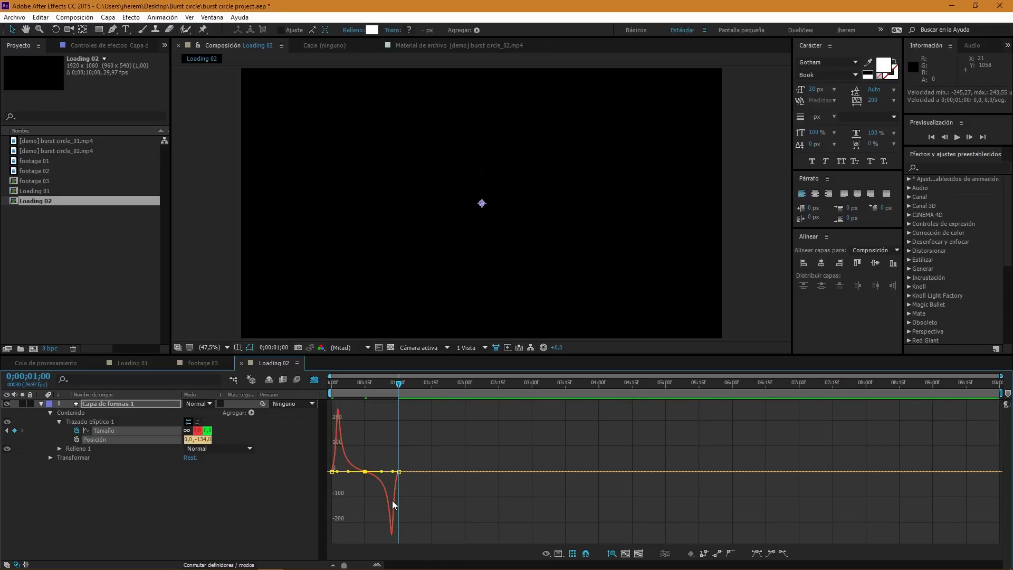
Leave the Graph Editor and preview the dot's grow-and-shrink animation.
{"action": "left_click", "coordinate": [314, 379]}
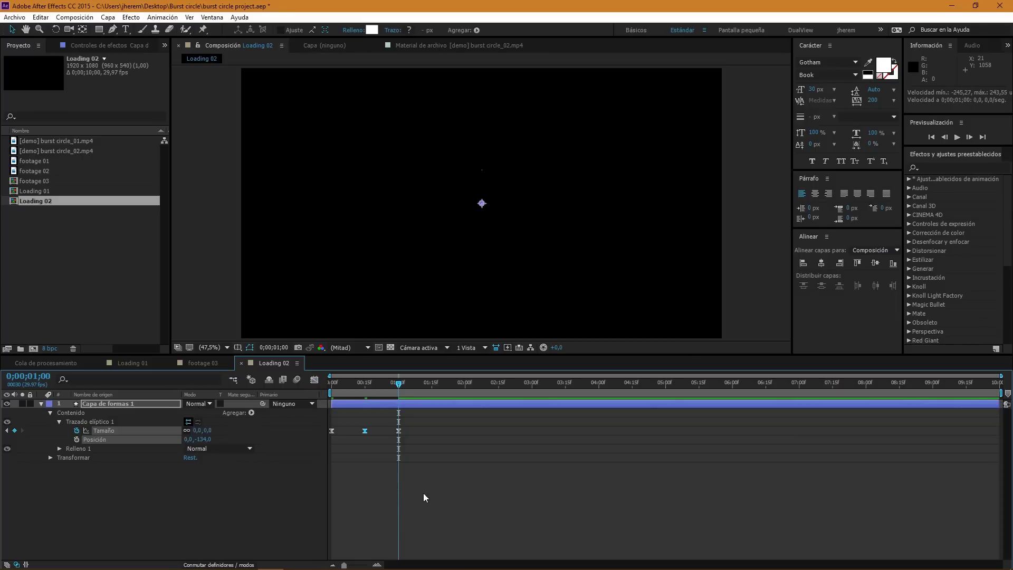
{"action": "key", "text": "space"}
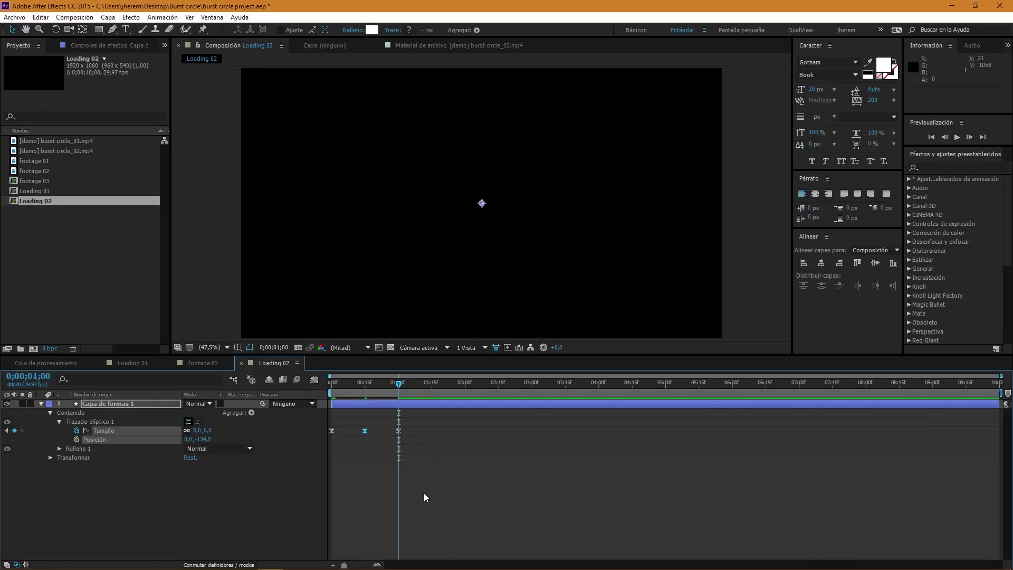
{"action": "key", "text": "space"}
{"action": "left_click", "coordinate": [169, 506]}
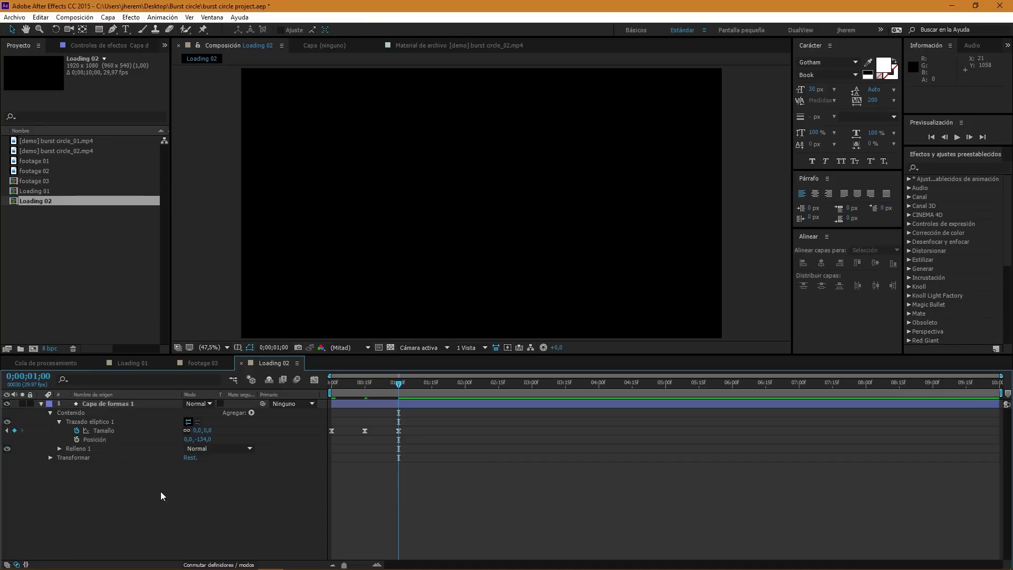
Rename the shape layer to 'elipse' and duplicate it.
{"action": "left_click", "coordinate": [114, 404]}
{"action": "key", "text": "Return"}
{"action": "type", "text": "elipse"}
{"action": "key", "text": "Return"}
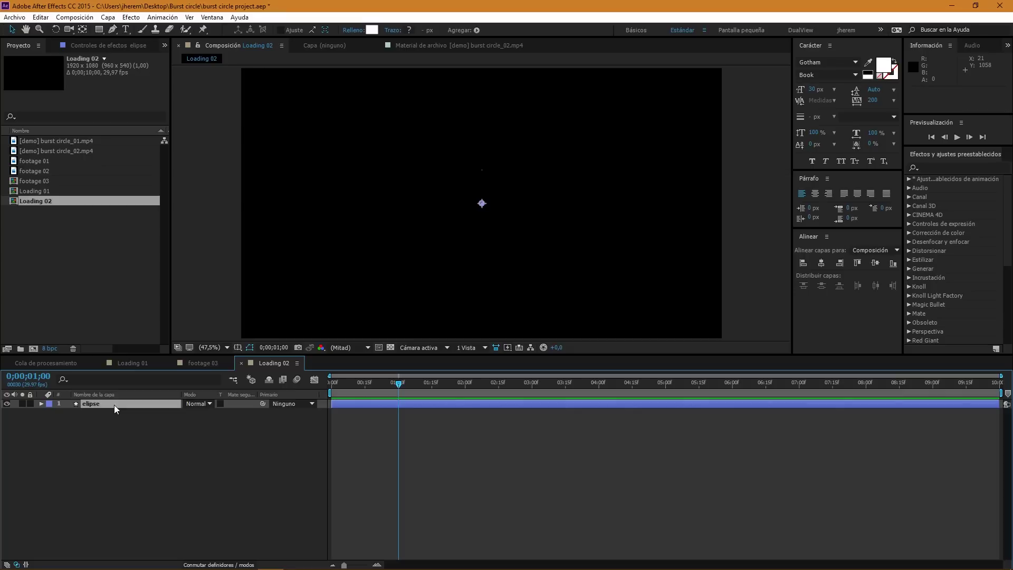
{"action": "key", "text": "ctrl+d"}
Label the original elipse yellow, move it to the top, and show Rotation on both layers.
{"action": "left_click", "coordinate": [49, 412]}
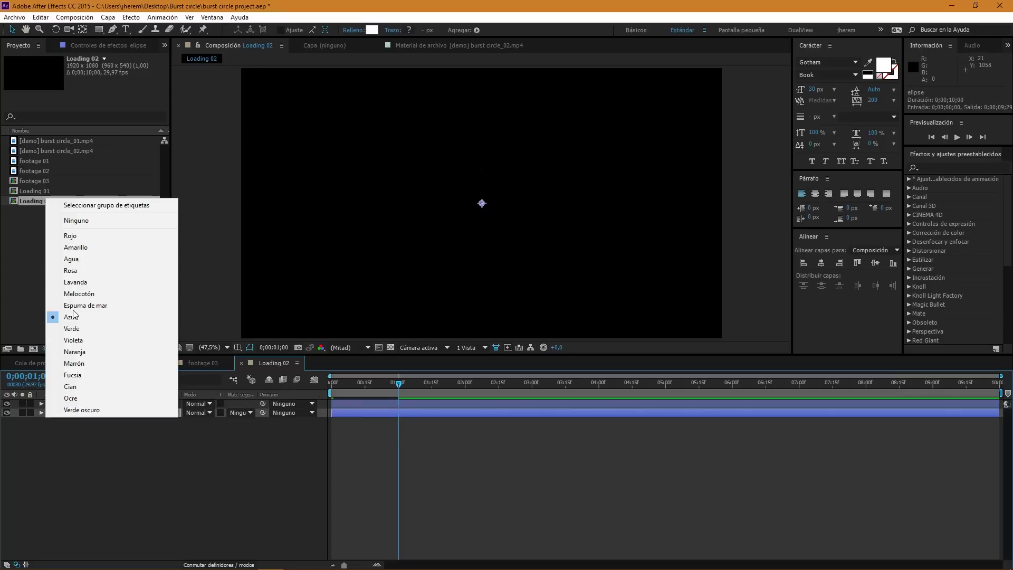
{"action": "left_click", "coordinate": [75, 247]}
{"action": "left_click_drag", "start_coordinate": [100, 404], "coordinate": [99, 422]}
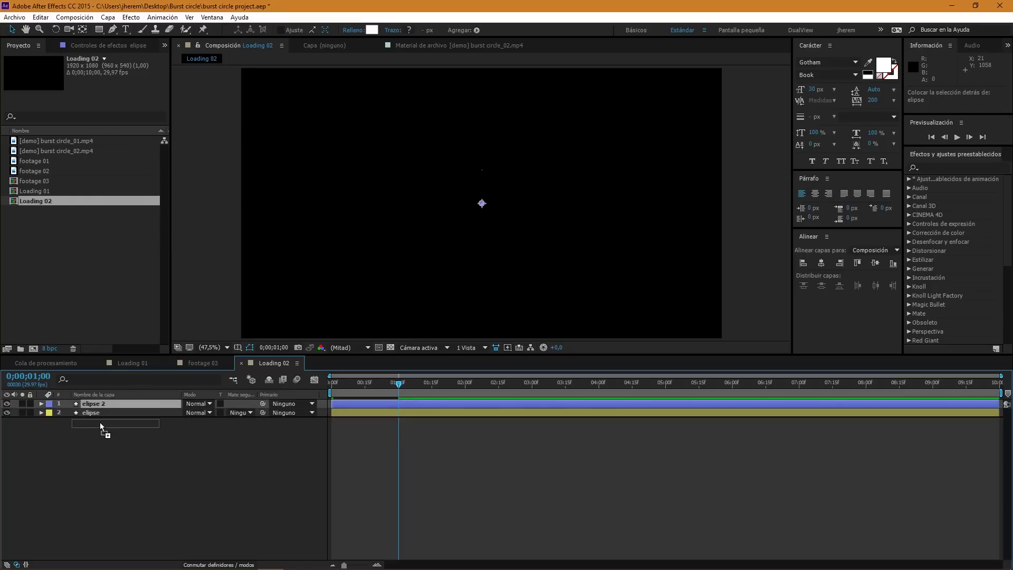
{"action": "left_click", "coordinate": [94, 405]}
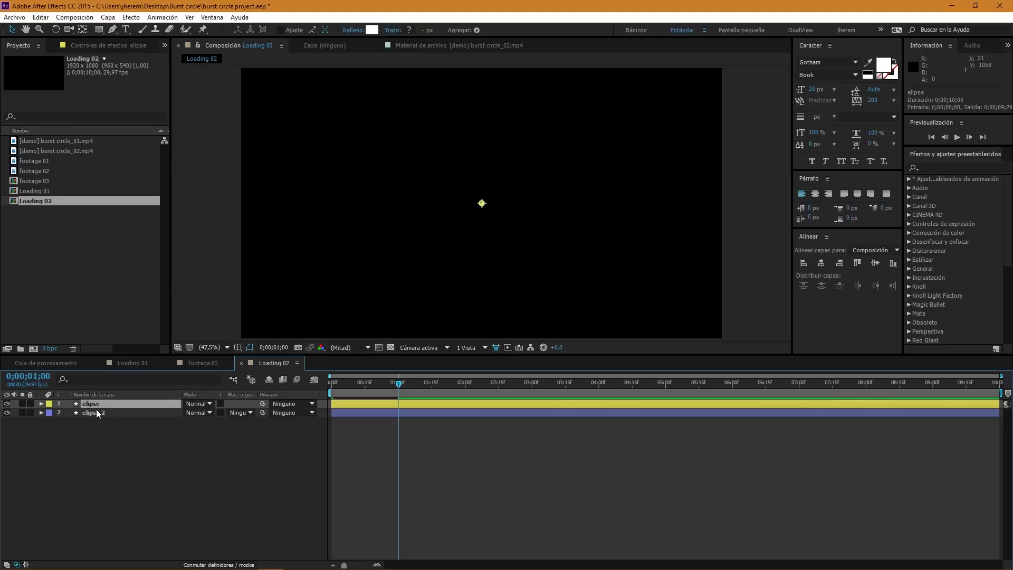
{"action": "left_click", "coordinate": [97, 411], "text": "shift"}
{"action": "key", "text": "r"}
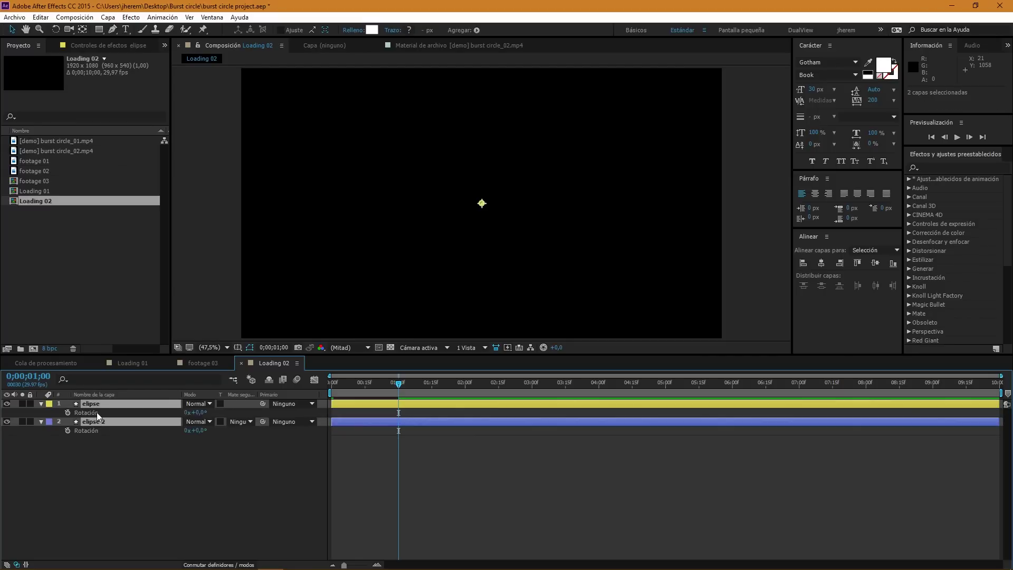
{"action": "left_click", "coordinate": [102, 482]}
{"action": "left_click", "coordinate": [94, 405]}
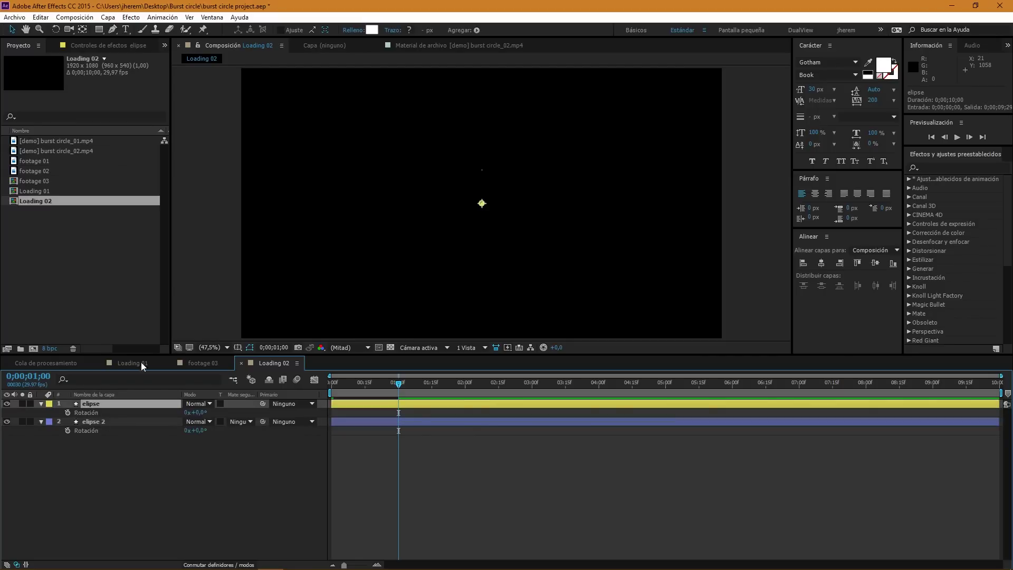
{"action": "left_click", "coordinate": [141, 362]}
Set the elipse layer's rotation to 22,5°.
{"action": "left_click_drag", "start_coordinate": [406, 384], "coordinate": [387, 383]}
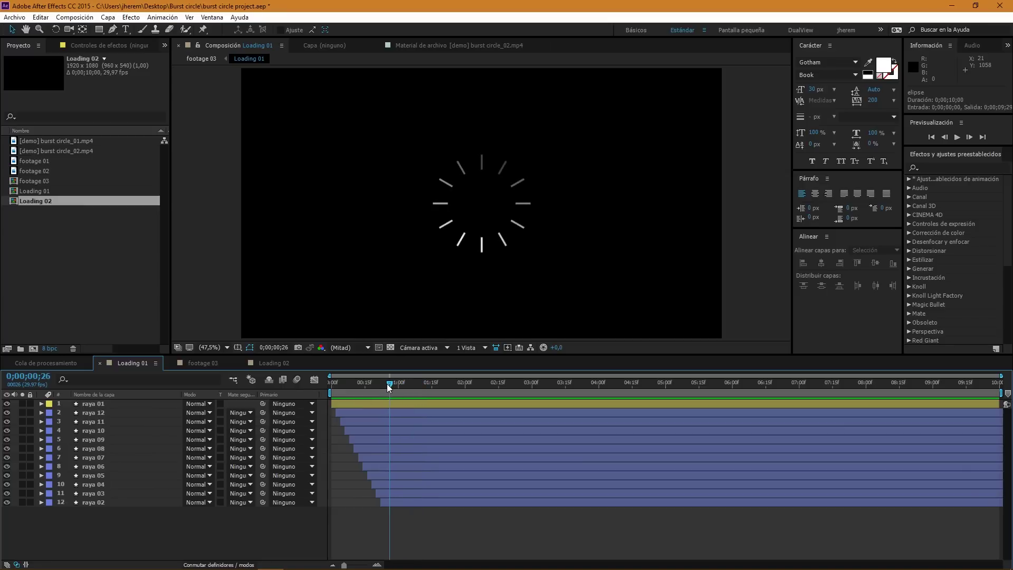
{"action": "left_click", "coordinate": [287, 362]}
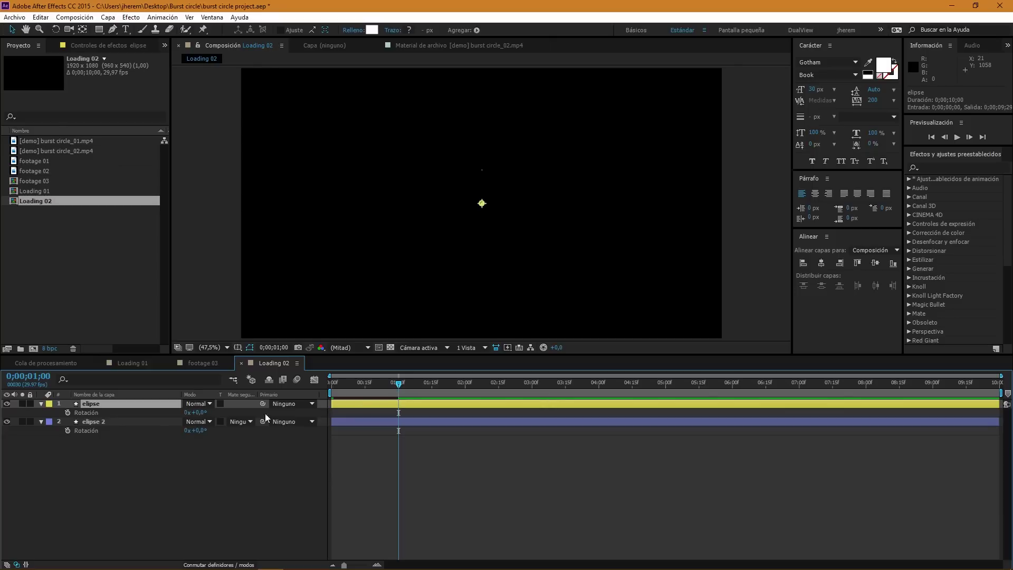
{"action": "left_click", "coordinate": [200, 412]}
{"action": "type", "text": "2,5"}
{"action": "key", "text": "Return"}
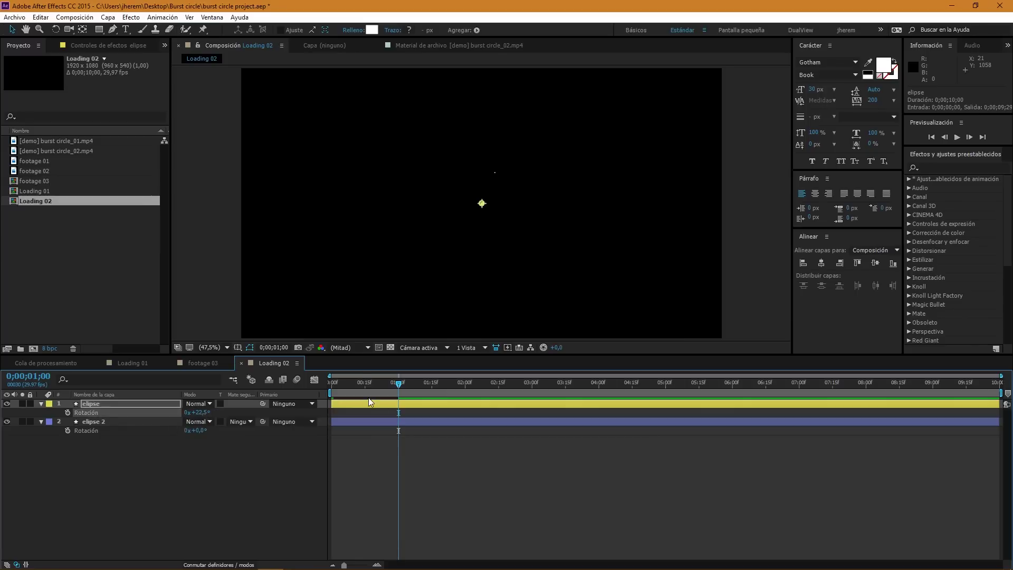
Link elipse 2's rotation to elipse's rotation with an expression multiplied by index.
{"action": "left_click", "coordinate": [365, 382]}
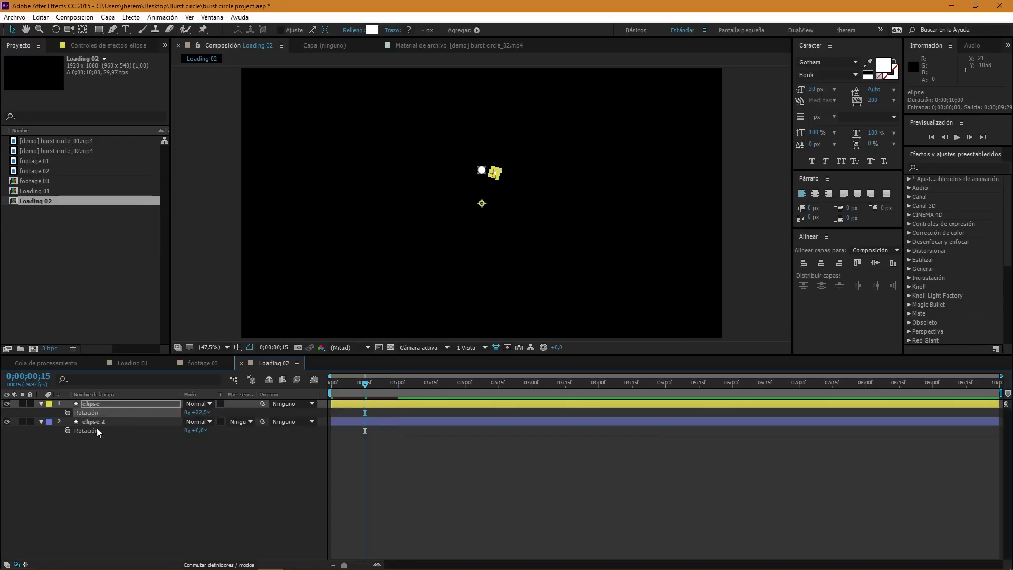
{"action": "left_click", "coordinate": [80, 431]}
{"action": "left_click", "coordinate": [68, 431], "text": "alt"}
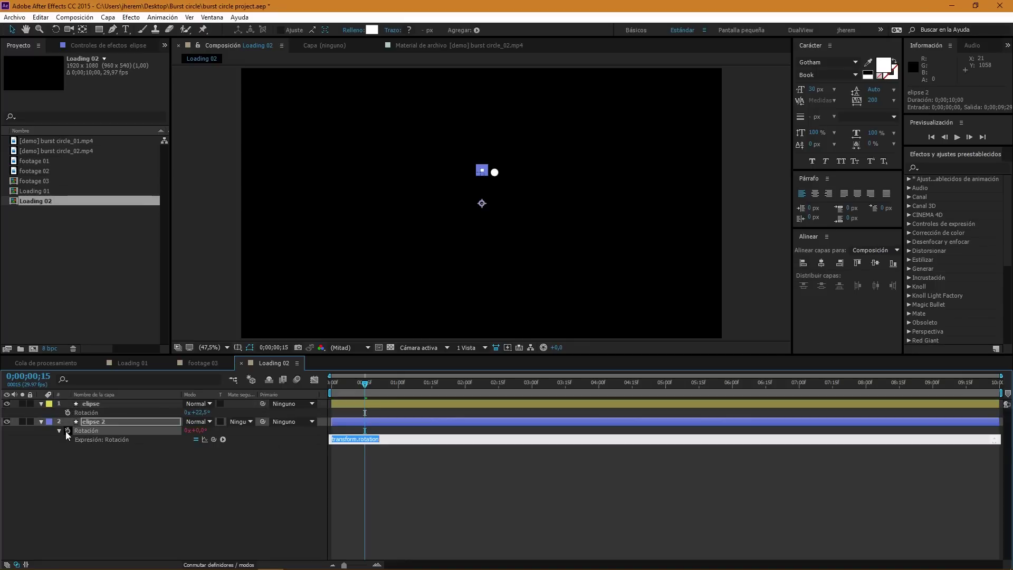
{"action": "left_click_drag", "start_coordinate": [214, 439], "coordinate": [84, 413]}
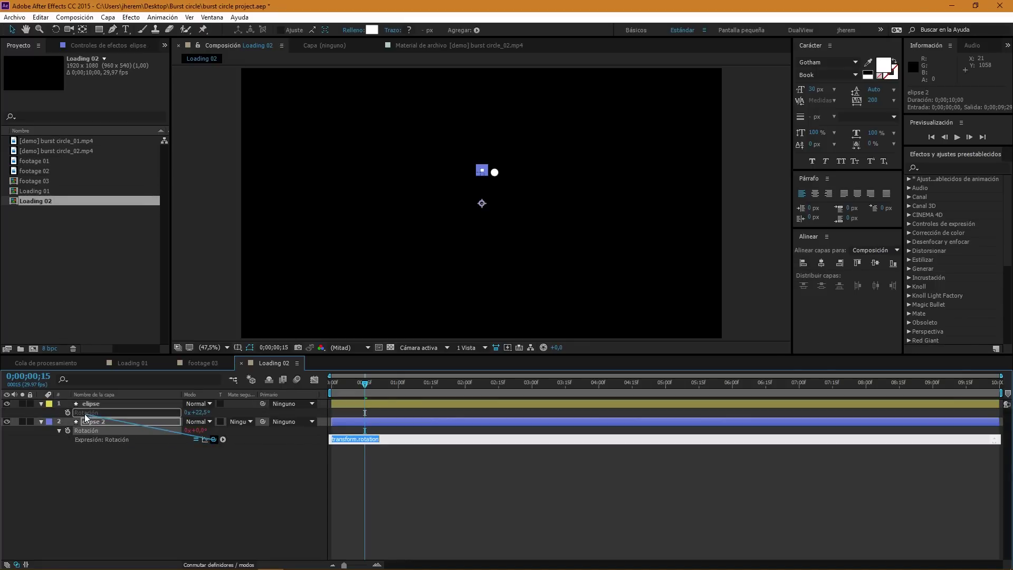
{"action": "left_click_drag", "start_coordinate": [85, 413], "coordinate": [85, 413]}
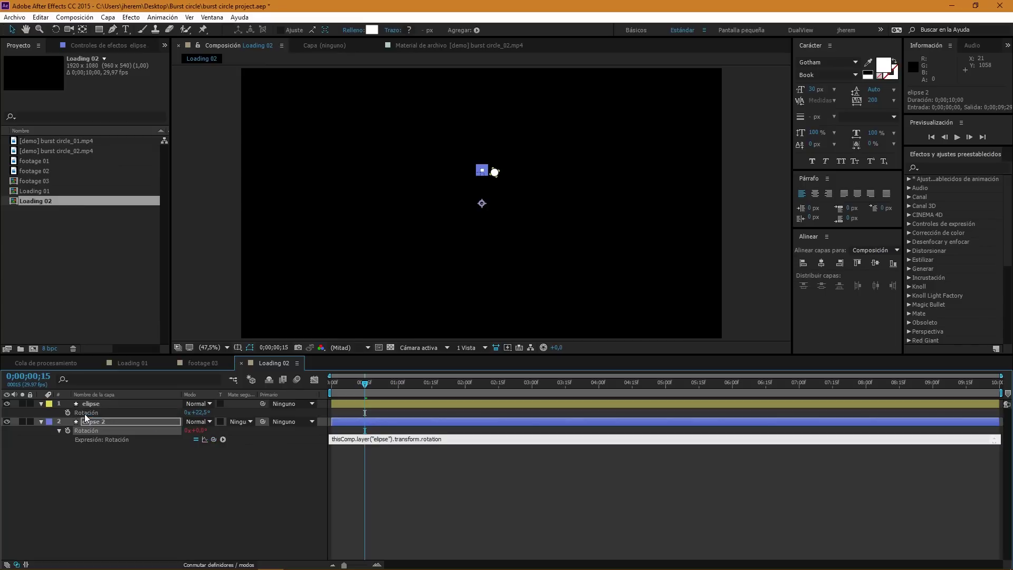
{"action": "type", "text": "*index"}
{"action": "left_click", "coordinate": [459, 479]}
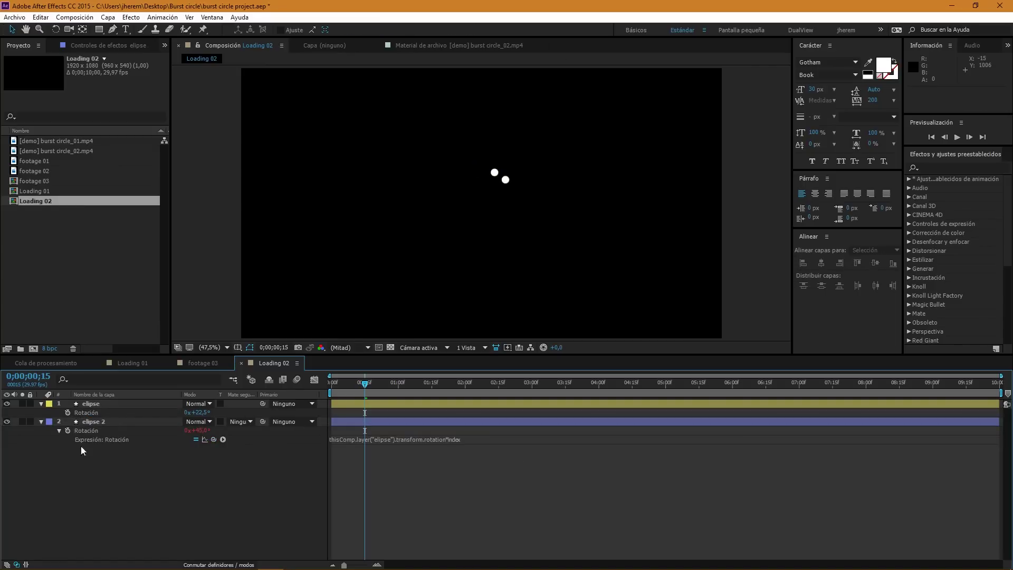
Duplicate elipse 2 to build five dot layers, elipse through elipse 5.
{"action": "left_click", "coordinate": [91, 422]}
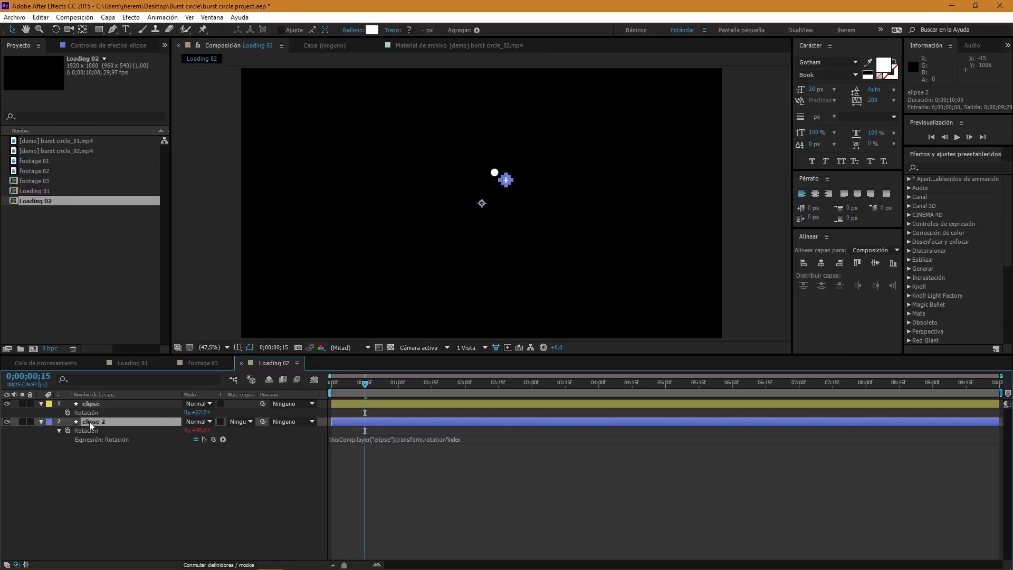
{"action": "key", "text": "ctrl+d"}
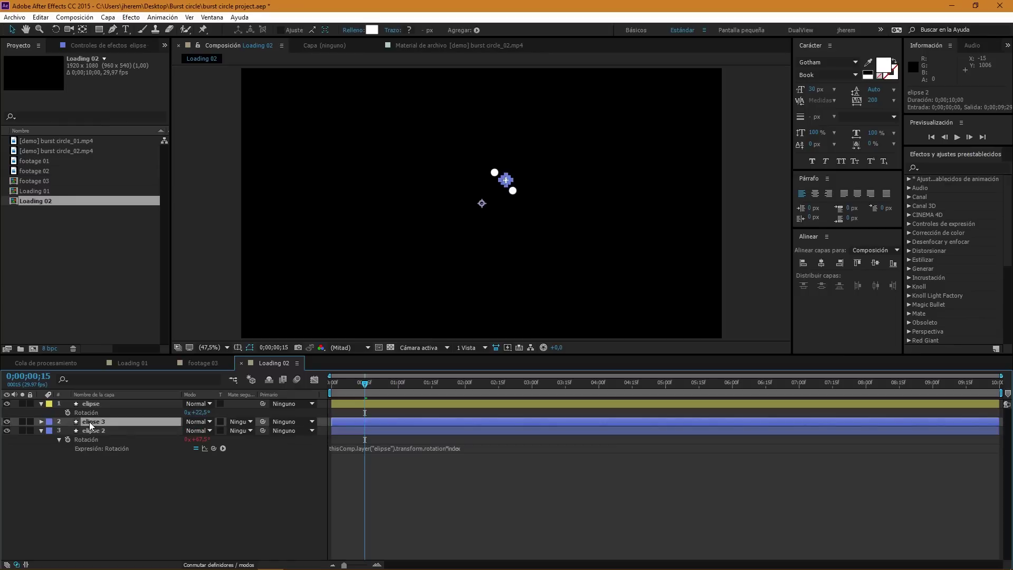
{"action": "key", "text": "ctrl+d"}
{"action": "key", "text": "ctrl+d"}
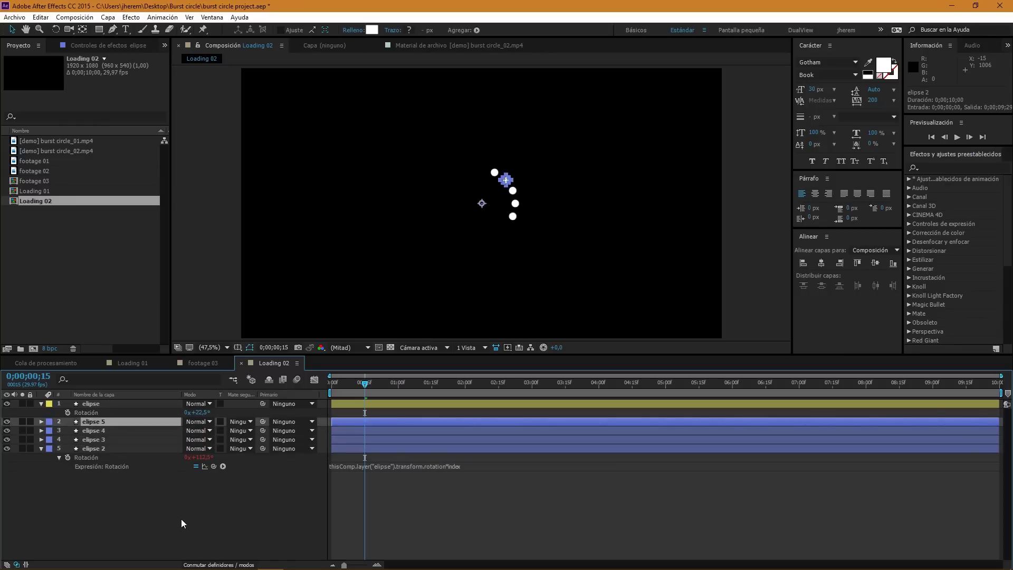
{"action": "left_click", "coordinate": [181, 517]}
{"action": "key", "text": "u"}
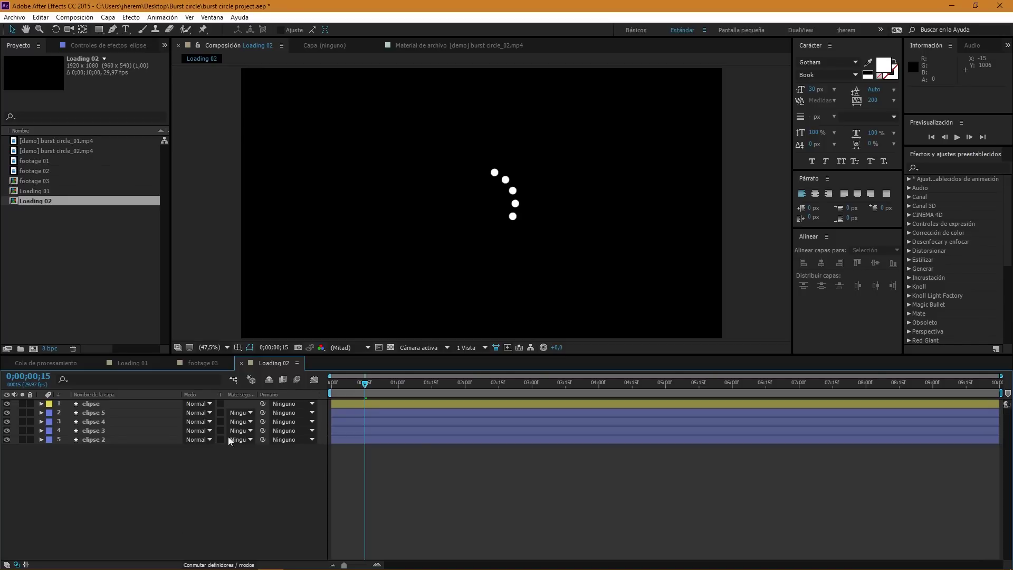
{"action": "left_click", "coordinate": [88, 404]}
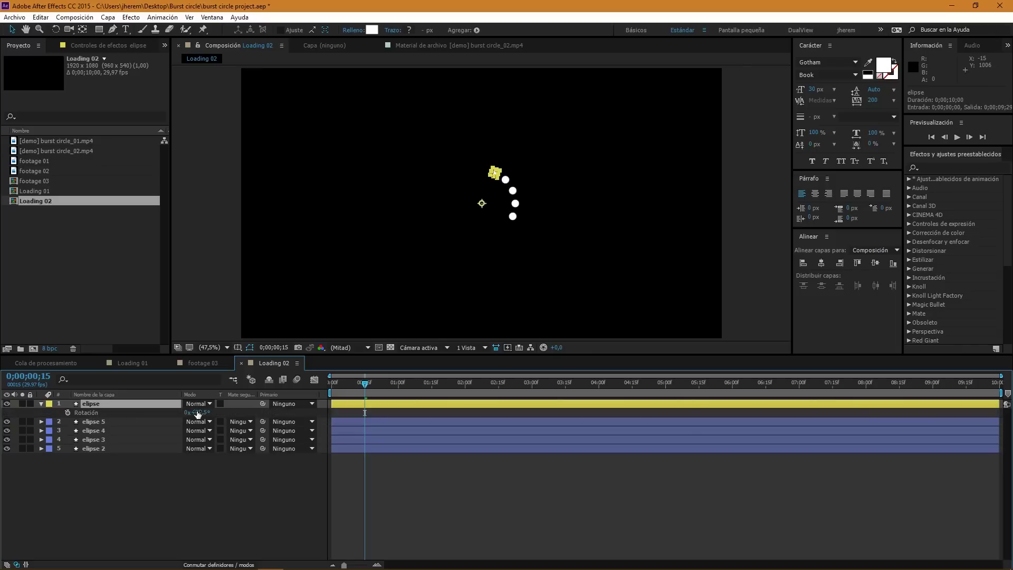
{"action": "left_click", "coordinate": [147, 475]}
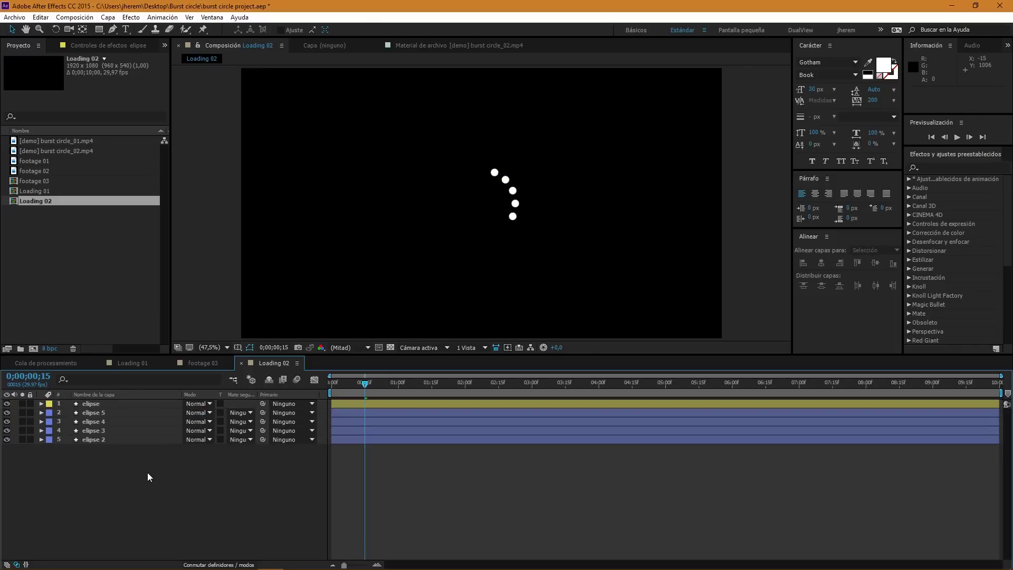
{"action": "left_click", "coordinate": [108, 17]}
Add a null object, Nulo 1, at the bottom and parent all five elipse layers to it.
{"action": "mouse_move", "coordinate": [122, 30]}
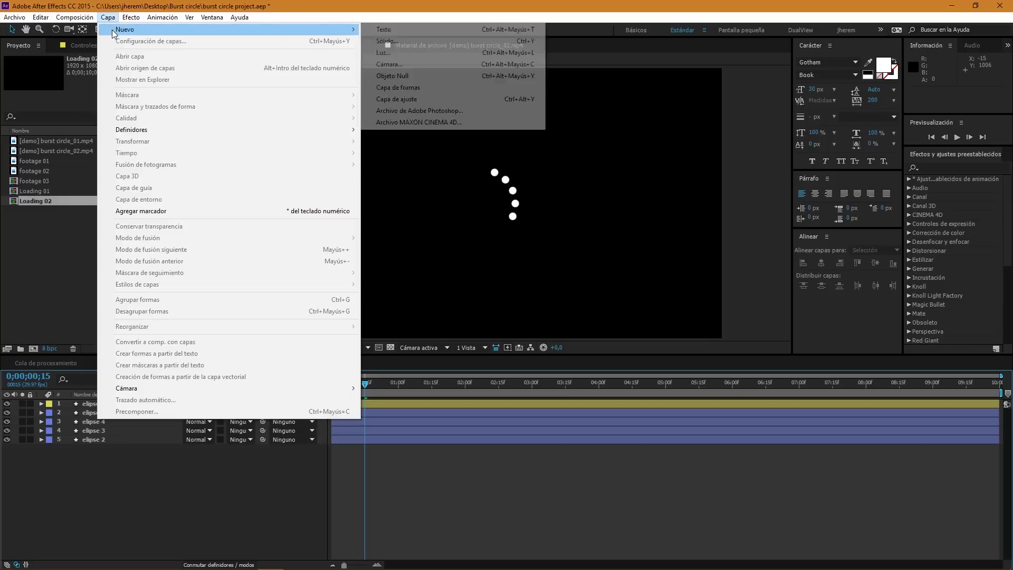
{"action": "left_click", "coordinate": [397, 76]}
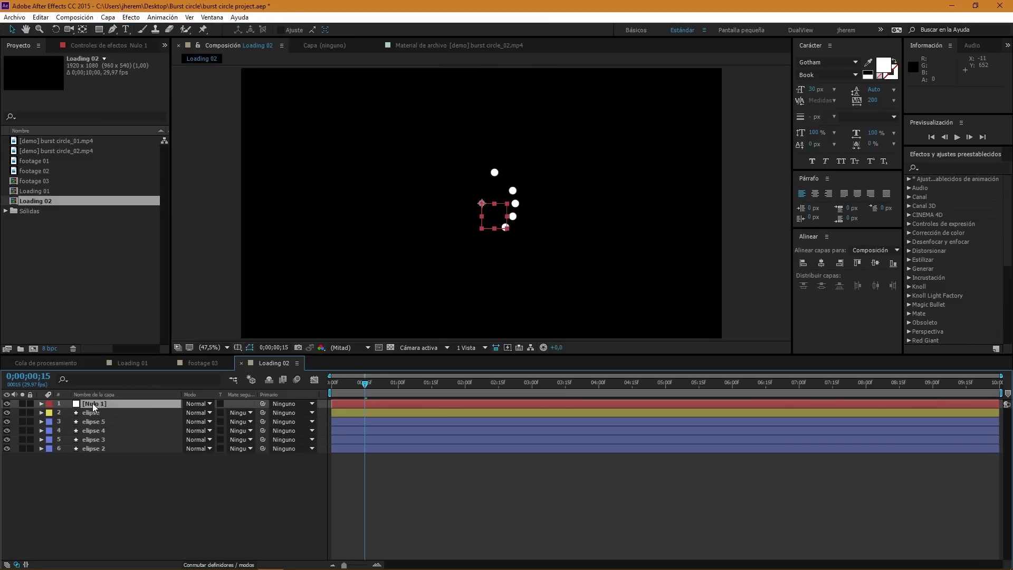
{"action": "left_click_drag", "start_coordinate": [93, 403], "coordinate": [89, 465]}
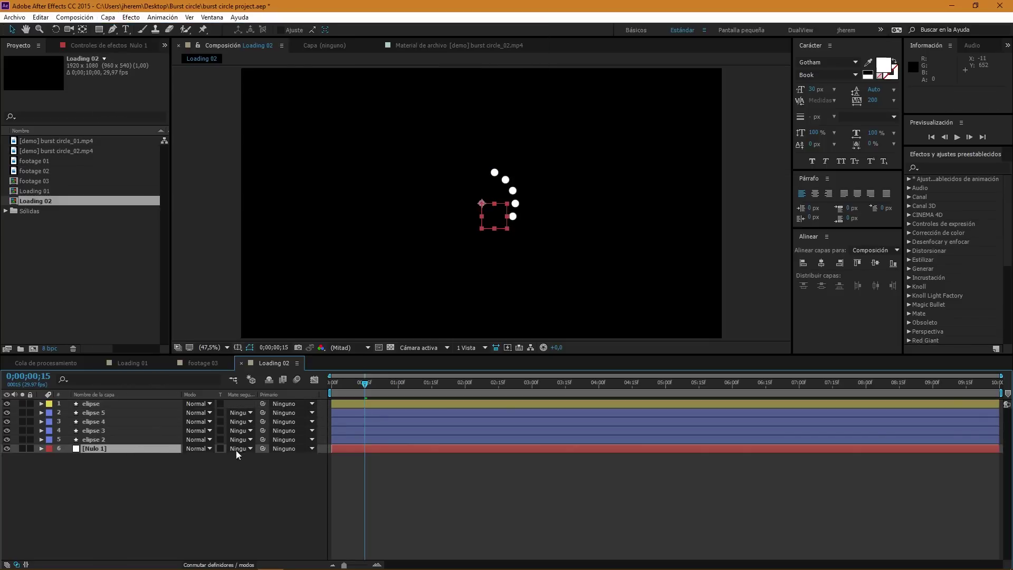
{"action": "left_click", "coordinate": [98, 439]}
{"action": "left_click", "coordinate": [140, 404], "text": "shift"}
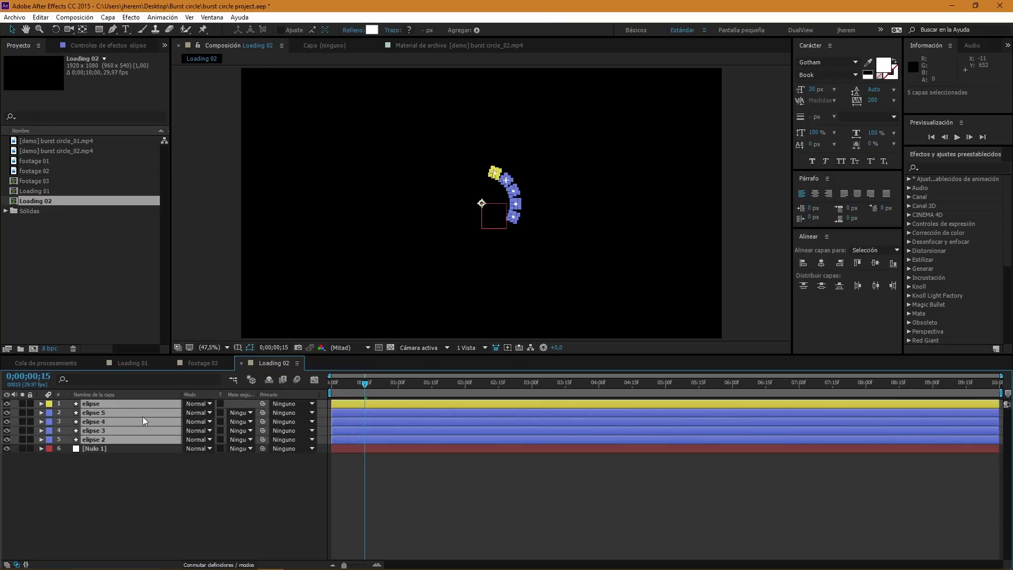
{"action": "mouse_move", "coordinate": [263, 412]}
{"action": "left_mouse_down"}
{"action": "mouse_move", "coordinate": [106, 449]}
{"action": "mouse_move", "coordinate": [242, 411]}
{"action": "left_mouse_up"}
{"action": "left_click", "coordinate": [291, 408]}
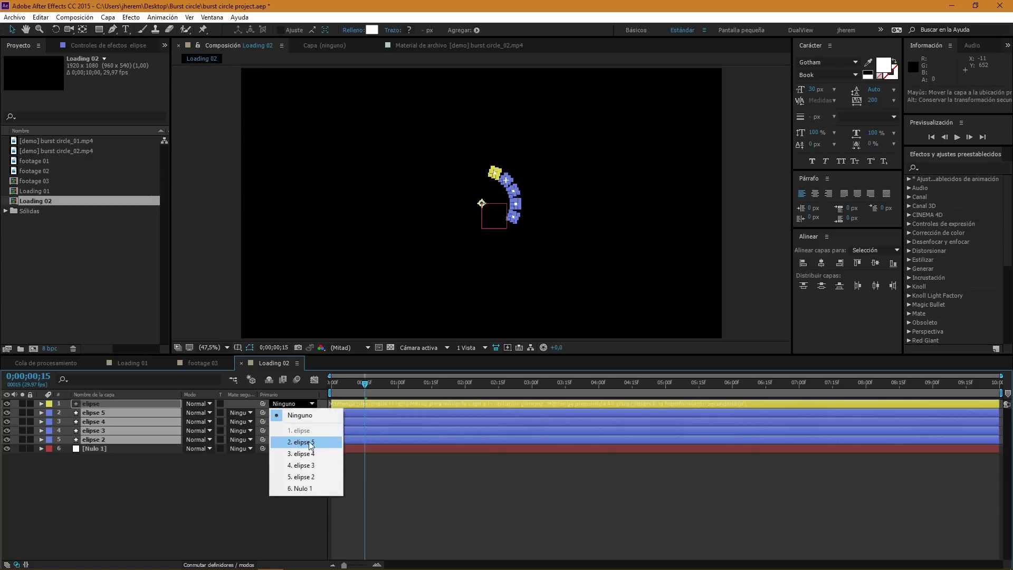
{"action": "left_click", "coordinate": [304, 488]}
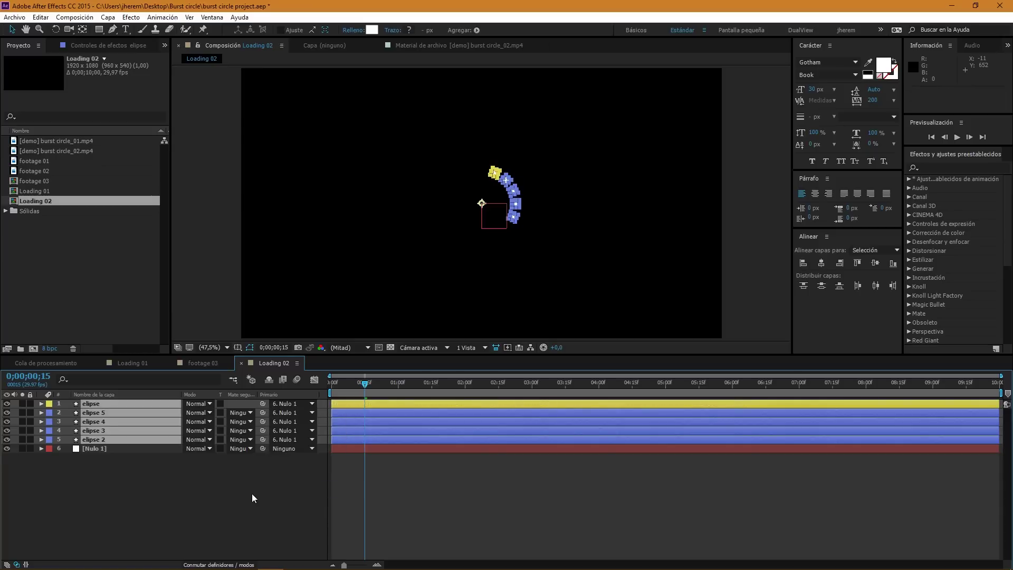
{"action": "left_click", "coordinate": [251, 493]}
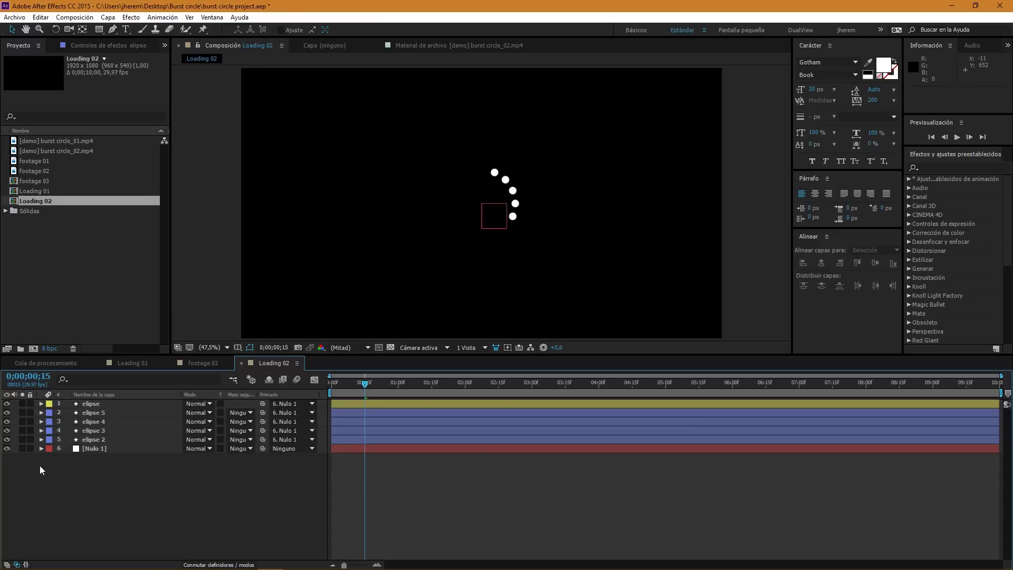
Set Nulo 1's rotation to -22,5°.
{"action": "left_click", "coordinate": [101, 450]}
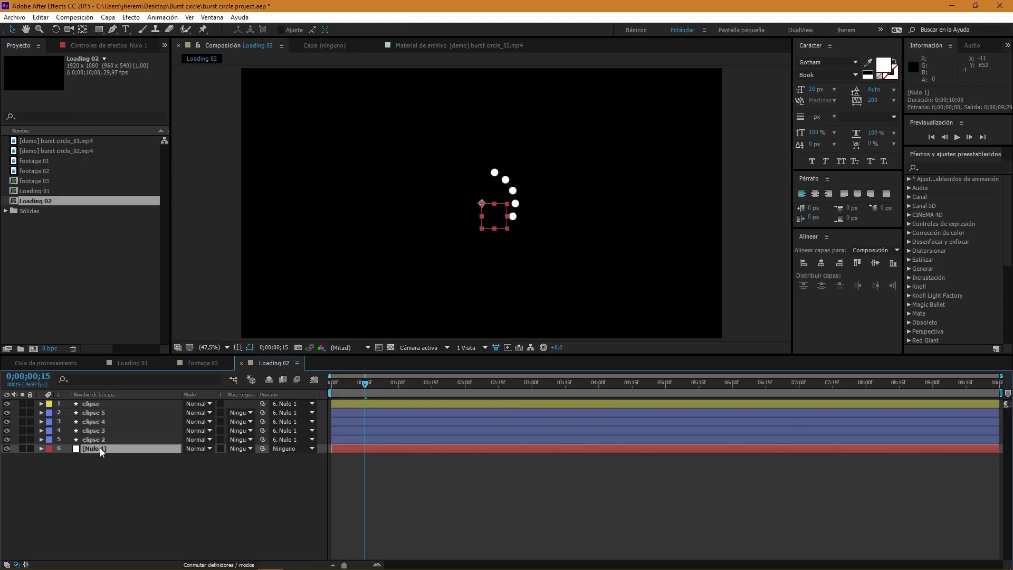
{"action": "key", "text": "r"}
{"action": "left_click", "coordinate": [202, 456]}
{"action": "type", "text": "-"}
{"action": "type", "text": "22,5"}
{"action": "key", "text": "Return"}
{"action": "left_click", "coordinate": [197, 507]}
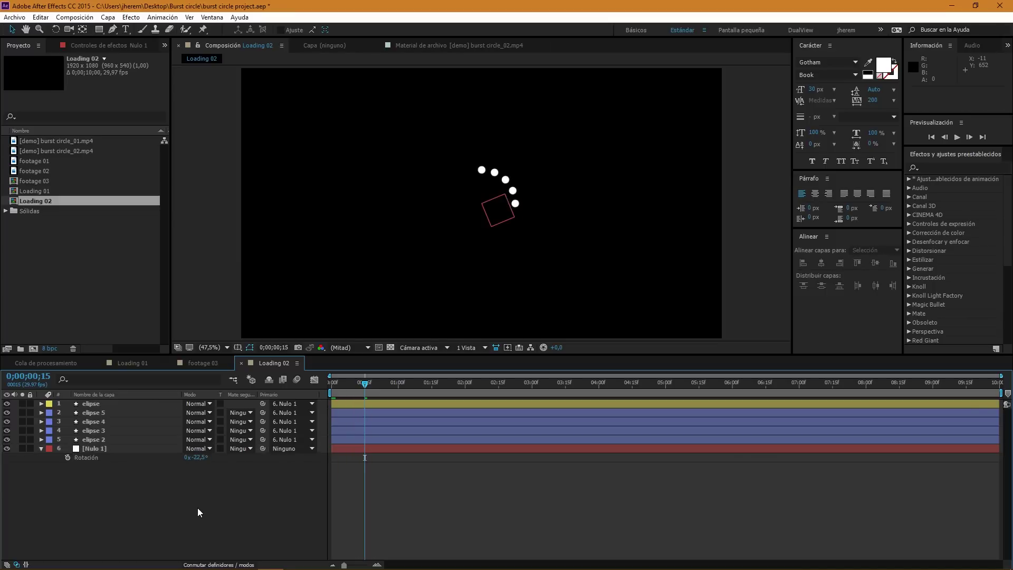
{"action": "left_click", "coordinate": [344, 412]}
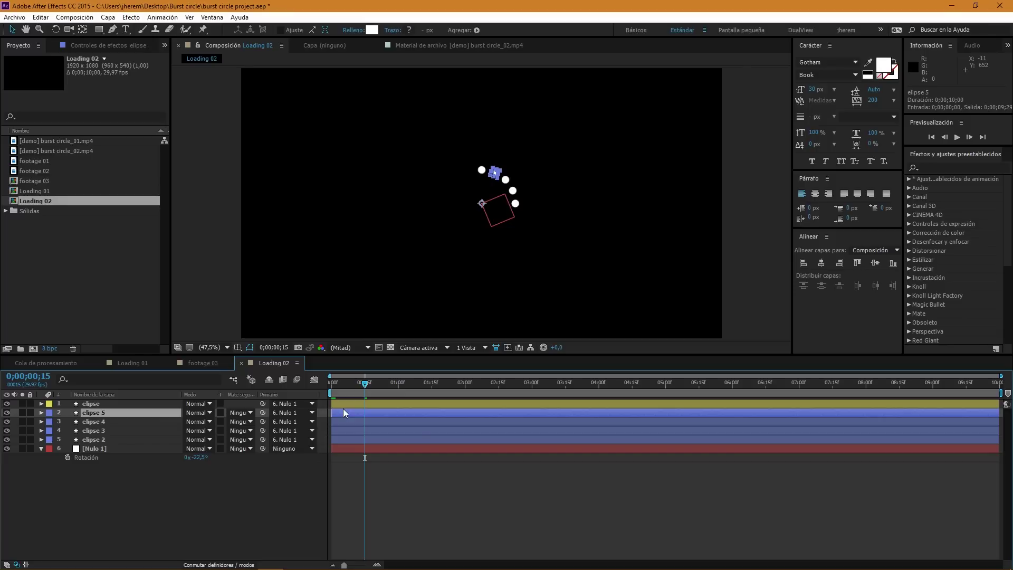
Shift elipse 5, 4, 3 and 2 progressively later in time.
{"action": "left_click_drag", "start_coordinate": [343, 409], "coordinate": [347, 409]}
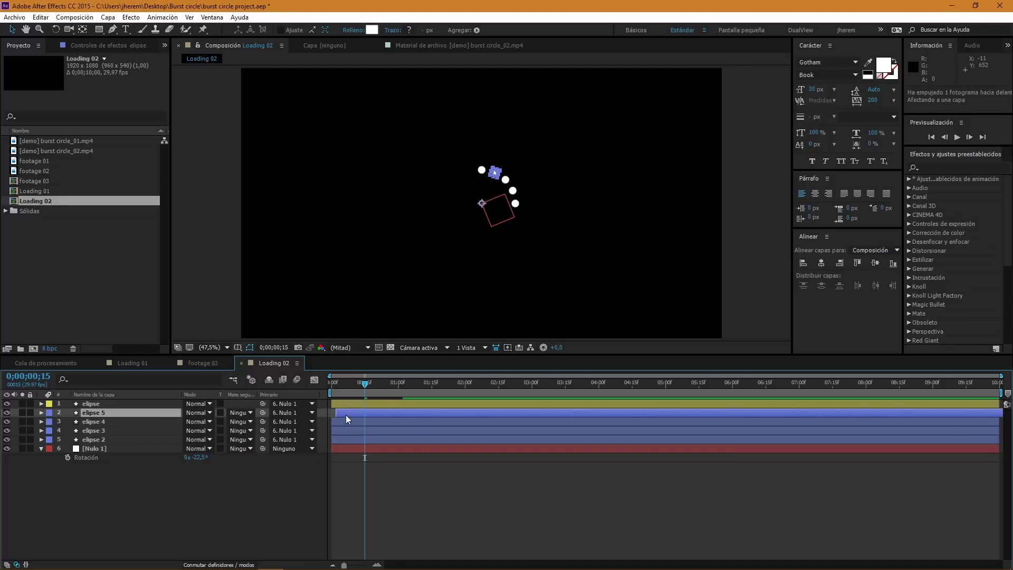
{"action": "left_click", "coordinate": [347, 422]}
{"action": "key", "text": "alt+Page_Down"}
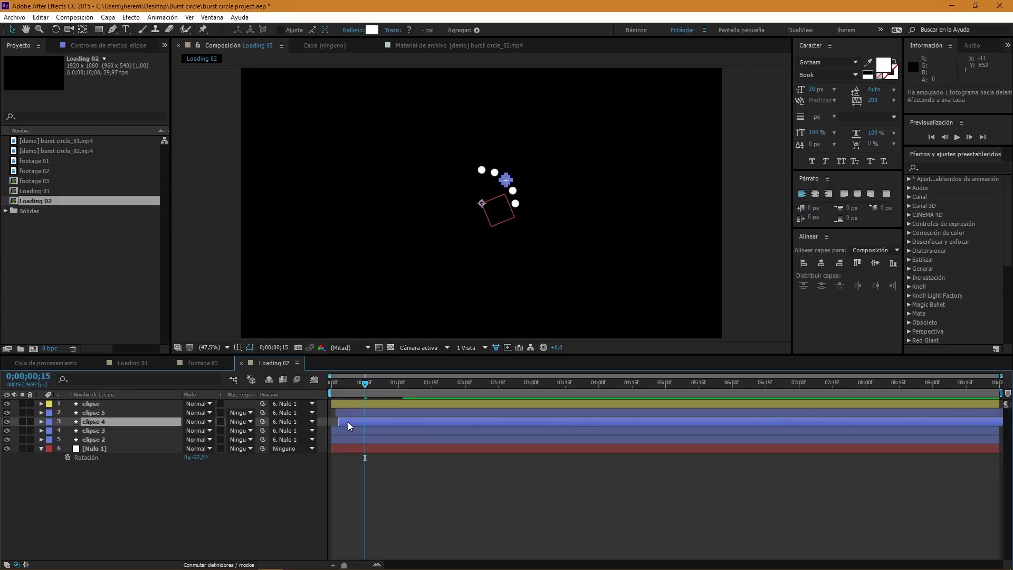
{"action": "left_click", "coordinate": [352, 429]}
{"action": "key", "text": "alt+Page_Down"}
{"action": "key", "text": "alt+Page_Down"}
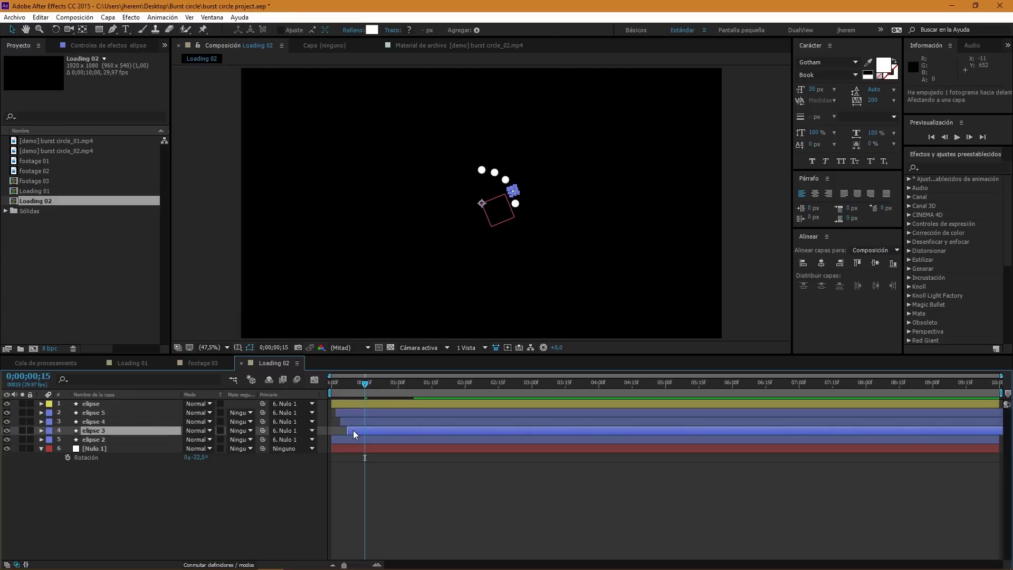
{"action": "left_click", "coordinate": [359, 441]}
{"action": "key", "text": "alt+Page_Down"}
{"action": "key", "text": "alt+Page_Down"}
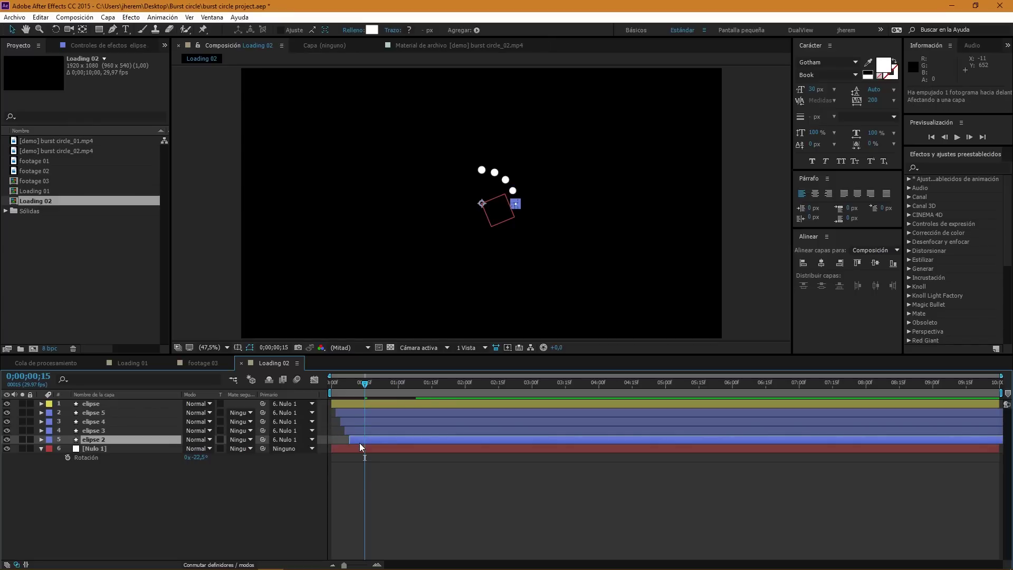
Preview the staggered dots and select all six layers.
{"action": "key", "text": "space"}
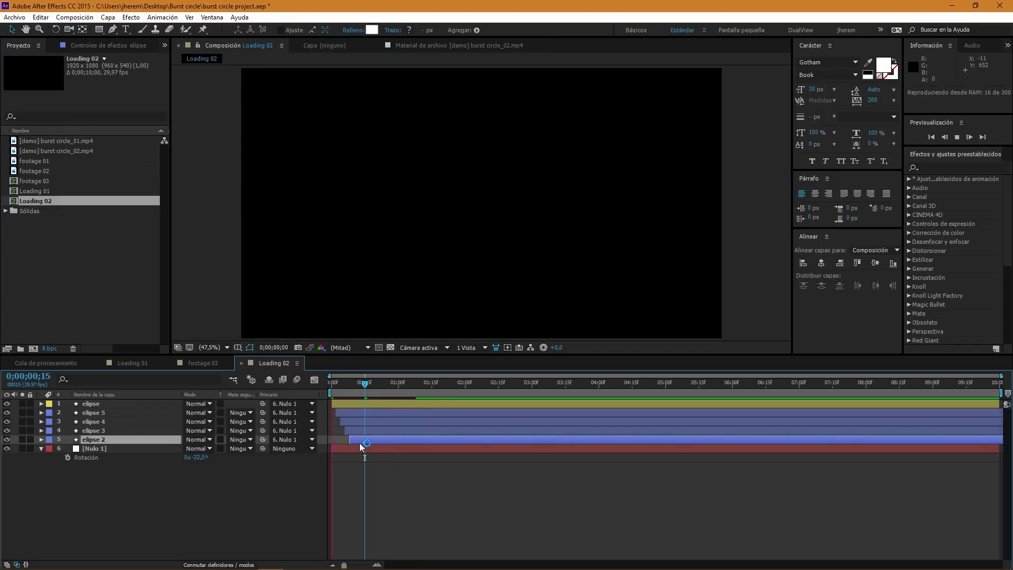
{"action": "key", "text": "space"}
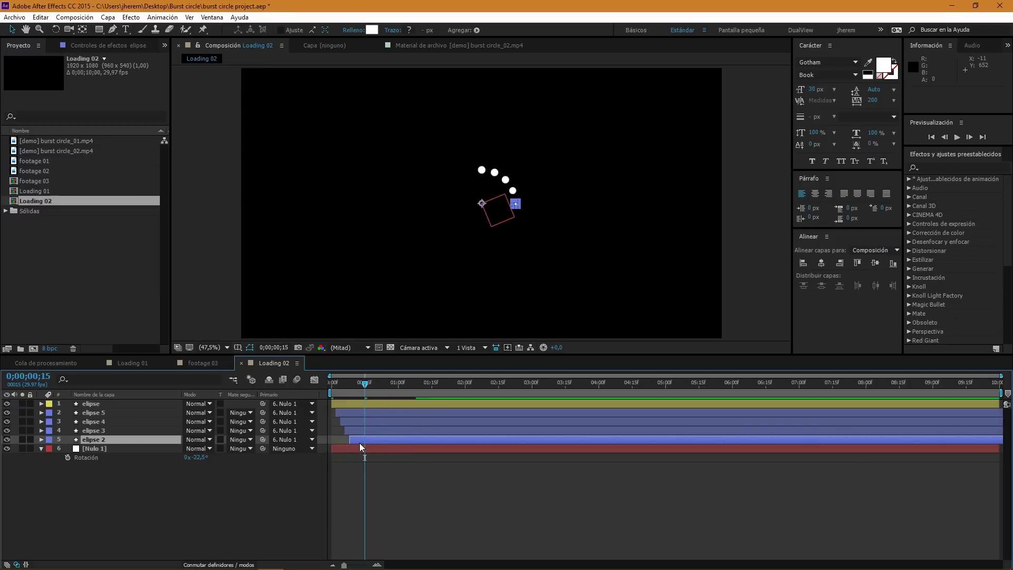
{"action": "left_click", "coordinate": [151, 476]}
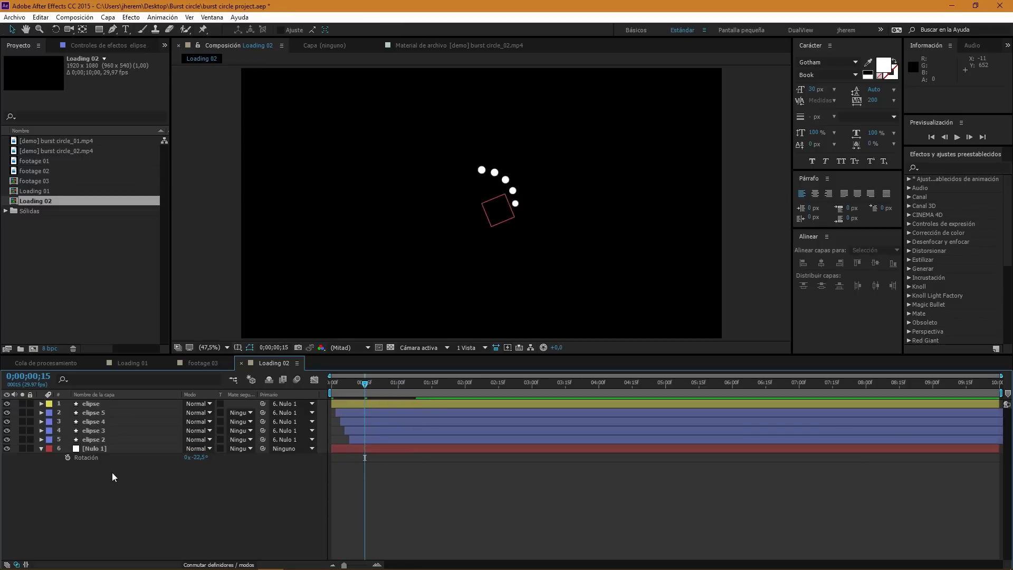
{"action": "left_click_drag", "start_coordinate": [172, 532], "coordinate": [46, 405]}
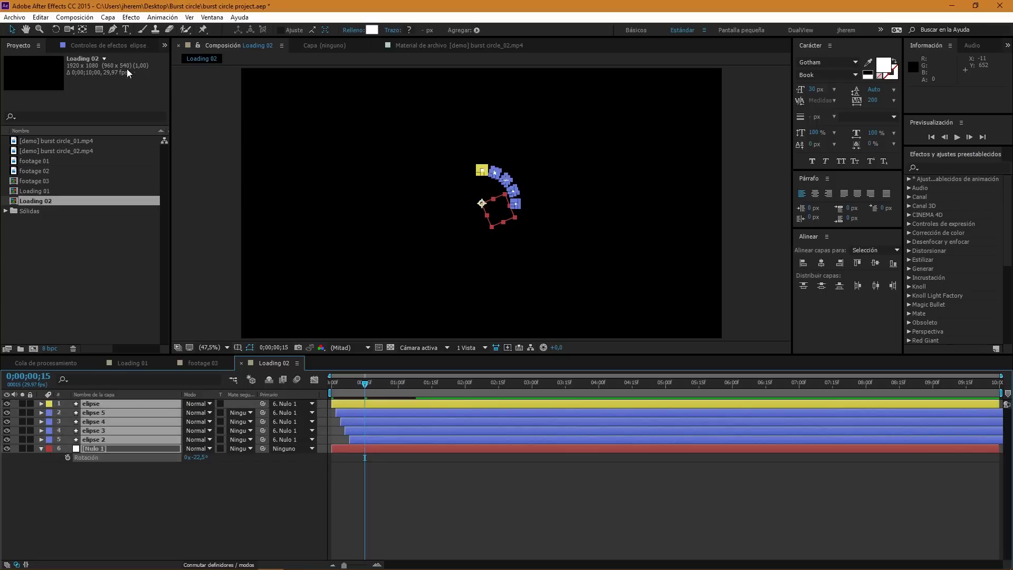
Precompose the six selected layers into a composition named '1/4 elipse'.
{"action": "left_click", "coordinate": [108, 17]}
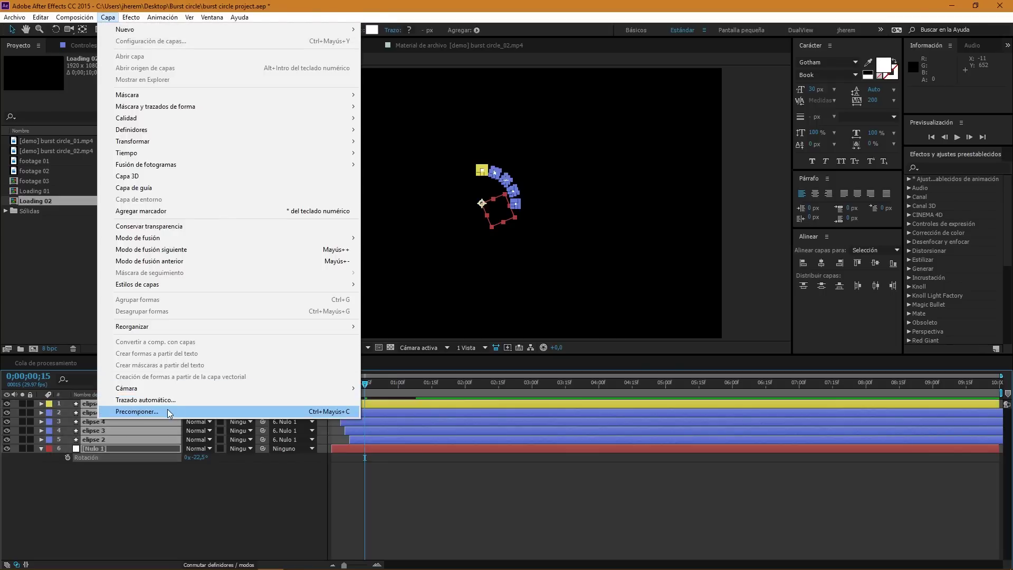
{"action": "left_click", "coordinate": [167, 411]}
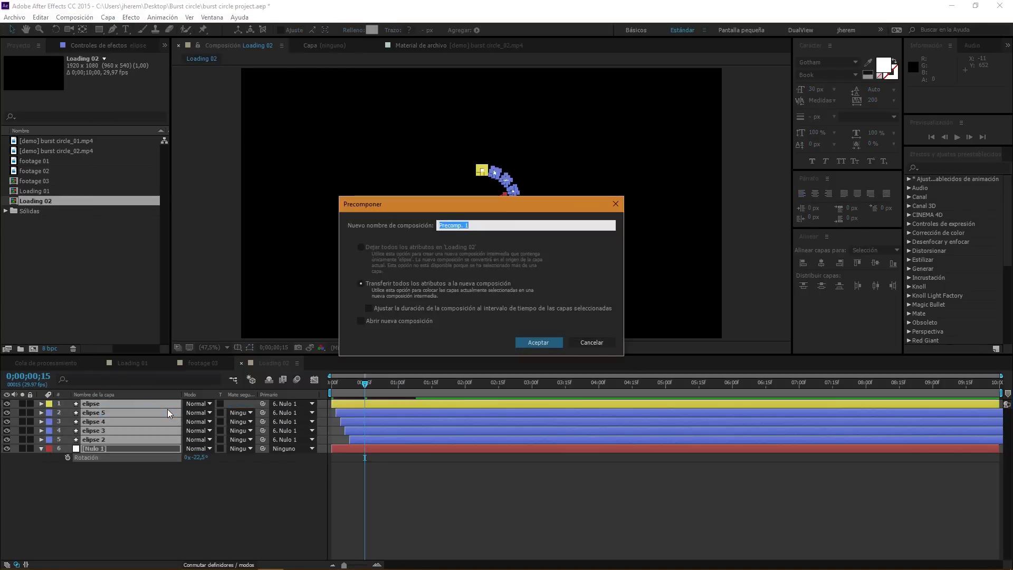
{"action": "type", "text": "1"}
{"action": "type", "text": "/4 elip"}
{"action": "type", "text": "se"}
{"action": "key", "text": "Return"}
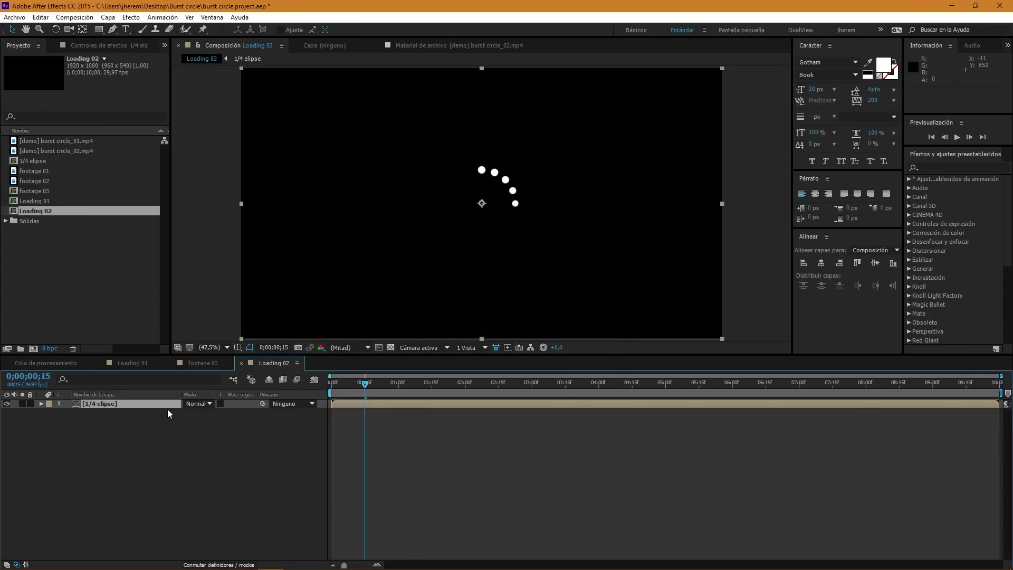
{"action": "left_click", "coordinate": [922, 168]}
Apply the Espejo effect to the 1/4 elipse layer.
{"action": "left_click", "coordinate": [927, 168]}
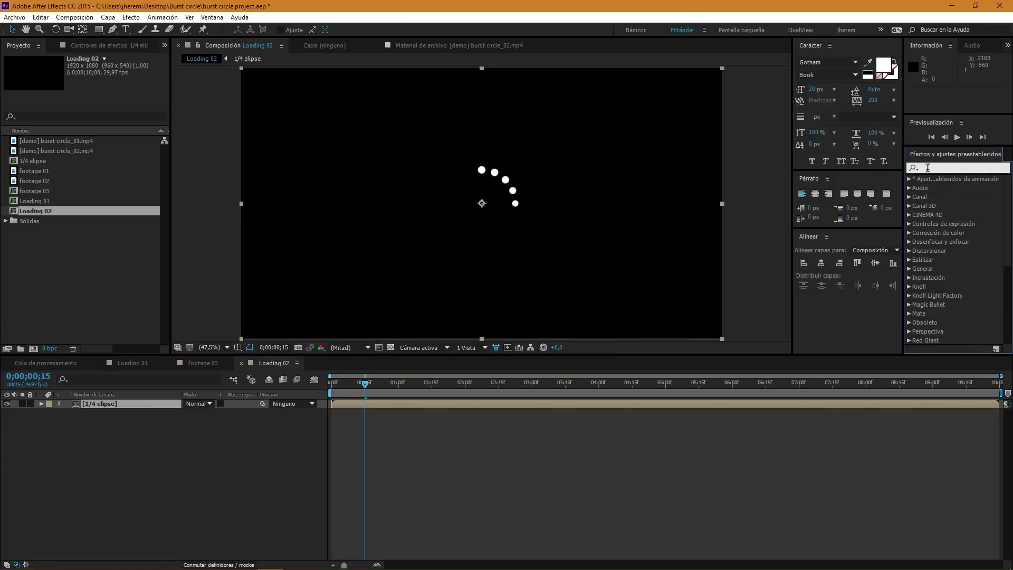
{"action": "type", "text": "espejo"}
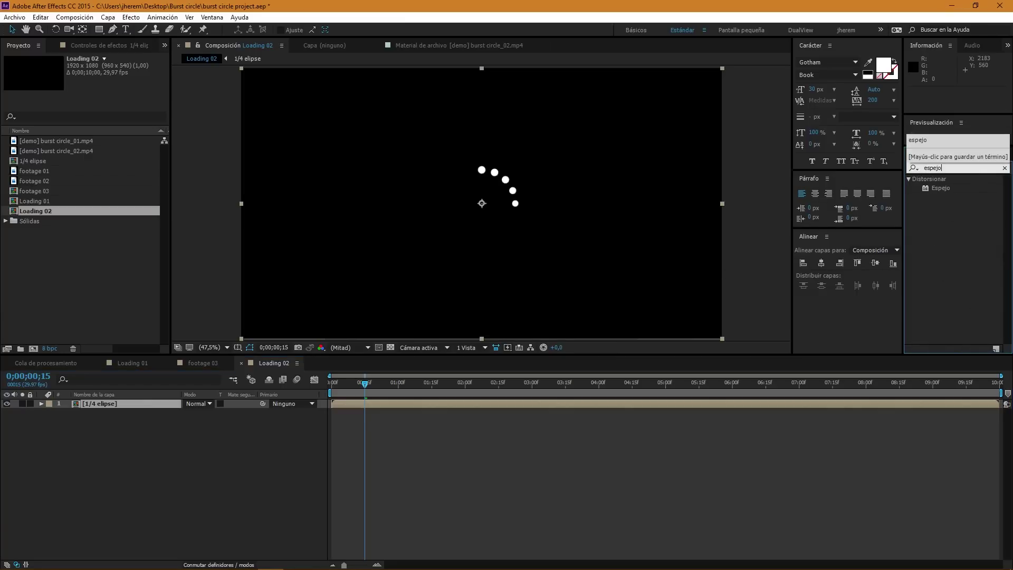
{"action": "left_click", "coordinate": [941, 188]}
{"action": "double_click", "coordinate": [926, 186]}
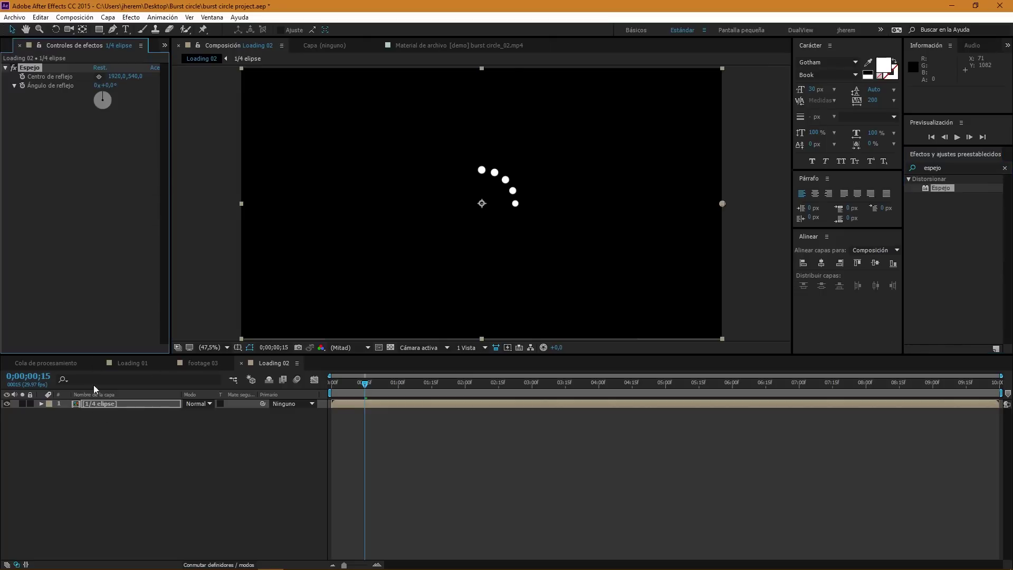
Set the Espejo reflection angle to 90° and duplicate the 1/4 elipse layer.
{"action": "left_click", "coordinate": [111, 87]}
{"action": "type", "text": "90"}
{"action": "key", "text": "Return"}
{"action": "left_click", "coordinate": [107, 405]}
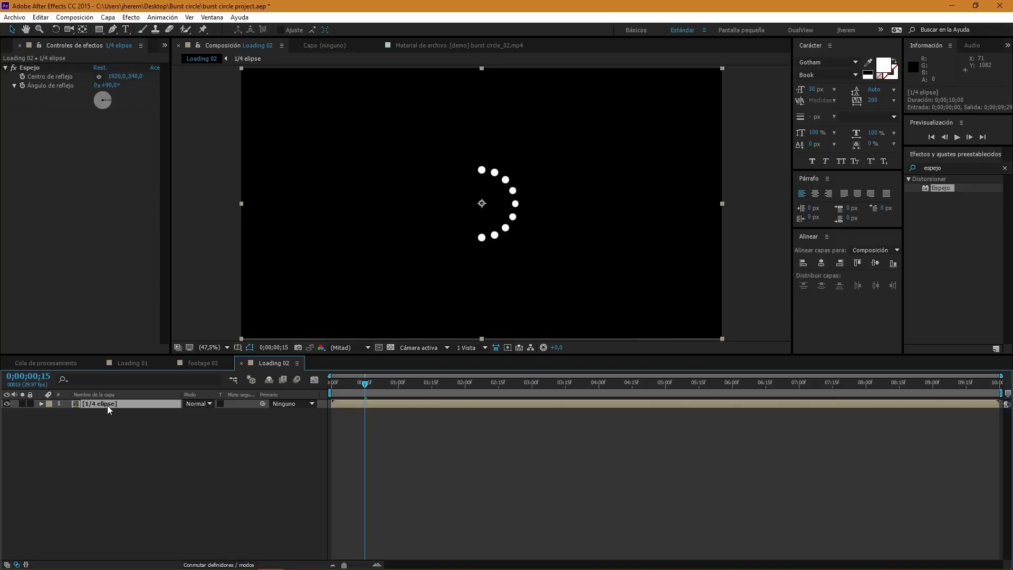
{"action": "key", "text": "ctrl+d"}
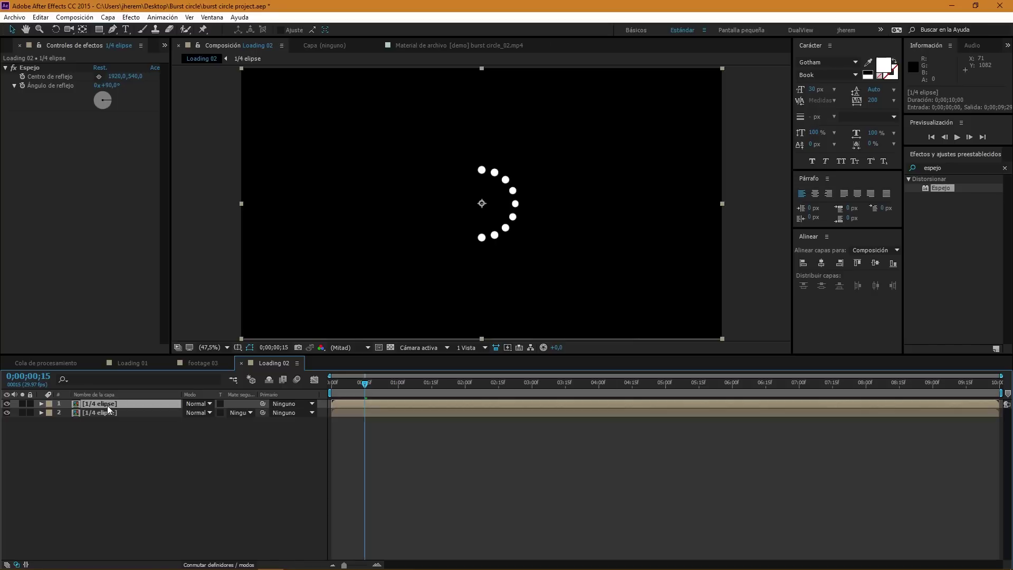
Set the top 1/4 elipse copy's scale to -100,100% to flip it horizontally.
{"action": "key", "text": "s"}
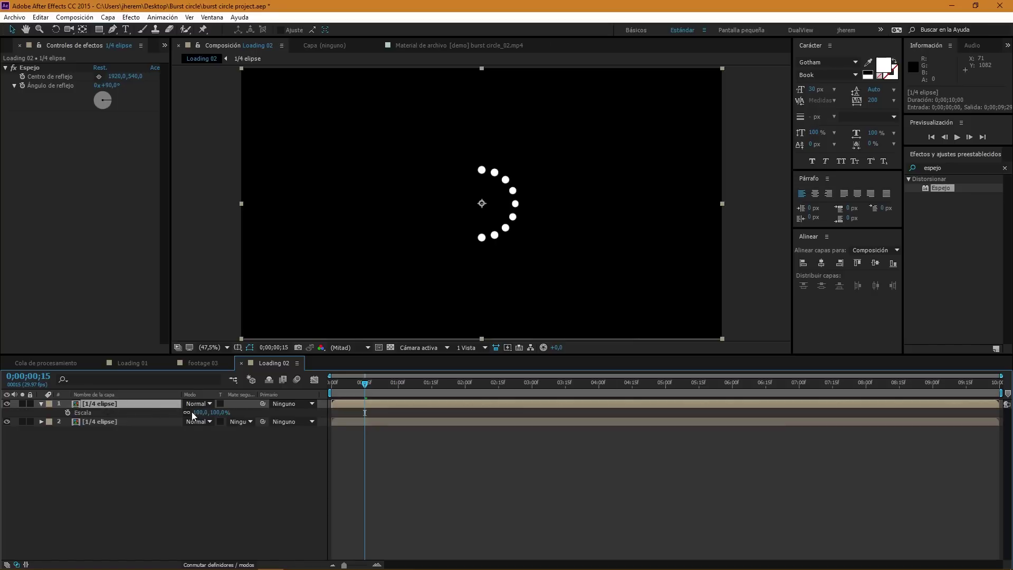
{"action": "left_click", "coordinate": [200, 412]}
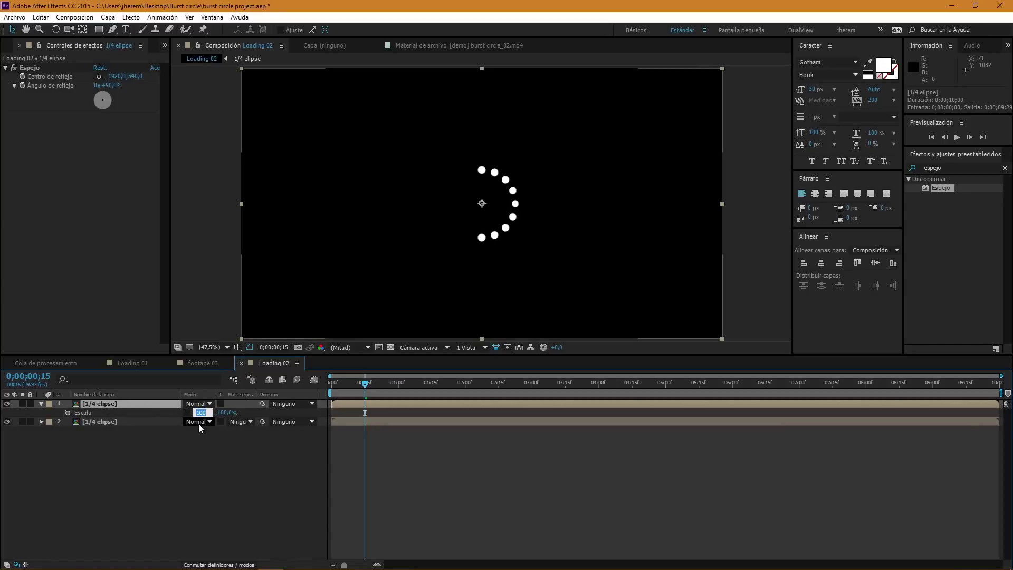
{"action": "type", "text": "-10"}
{"action": "key", "text": "Return"}
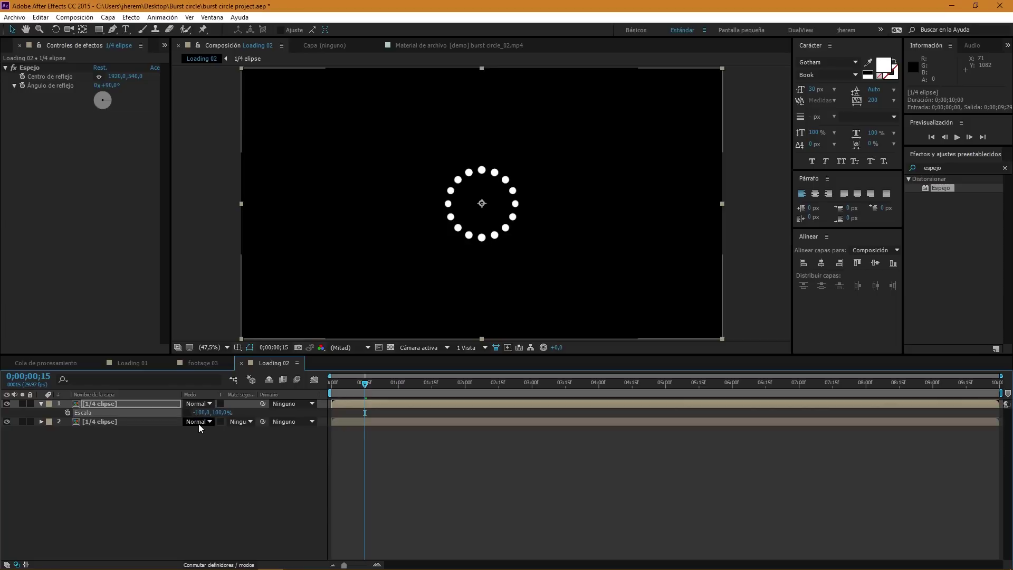
{"action": "left_click", "coordinate": [216, 457]}
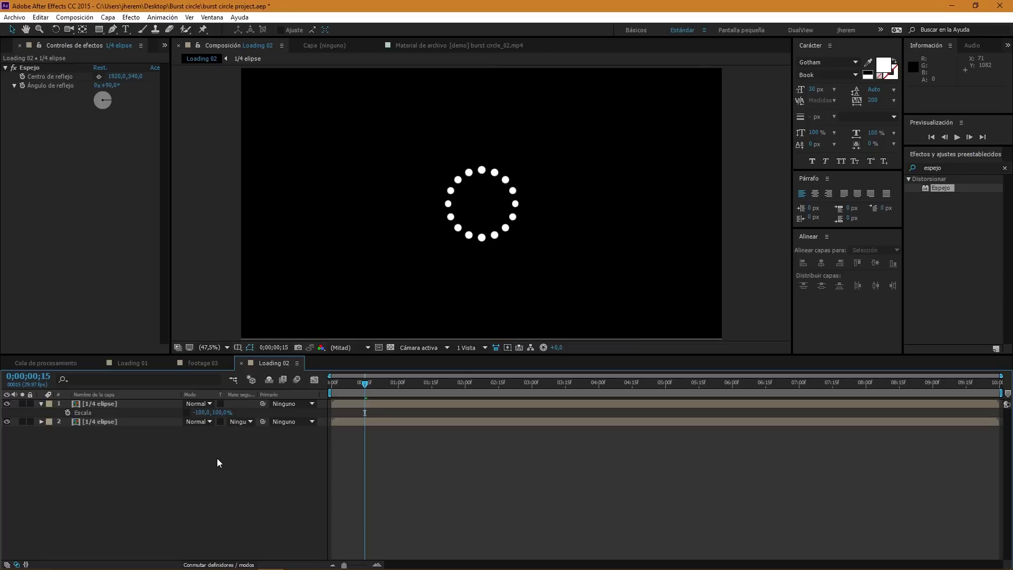
Preview the completed dot ring animation.
{"action": "key", "text": "space"}
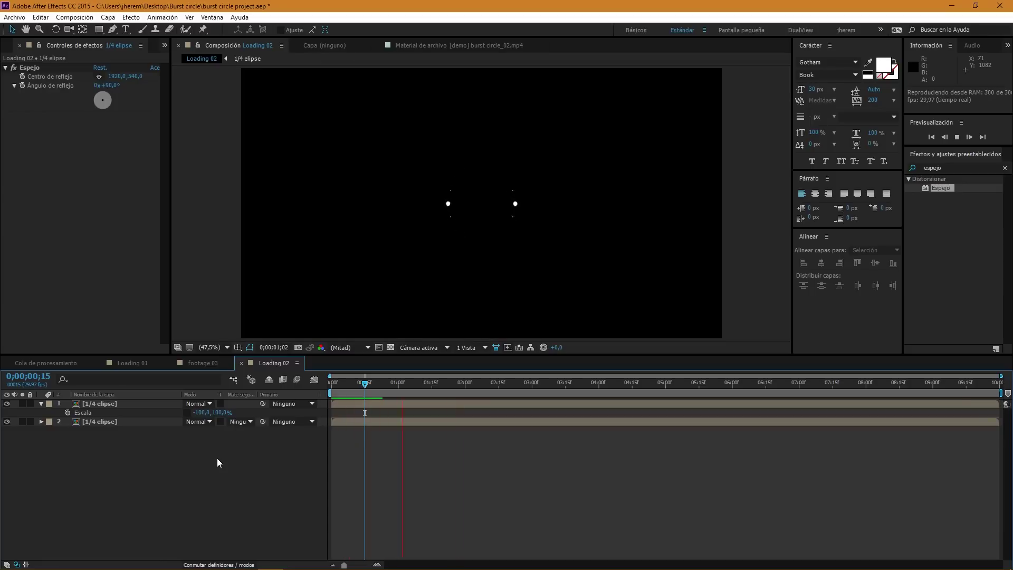
{"action": "key", "text": "space"}
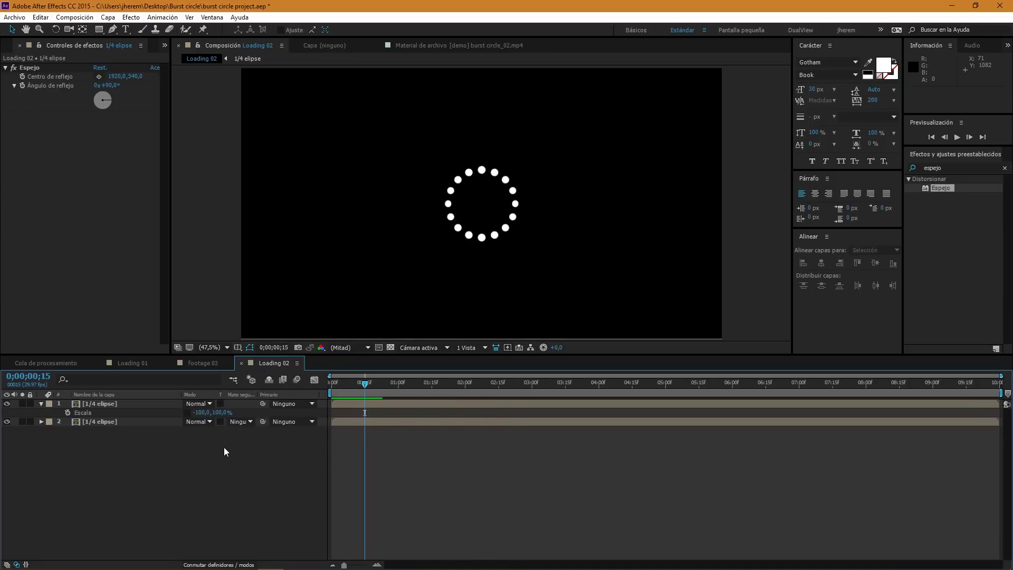
{"action": "left_click", "coordinate": [165, 44]}
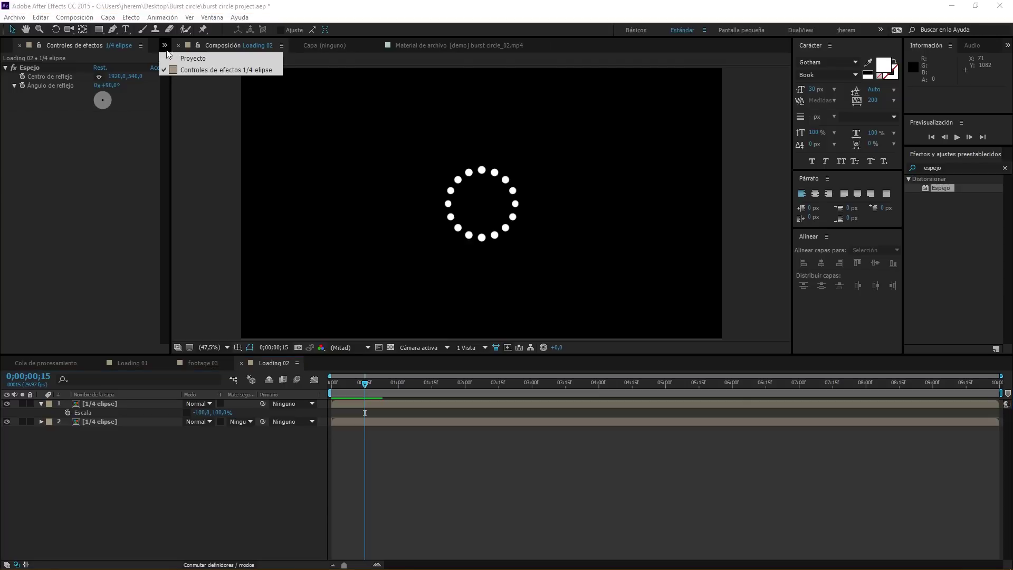
Create the footage 04 comp from footage 02 and layer the Loading 02 comp on top.
{"action": "left_click", "coordinate": [175, 58]}
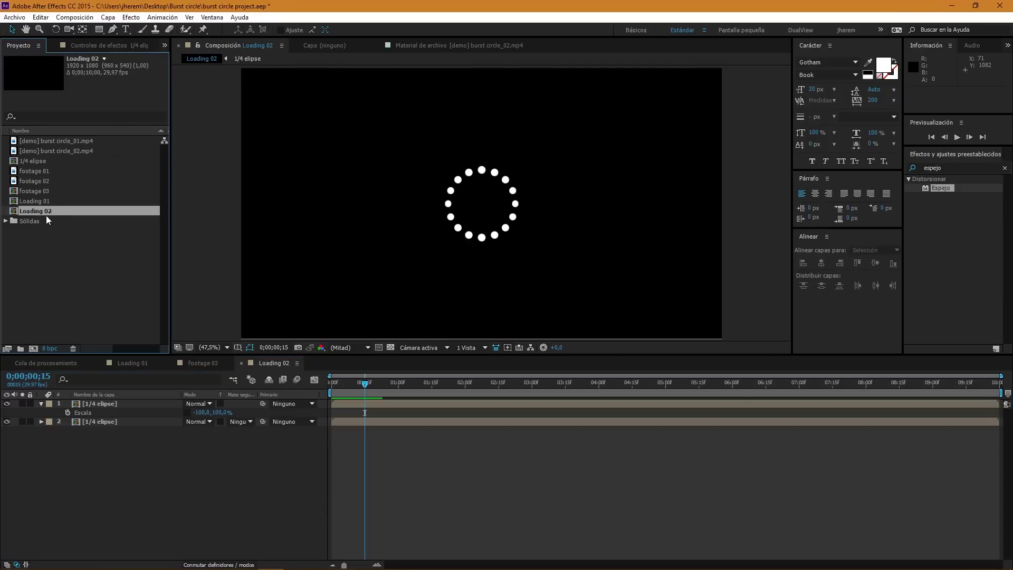
{"action": "left_click", "coordinate": [33, 182]}
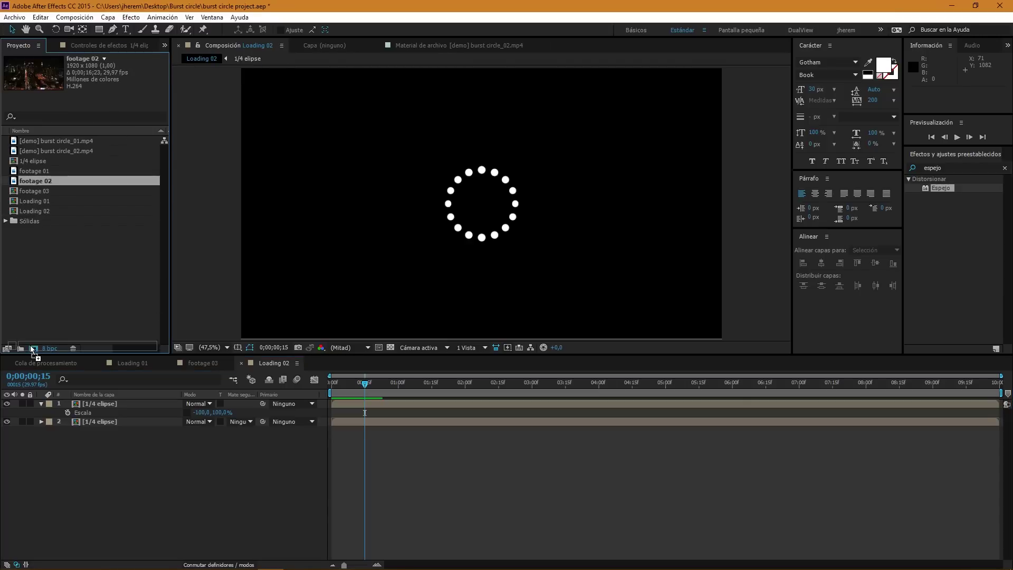
{"action": "left_click_drag", "start_coordinate": [32, 350], "coordinate": [33, 349]}
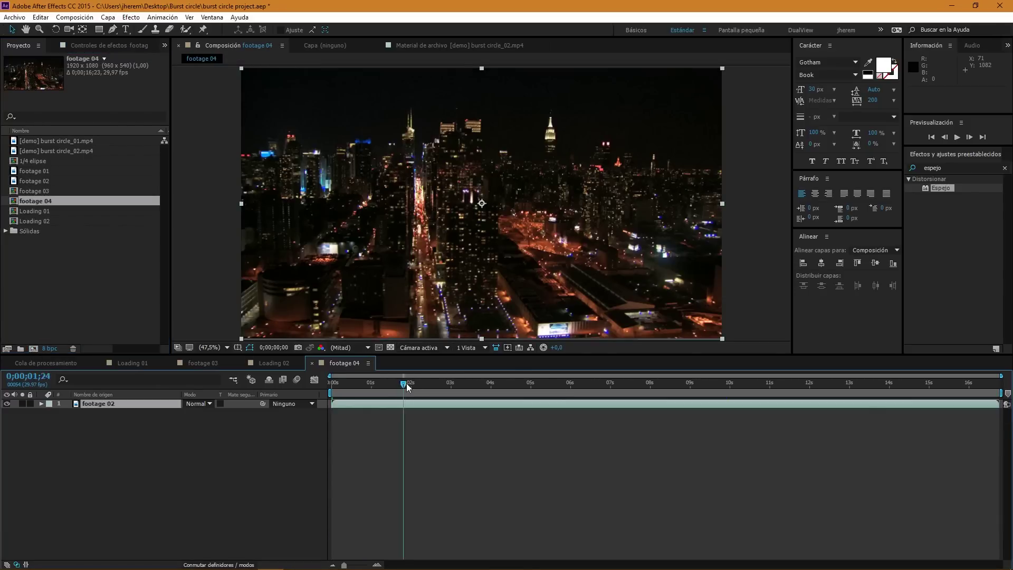
{"action": "left_click_drag", "start_coordinate": [405, 386], "coordinate": [424, 386]}
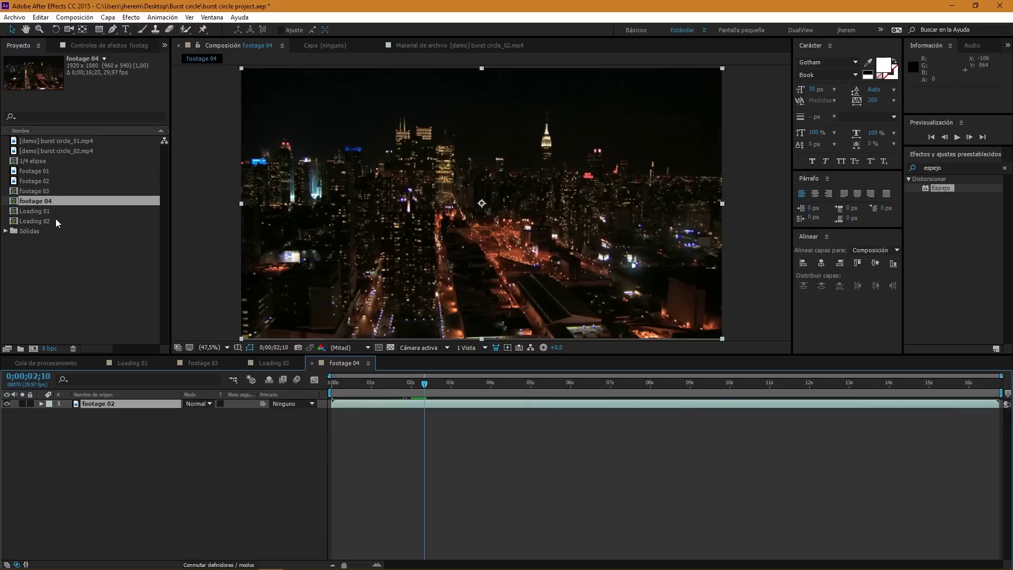
{"action": "left_click_drag", "start_coordinate": [42, 221], "coordinate": [63, 398]}
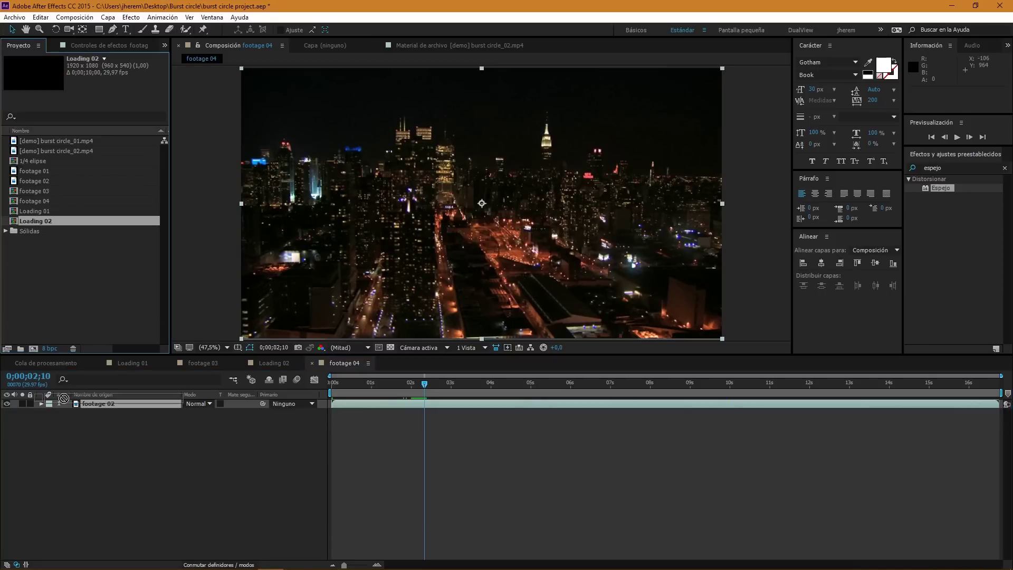
{"action": "left_click_drag", "start_coordinate": [63, 397], "coordinate": [69, 405]}
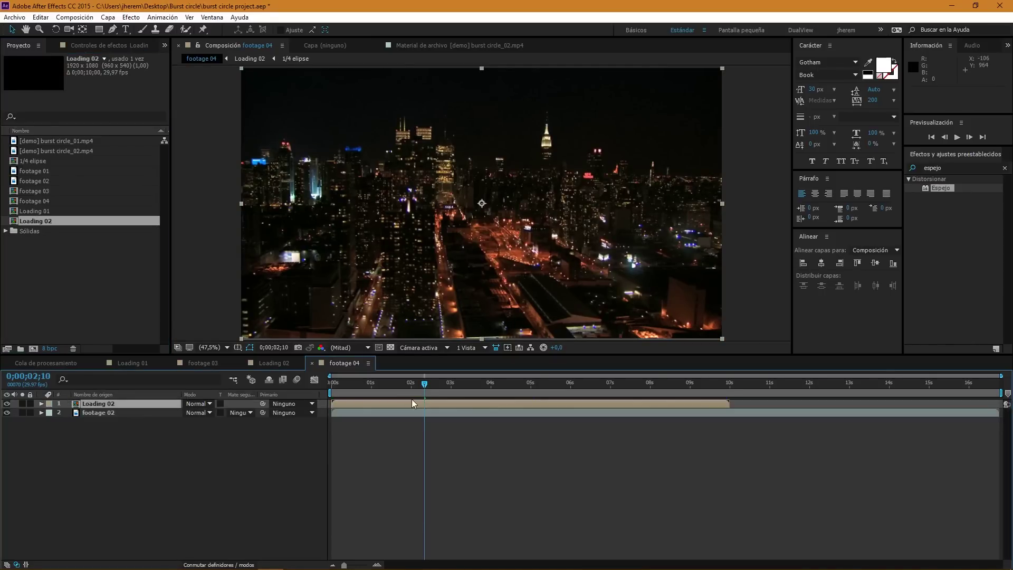
{"action": "mouse_move", "coordinate": [424, 385]}
{"action": "left_mouse_down"}
{"action": "mouse_move", "coordinate": [357, 388]}
{"action": "mouse_move", "coordinate": [368, 388]}
{"action": "left_mouse_up"}
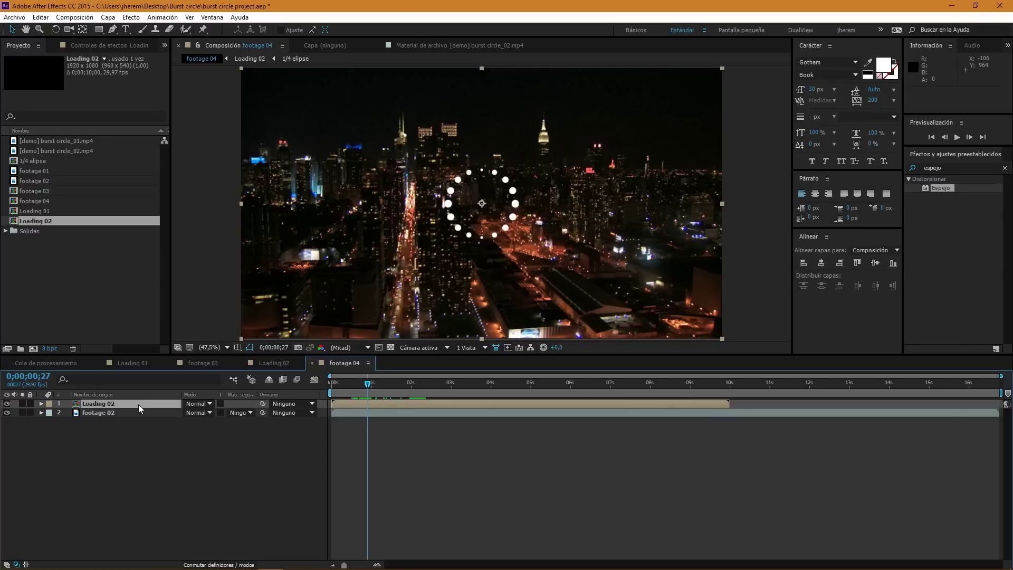
Add the expression time*15 to Loading 02's Rotation and preview the spinning ring.
{"action": "key", "text": "r"}
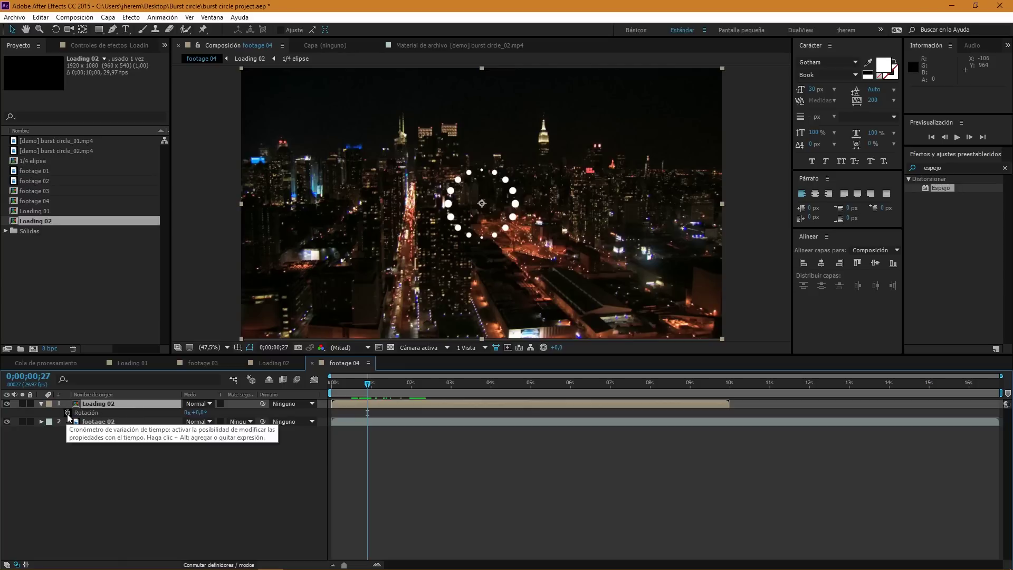
{"action": "left_click", "coordinate": [68, 413], "text": "alt"}
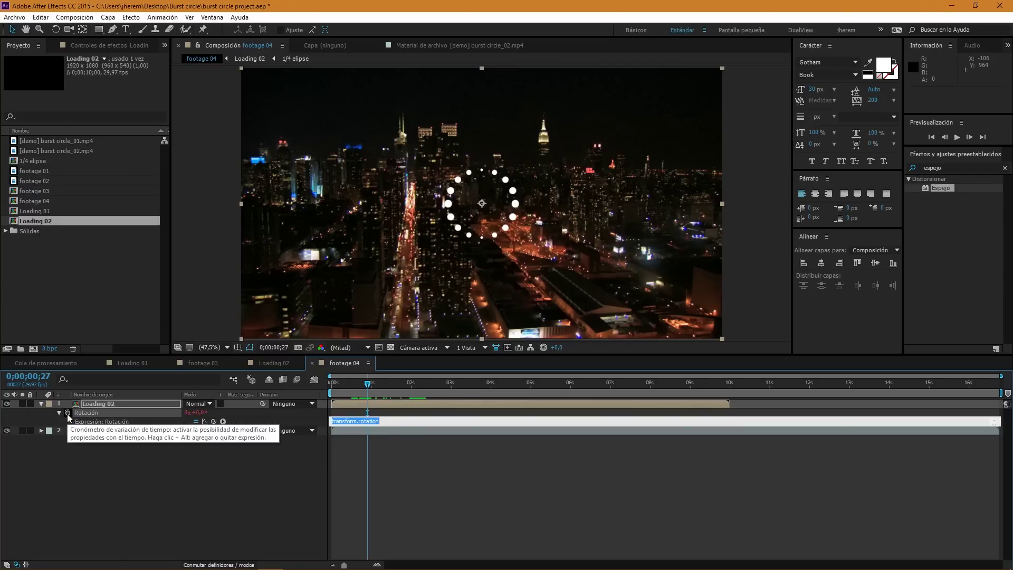
{"action": "type", "text": "t"}
{"action": "type", "text": "ime*15"}
{"action": "key", "text": "KP_Enter"}
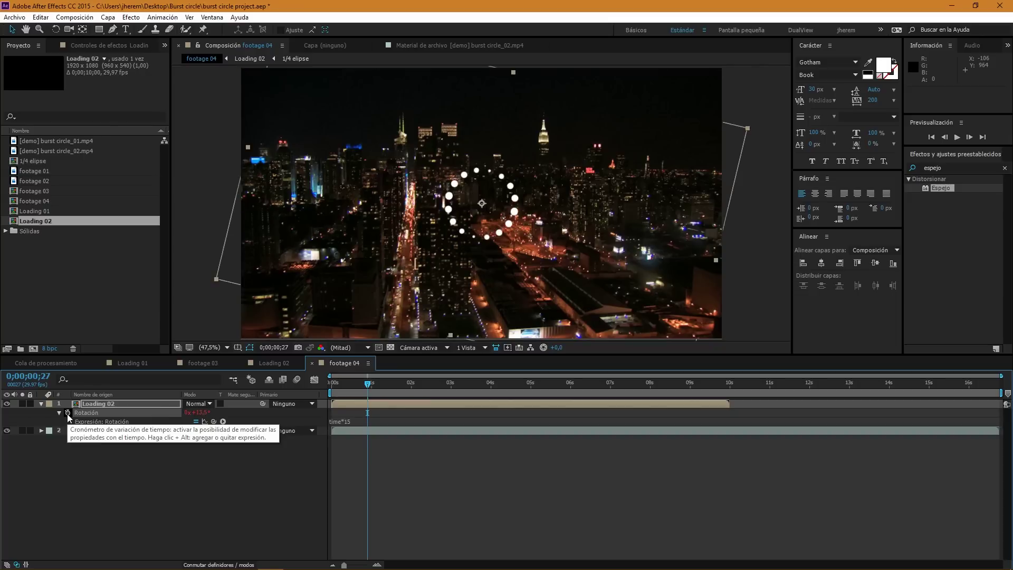
{"action": "left_click", "coordinate": [106, 469]}
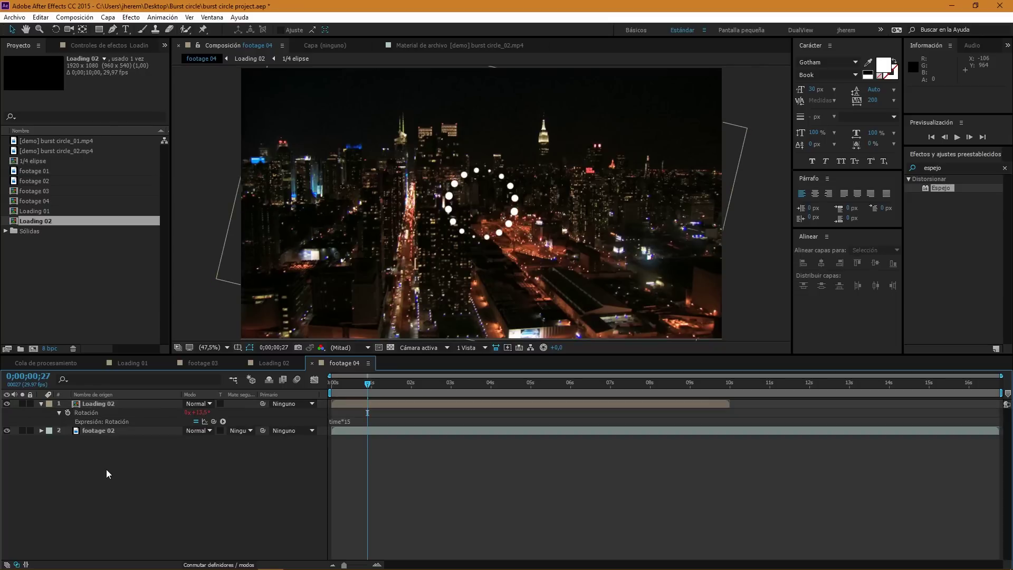
{"action": "key", "text": "space"}
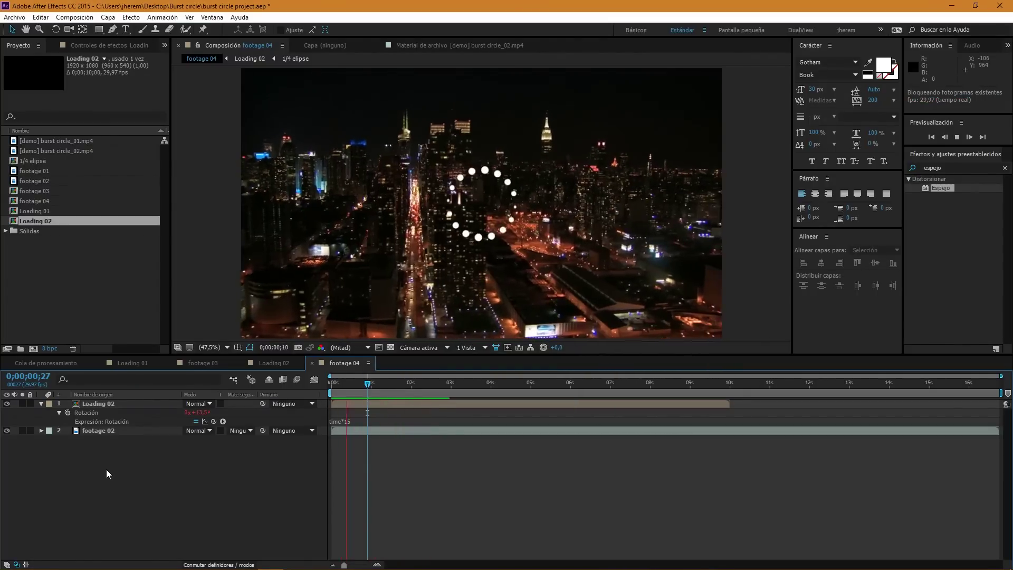
{"action": "right_click", "coordinate": [97, 403]}
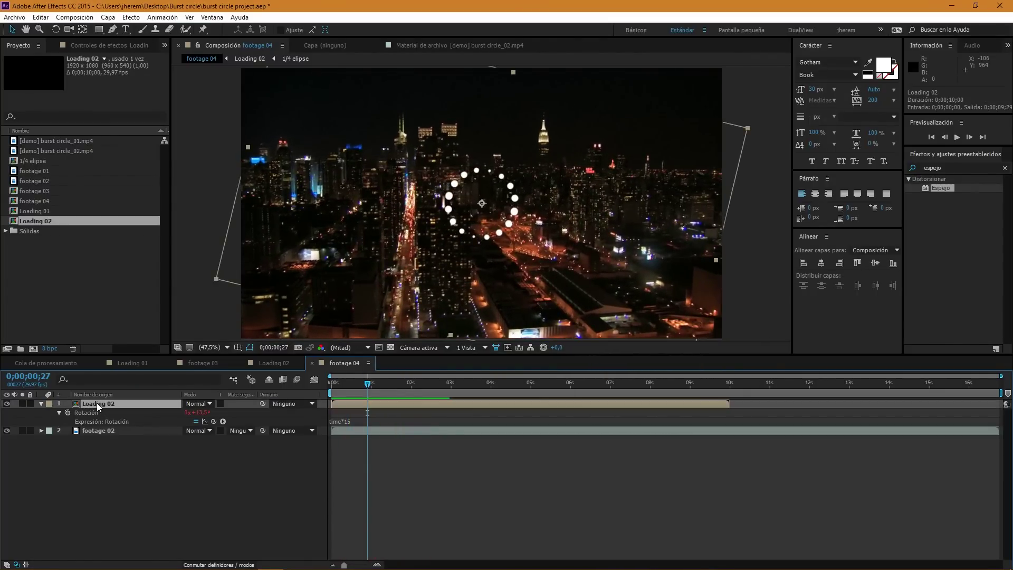
Enable time remapping on Loading 02, keyframe 0;00;01;08, and delete the 10-second keyframe.
{"action": "mouse_move", "coordinate": [216, 216]}
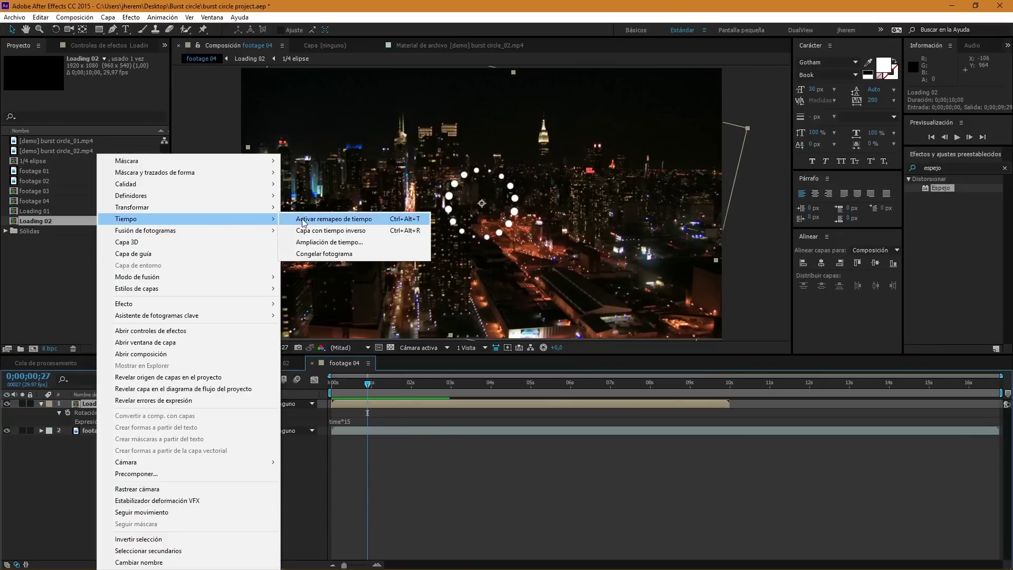
{"action": "left_click", "coordinate": [327, 219]}
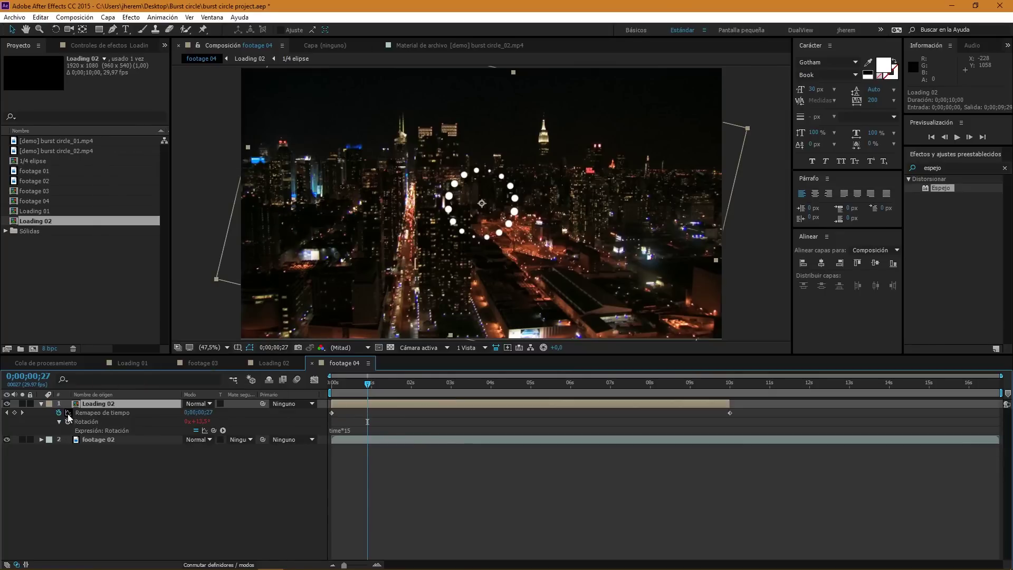
{"action": "left_click_drag", "start_coordinate": [367, 384], "coordinate": [383, 389]}
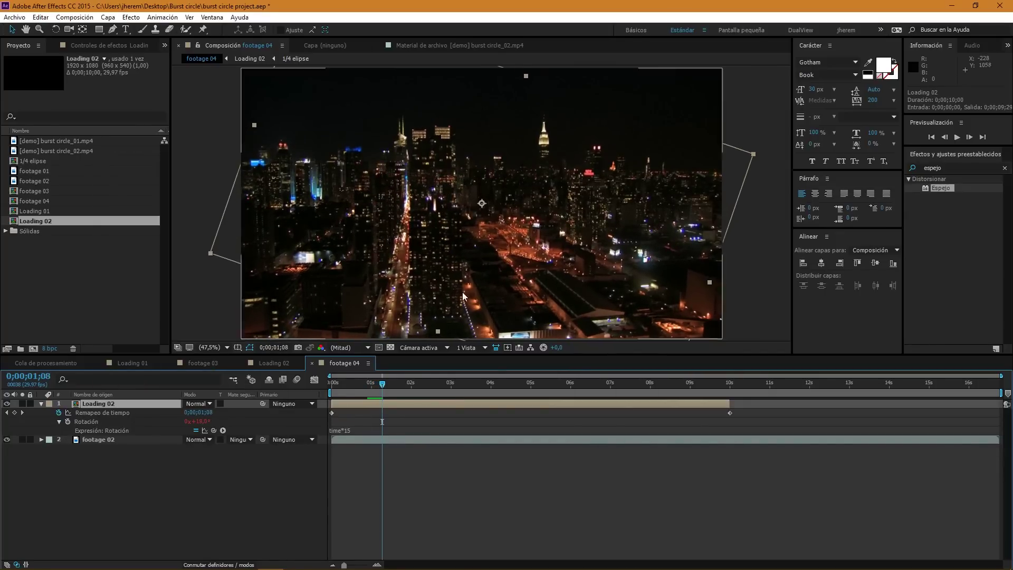
{"action": "left_click", "coordinate": [15, 413]}
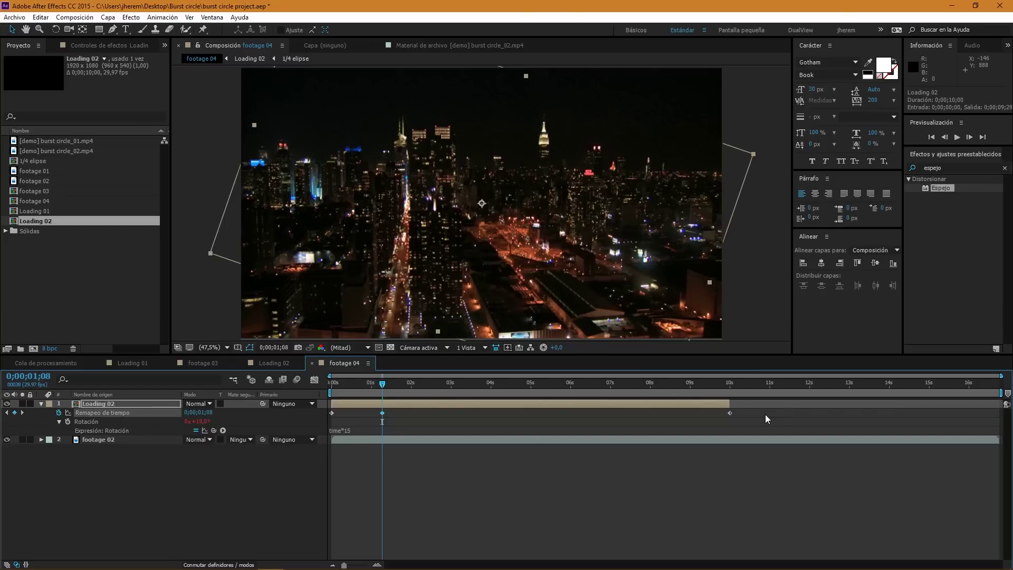
{"action": "left_click", "coordinate": [730, 413]}
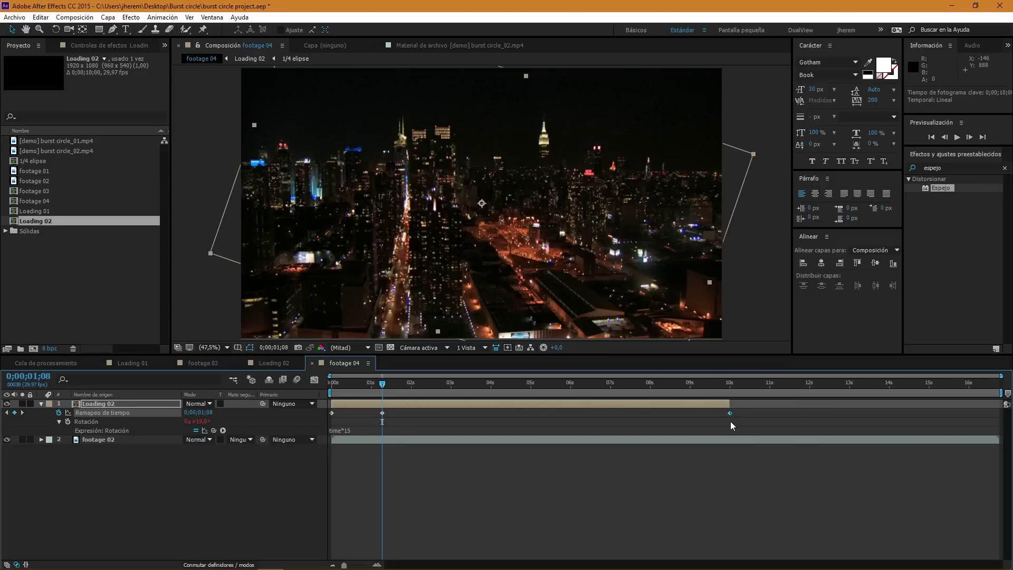
{"action": "key", "text": "Delete"}
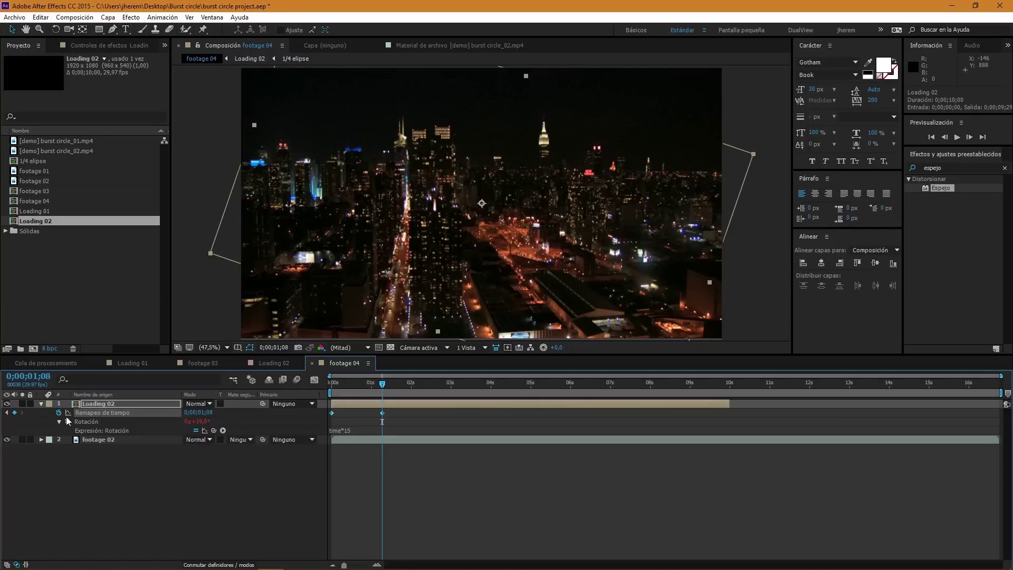
{"action": "left_click", "coordinate": [58, 415], "text": "alt"}
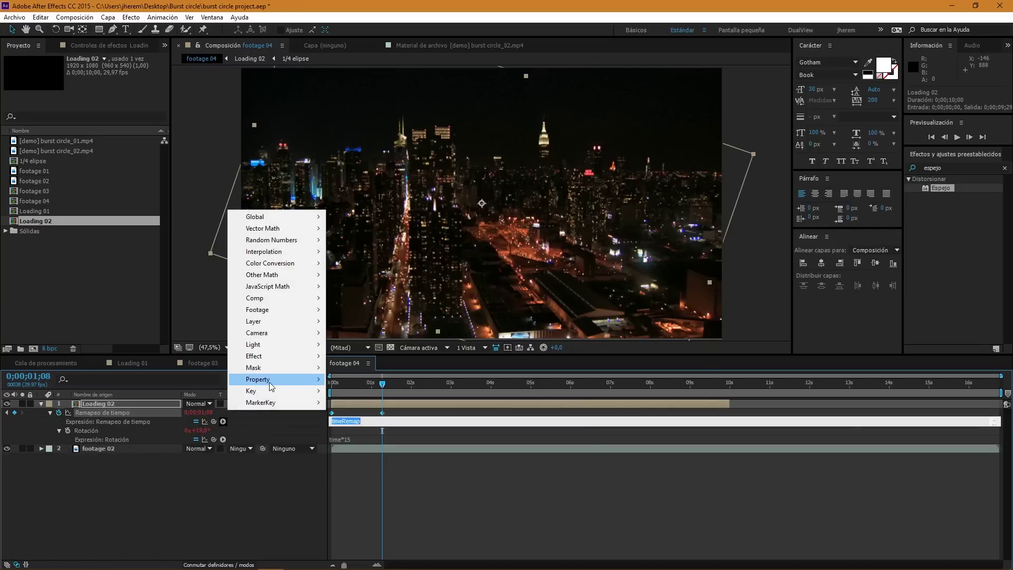
Add a loopOut(type = "cycle") expression to Loading 02's Time Remap and preview the loop.
{"action": "mouse_move", "coordinate": [271, 381]}
{"action": "left_click", "coordinate": [379, 254]}
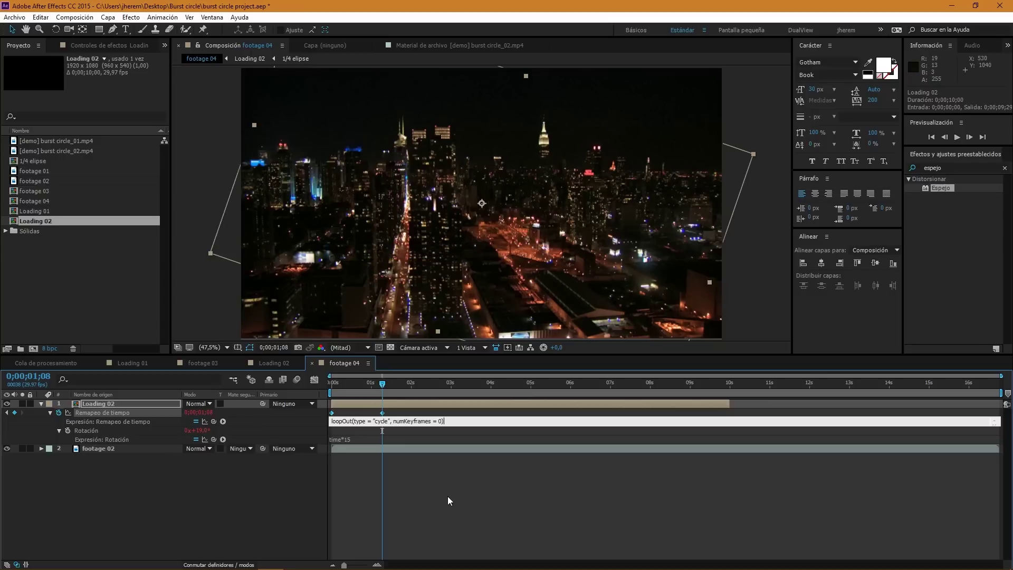
{"action": "left_click", "coordinate": [448, 495]}
{"action": "key", "text": "space"}
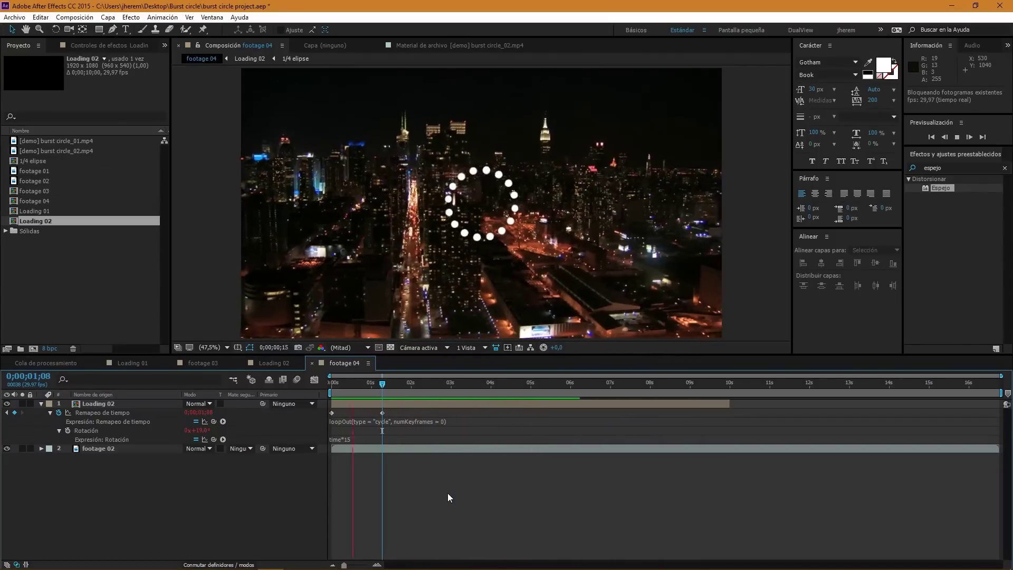
{"action": "key", "text": "space"}
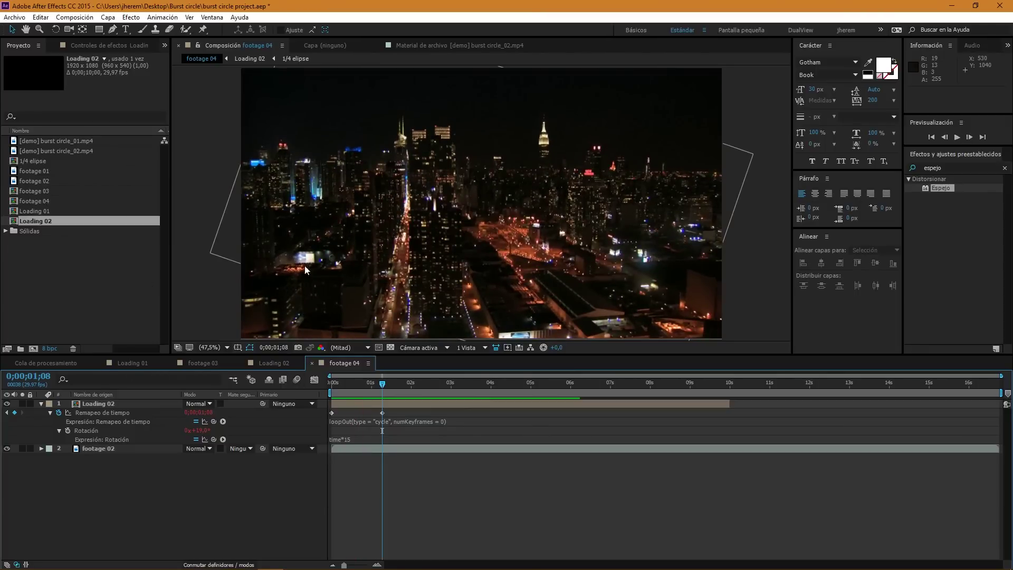
{"action": "left_click", "coordinate": [433, 47]}
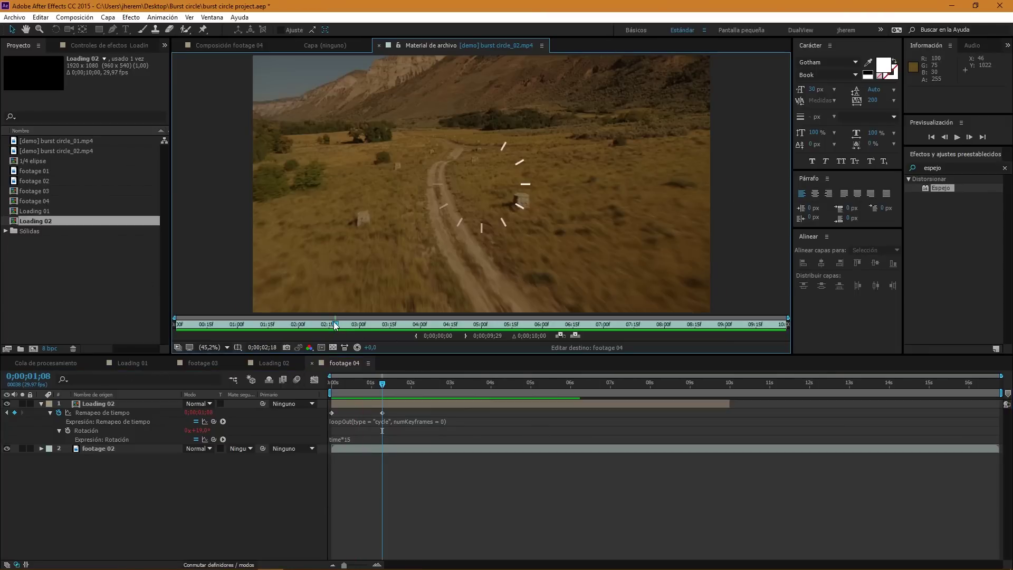
Scrub through the burst circle_02.mp4 desert clip to review its dash spinner frames.
{"action": "left_click_drag", "start_coordinate": [301, 330], "coordinate": [257, 330]}
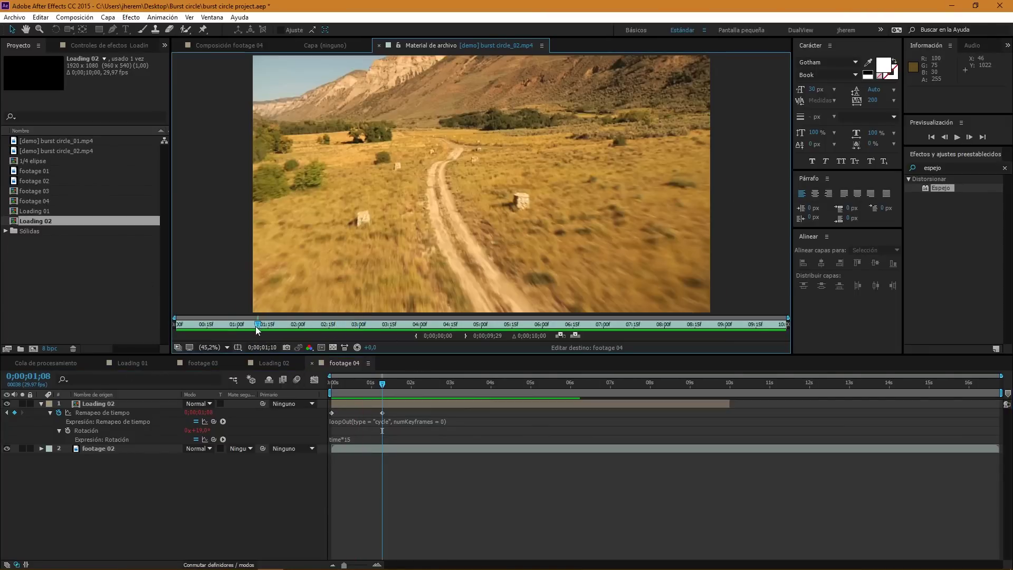
{"action": "left_click_drag", "start_coordinate": [287, 330], "coordinate": [367, 328]}
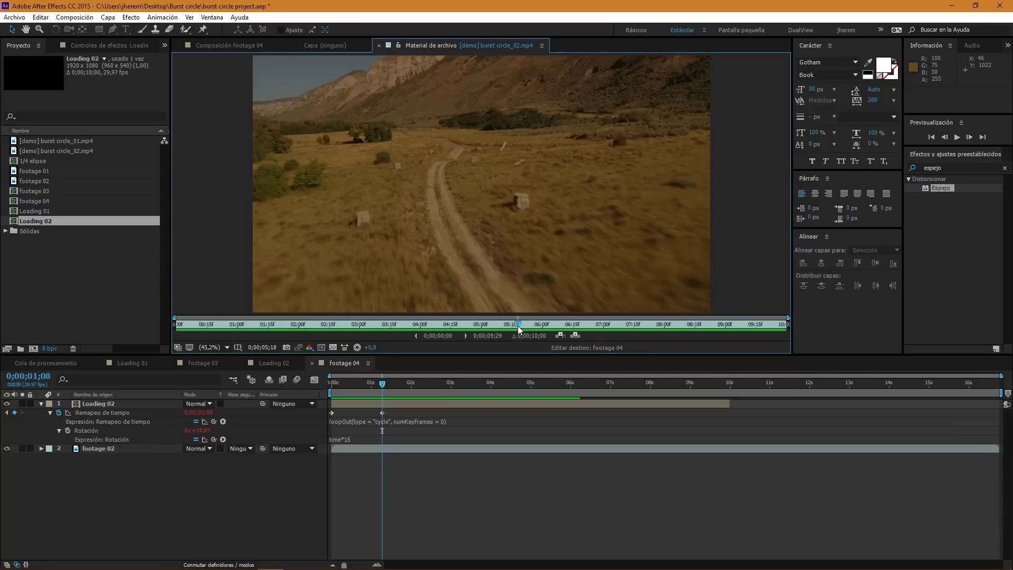
{"action": "left_click_drag", "start_coordinate": [575, 330], "coordinate": [342, 336]}
{"action": "left_click_drag", "start_coordinate": [271, 335], "coordinate": [316, 338]}
{"action": "left_click", "coordinate": [374, 448]}
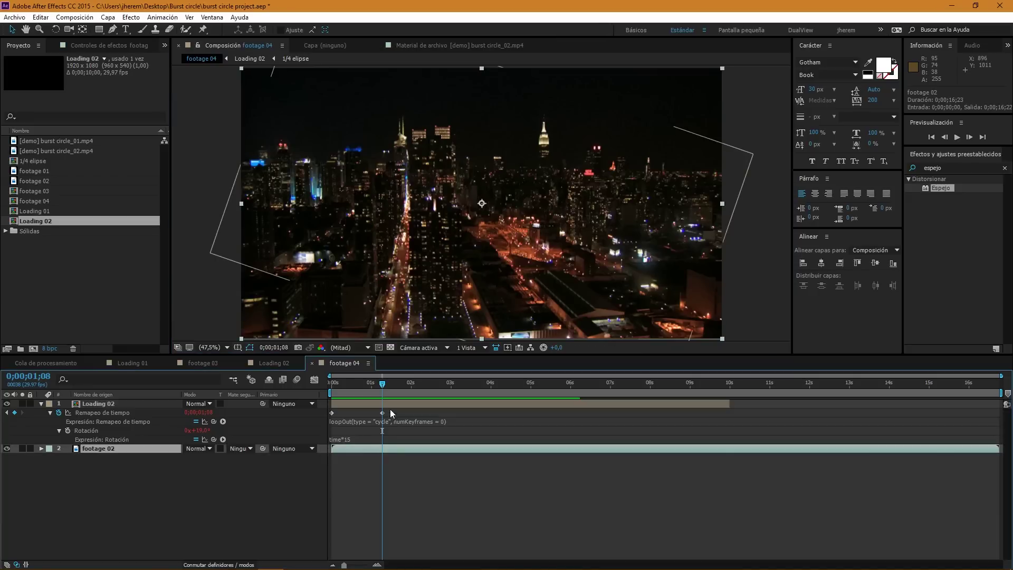
Enable time remapping on footage 02 and copy a keyframe set at 3 seconds.
{"action": "left_click_drag", "start_coordinate": [410, 382], "coordinate": [453, 386]}
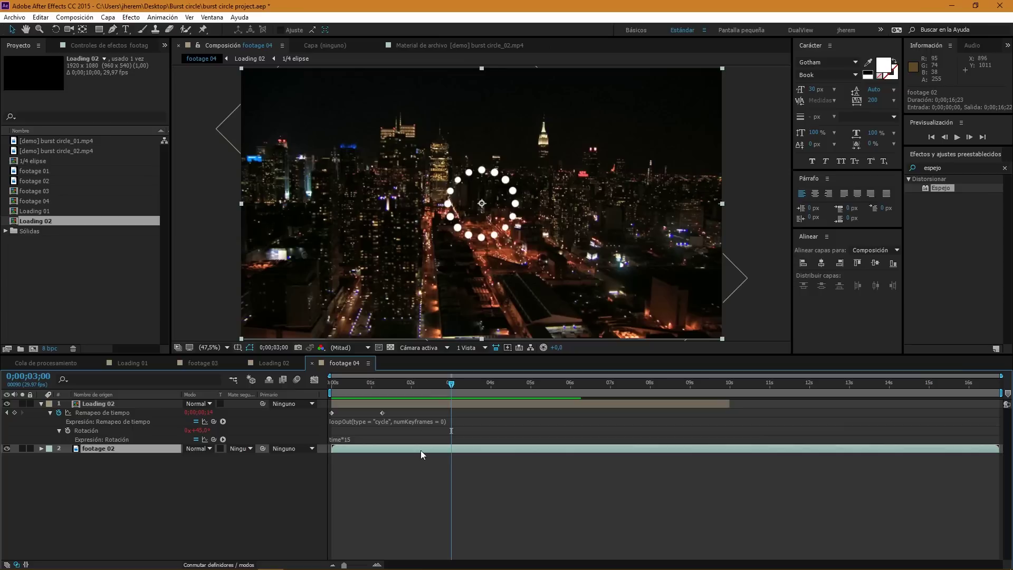
{"action": "right_click", "coordinate": [353, 448]}
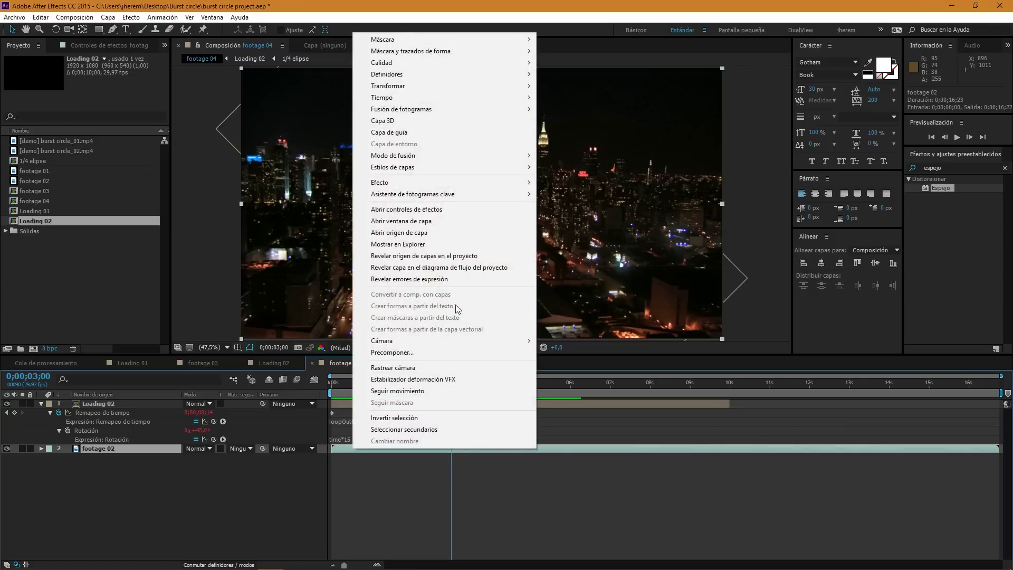
{"action": "mouse_move", "coordinate": [464, 97]}
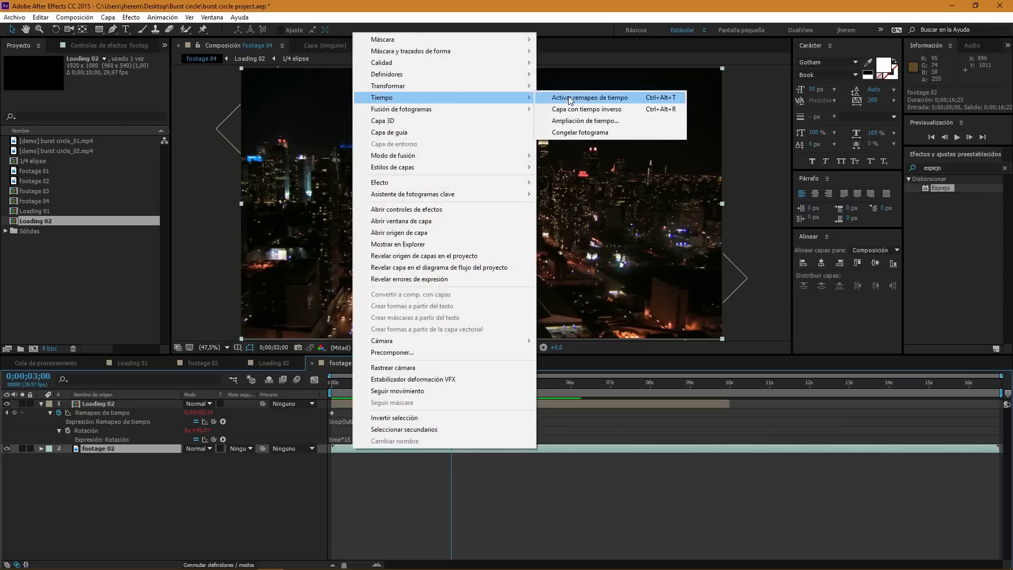
{"action": "left_click", "coordinate": [570, 98]}
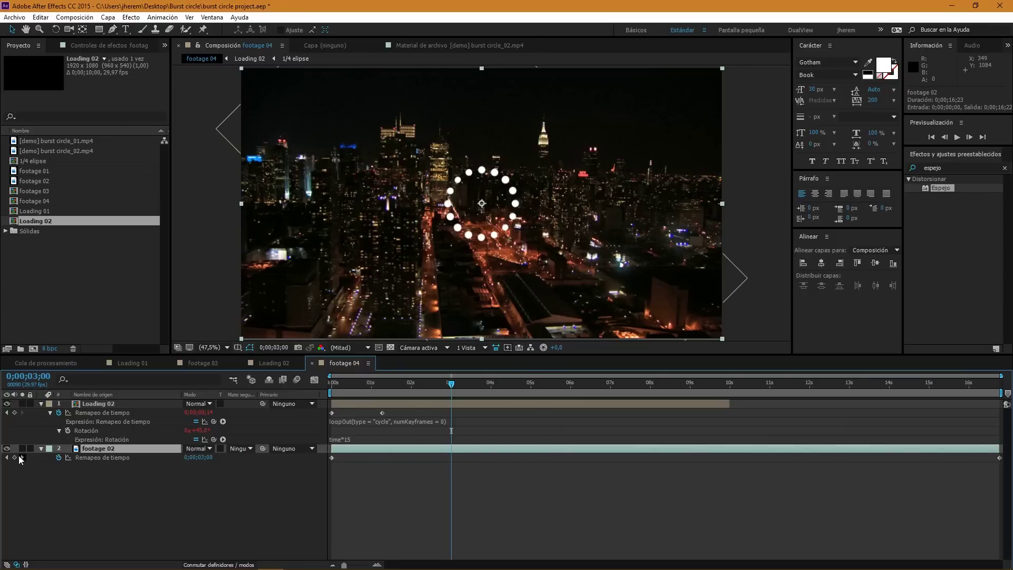
{"action": "left_click", "coordinate": [15, 457]}
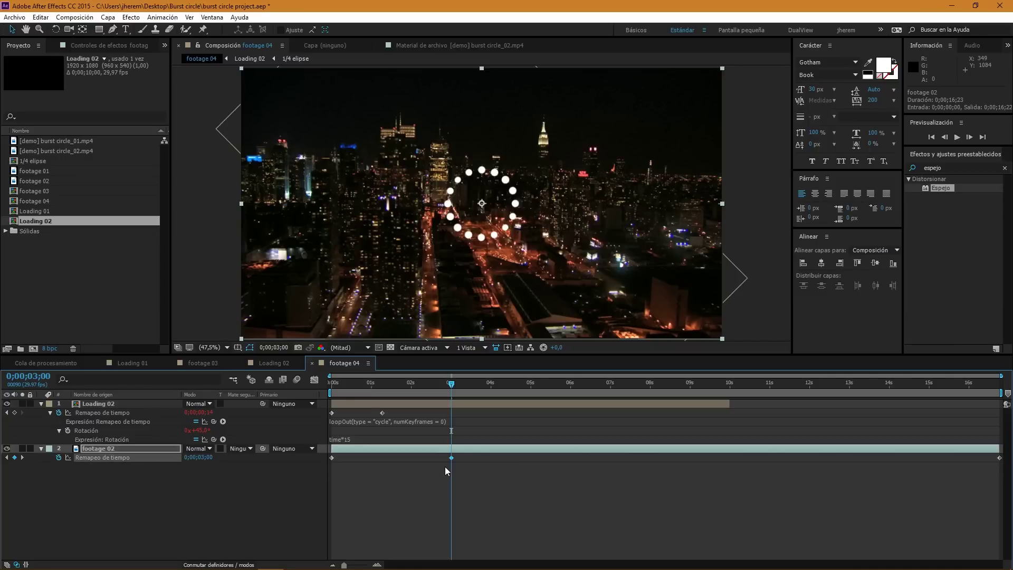
{"action": "key", "text": "ctrl+c"}
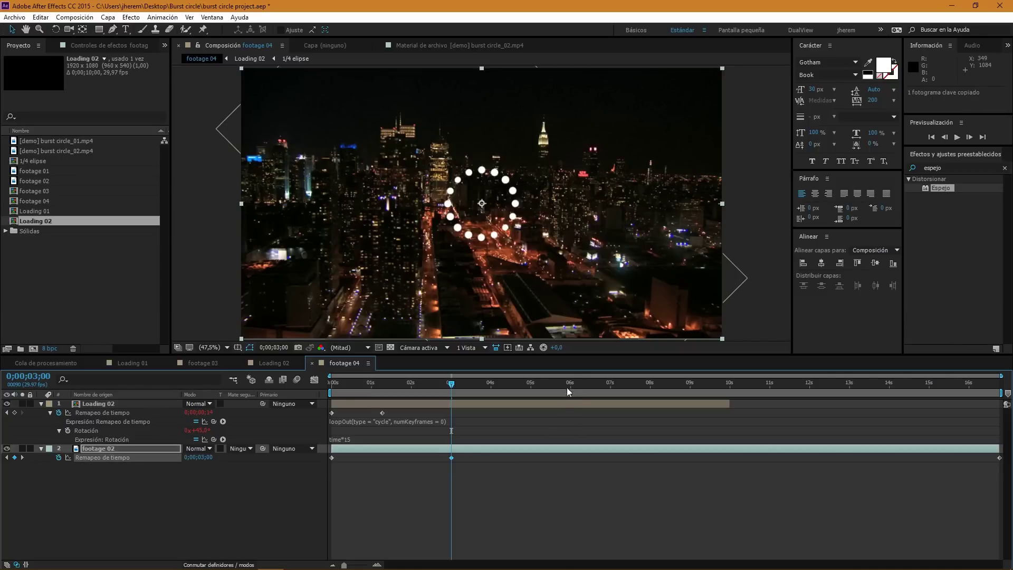
Paste the 3-second frame as a keyframe at 6 seconds and preview the freeze.
{"action": "left_click", "coordinate": [570, 383]}
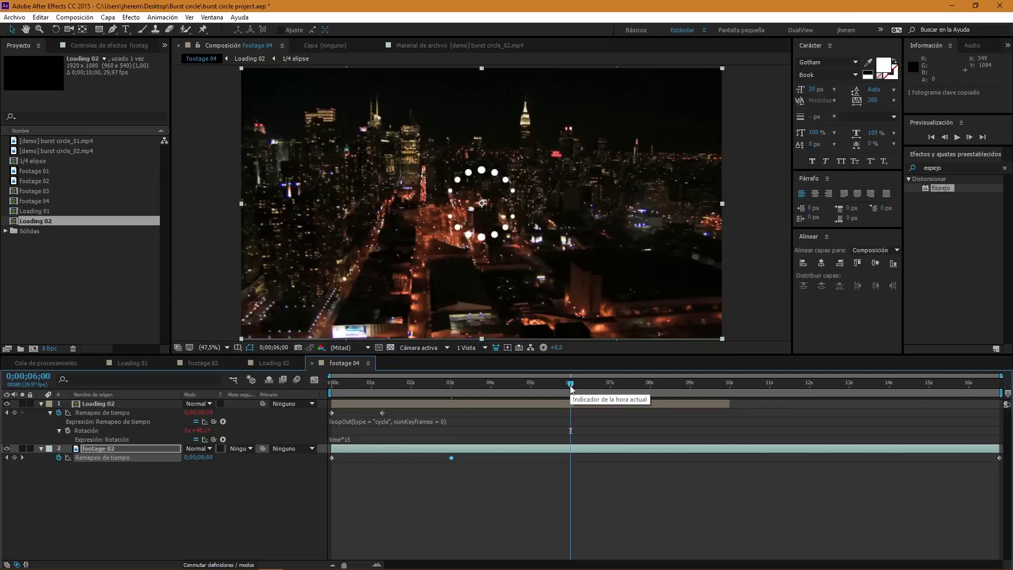
{"action": "key", "text": "ctrl+v"}
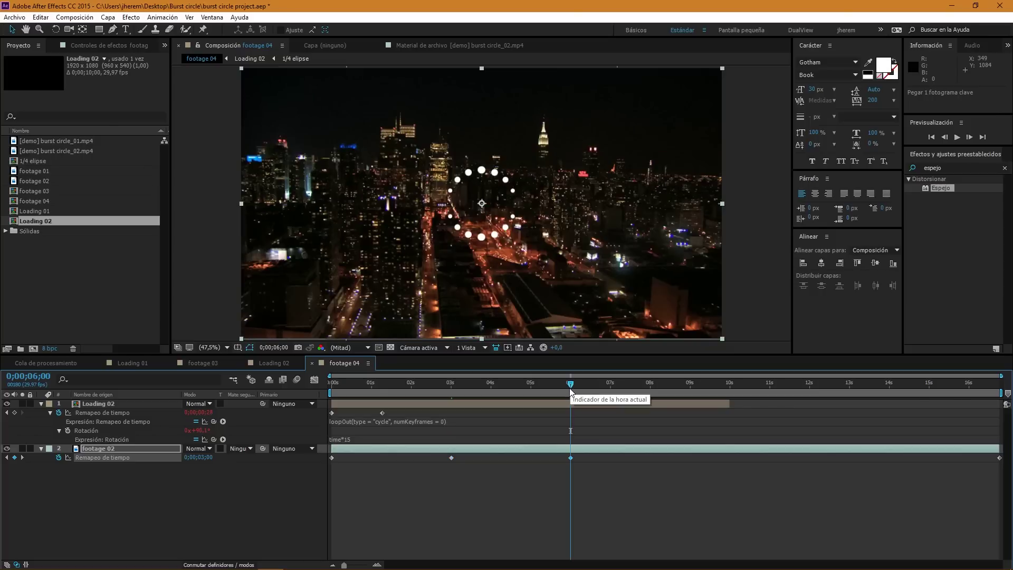
{"action": "left_click", "coordinate": [370, 384]}
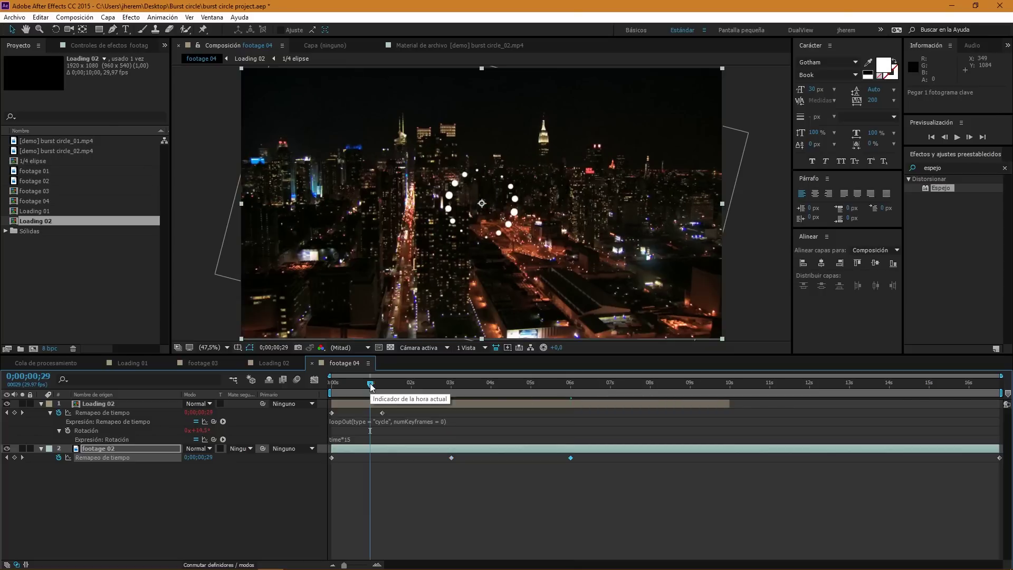
{"action": "key", "text": "space"}
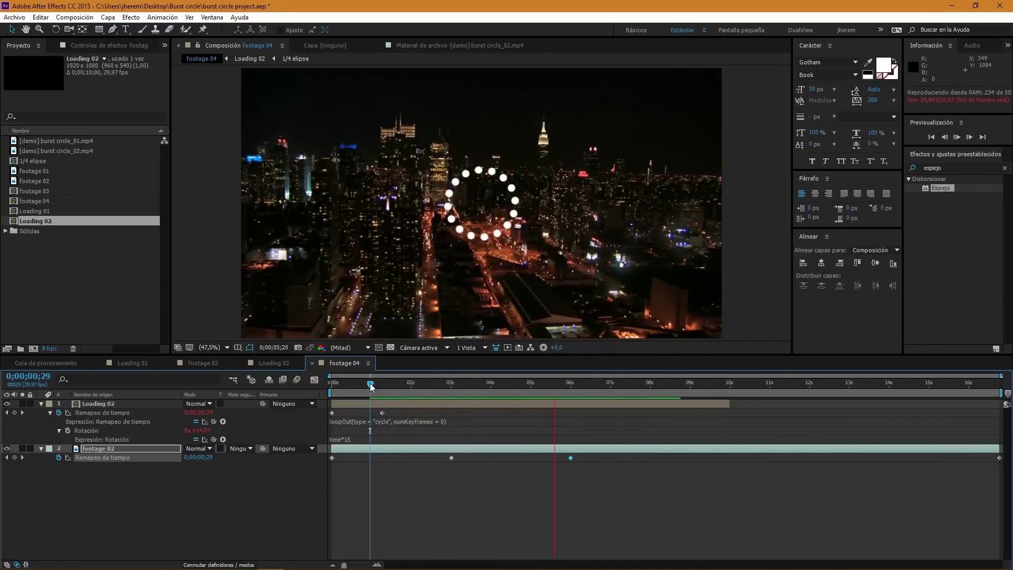
{"action": "key", "text": "space"}
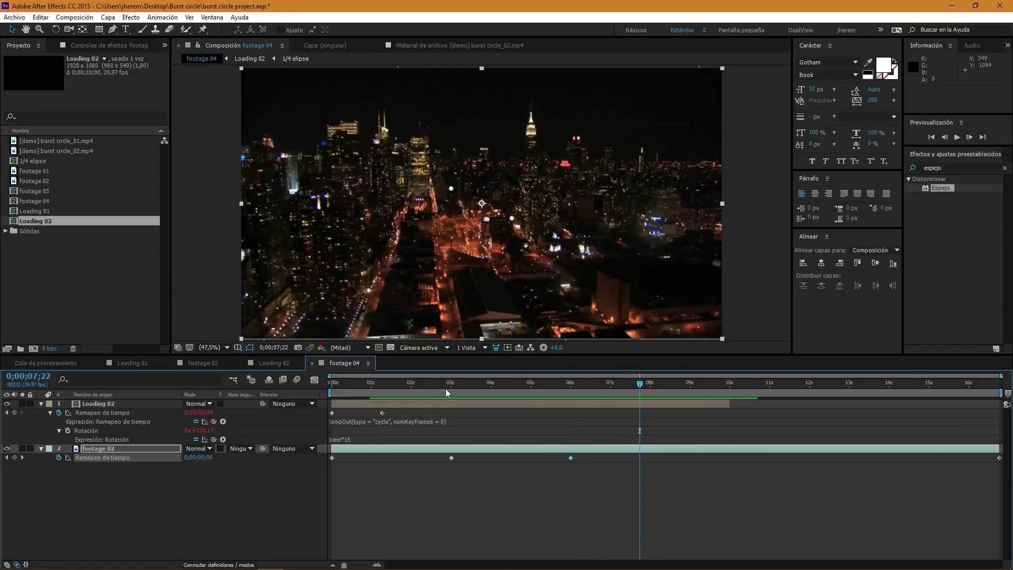
{"action": "left_click", "coordinate": [452, 386]}
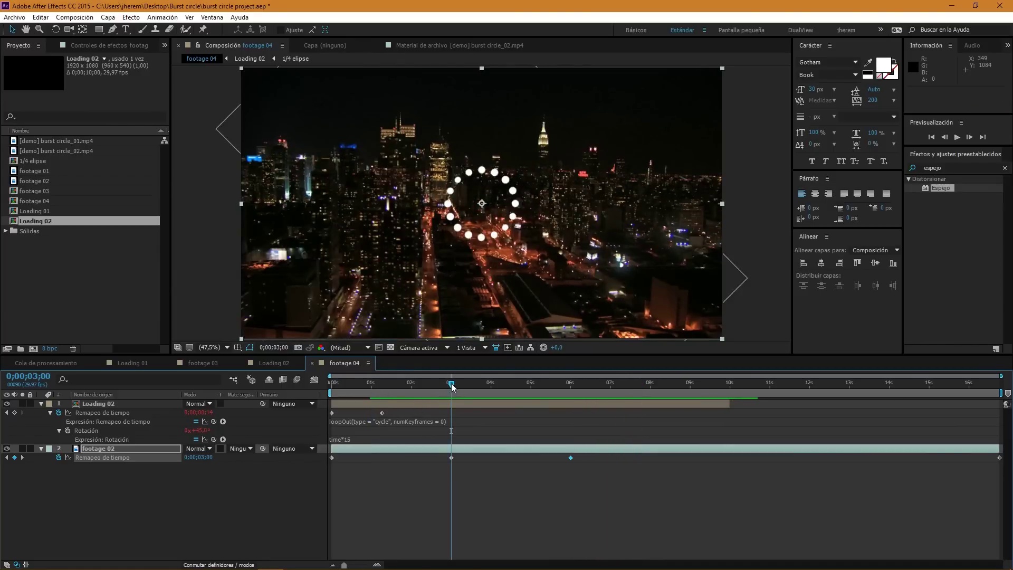
Keyframe footage 02 opacity at 100% at 3;00, then 50% at 3;10 and 5;19.
{"action": "left_click", "coordinate": [110, 449]}
{"action": "key", "text": "shift+t"}
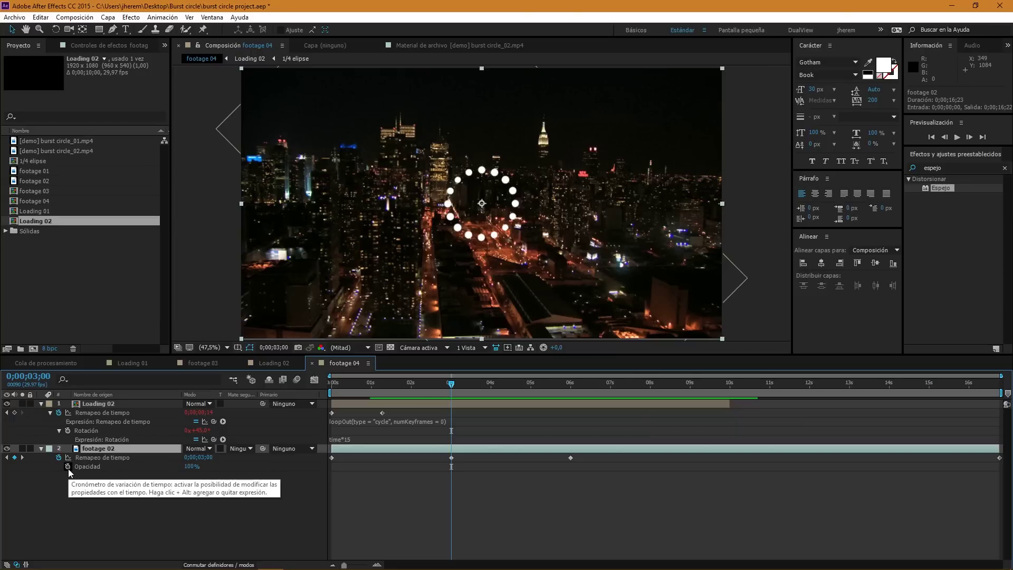
{"action": "left_click", "coordinate": [68, 466]}
{"action": "left_click_drag", "start_coordinate": [458, 386], "coordinate": [463, 386]}
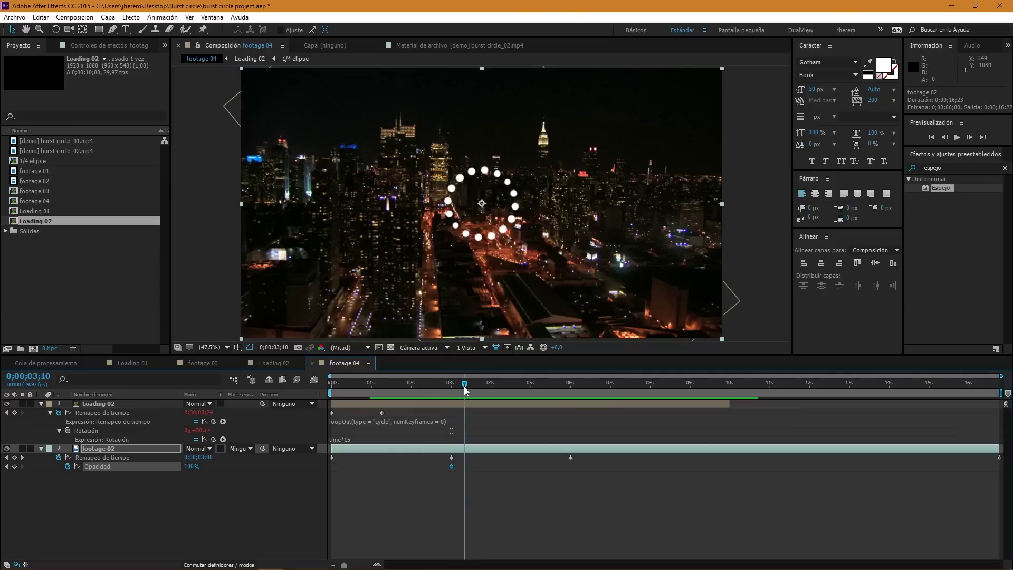
{"action": "left_click", "coordinate": [191, 466]}
{"action": "type", "text": "50"}
{"action": "key", "text": "Return"}
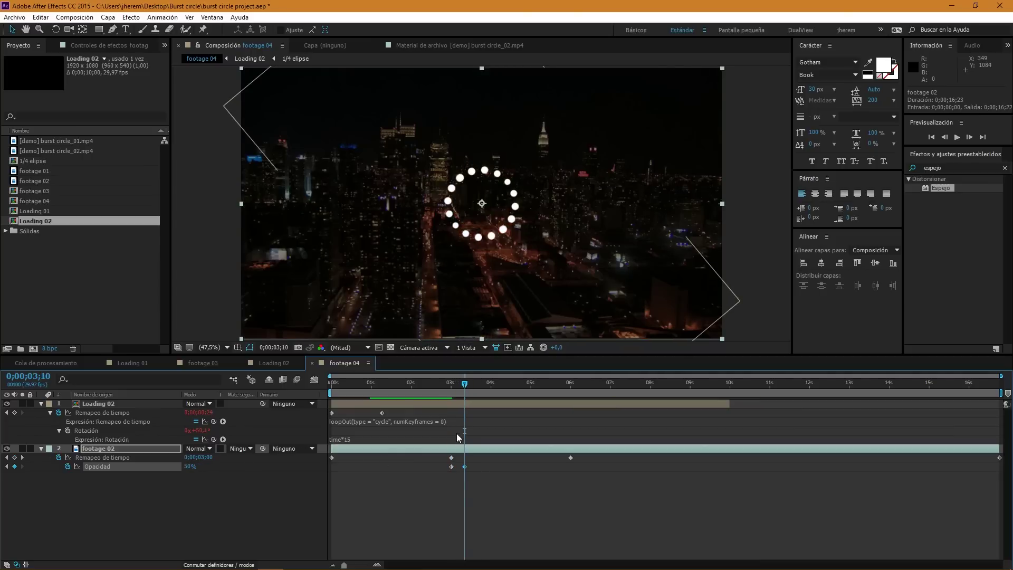
{"action": "left_click_drag", "start_coordinate": [550, 384], "coordinate": [556, 386]}
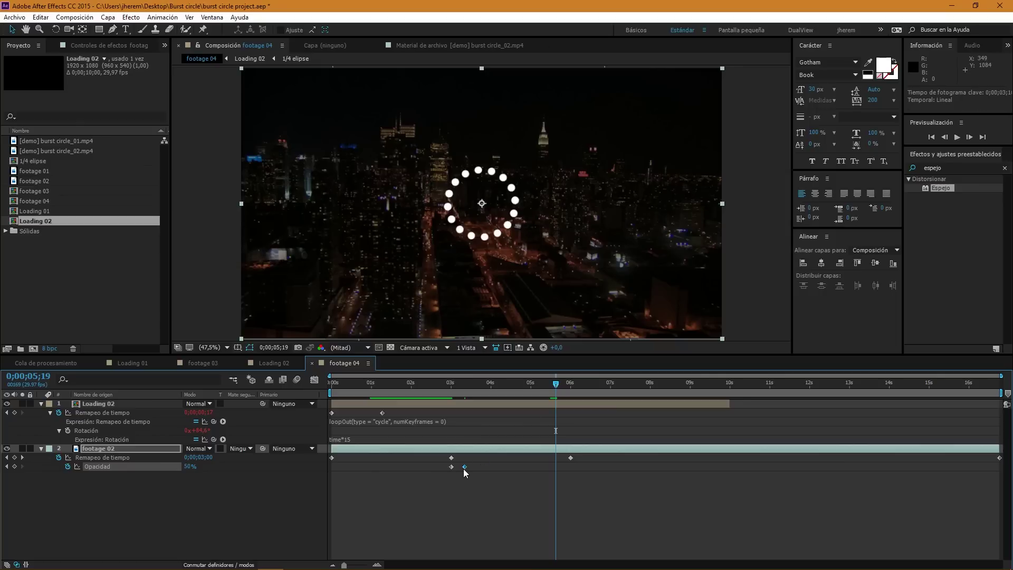
{"action": "key", "text": "ctrl+c"}
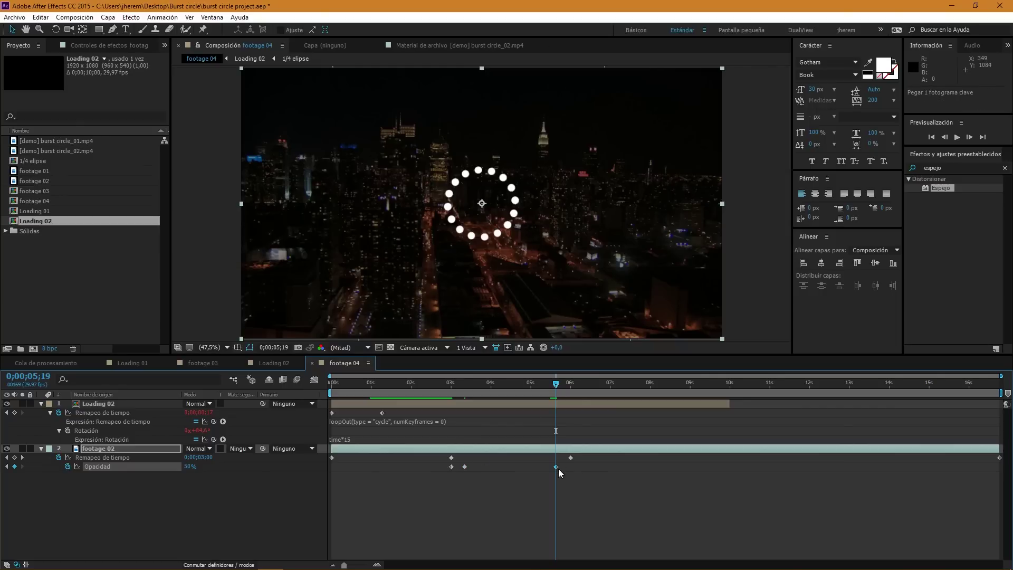
Return opacity to 100% at 6 seconds and end the work area at 9;29.
{"action": "left_click", "coordinate": [571, 389]}
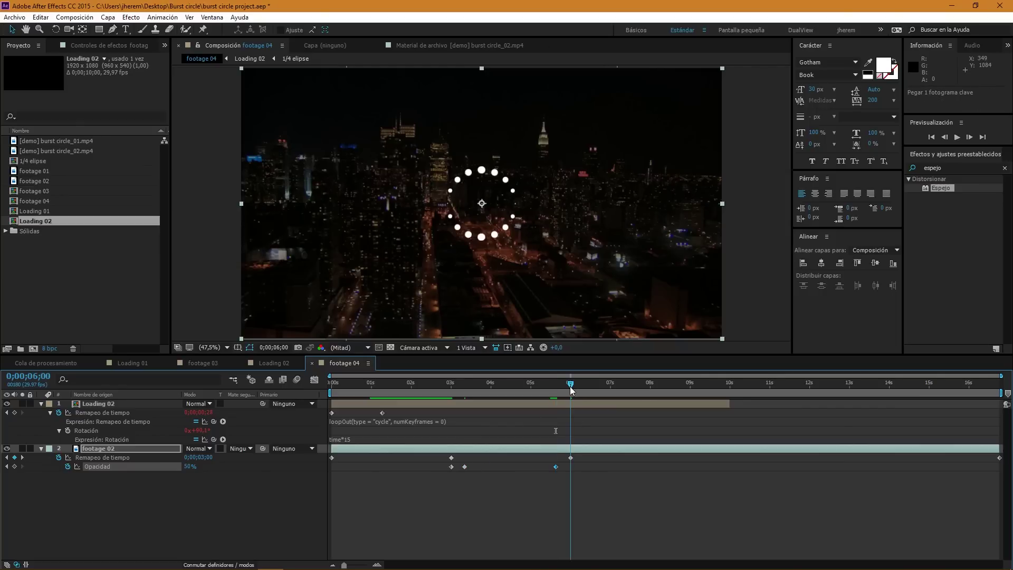
{"action": "left_click", "coordinate": [571, 459]}
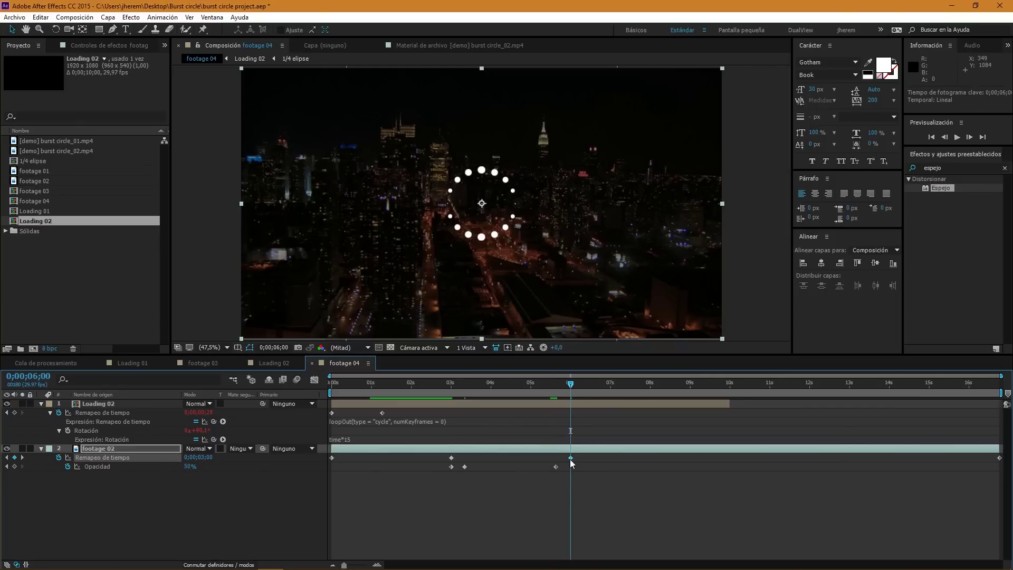
{"action": "left_click", "coordinate": [95, 467]}
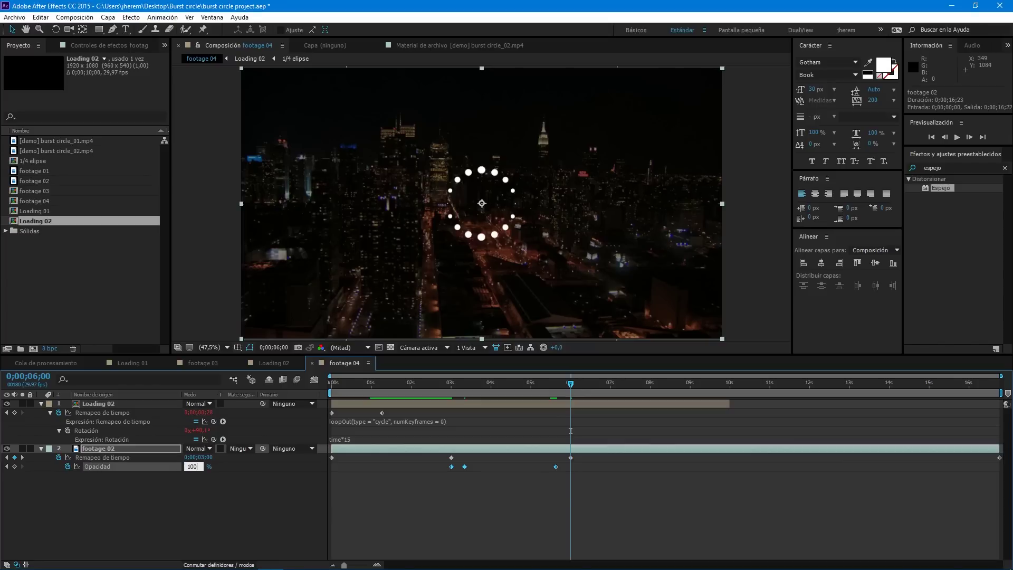
{"action": "key", "text": "Return"}
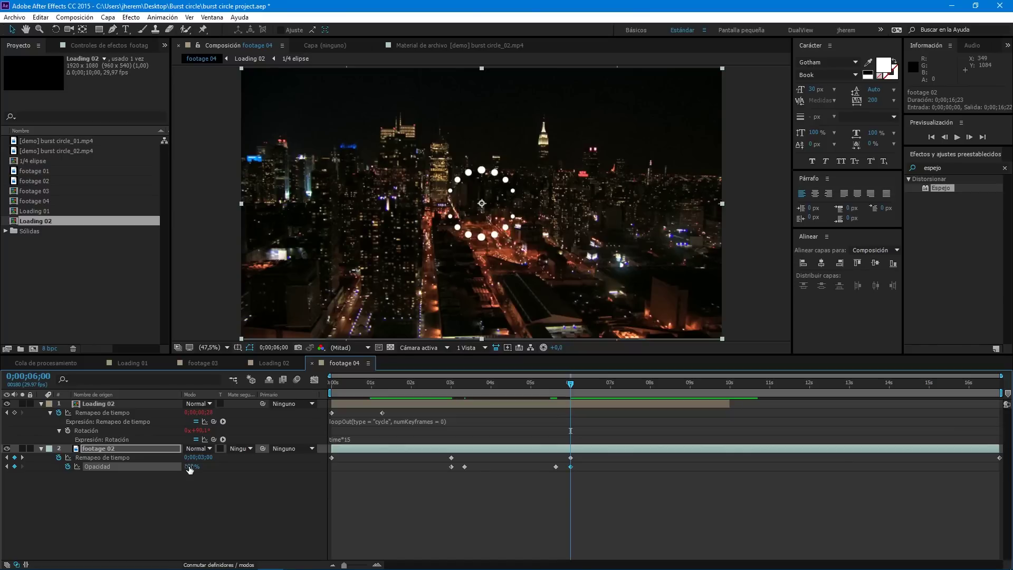
{"action": "left_click", "coordinate": [728, 384]}
{"action": "key", "text": "n"}
{"action": "left_click_drag", "start_coordinate": [669, 386], "coordinate": [449, 425]}
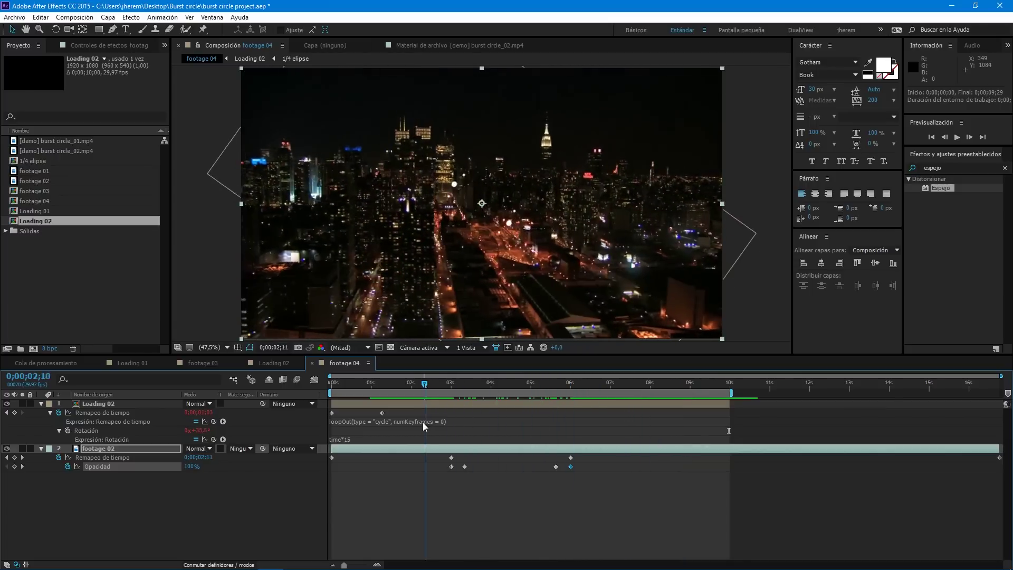
Move the Loading 02 layer to start at about 3 seconds and preview it.
{"action": "left_click", "coordinate": [433, 403]}
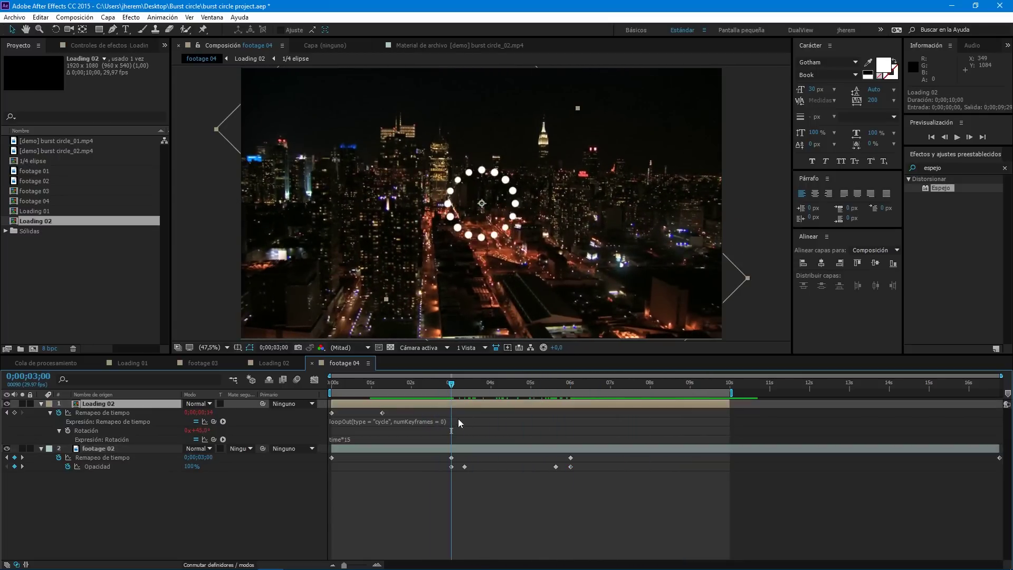
{"action": "left_click_drag", "start_coordinate": [384, 404], "coordinate": [515, 407]}
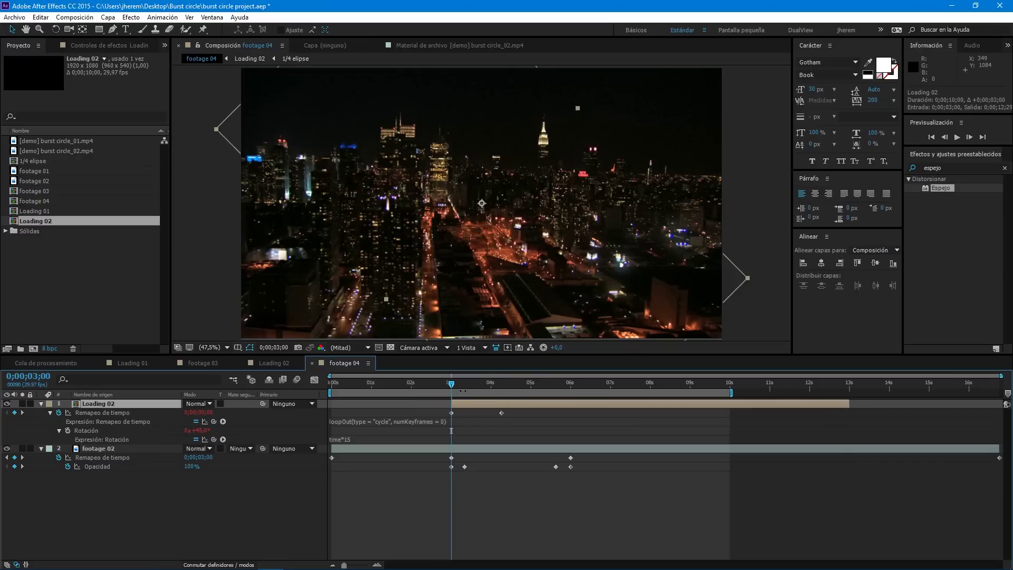
{"action": "left_click_drag", "start_coordinate": [450, 388], "coordinate": [416, 387]}
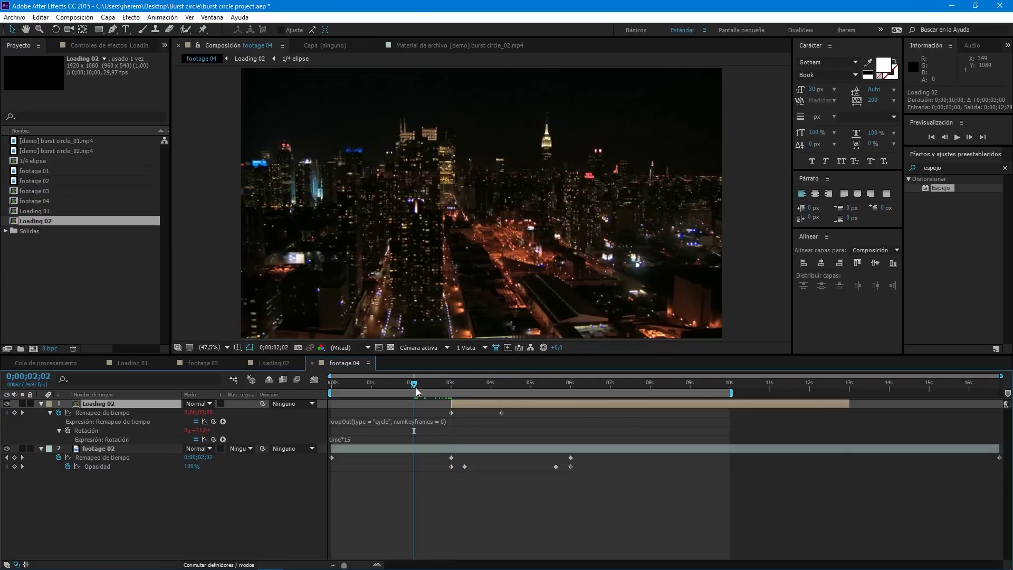
{"action": "key", "text": "space"}
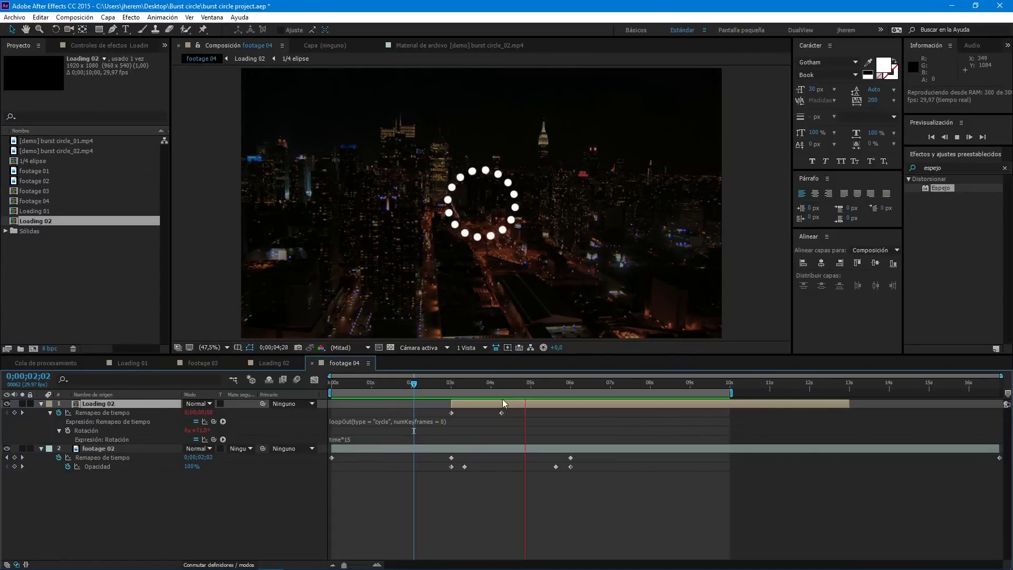
{"action": "key", "text": "space"}
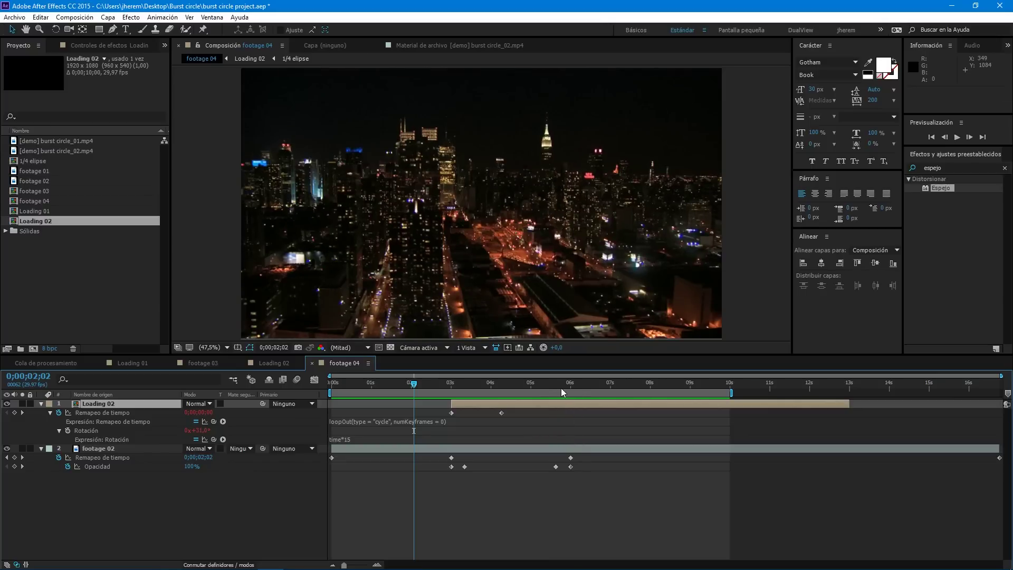
Trim the Loading 02 out point to 6 seconds and preview the finished effect.
{"action": "left_click_drag", "start_coordinate": [562, 392], "coordinate": [572, 393]}
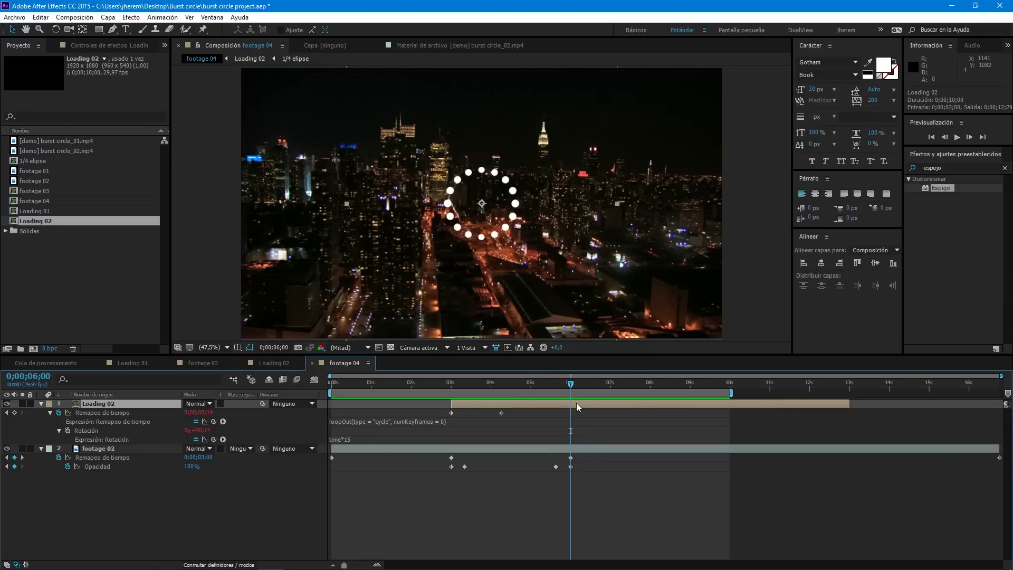
{"action": "key", "text": "alt+bracketright"}
{"action": "key", "text": "space"}
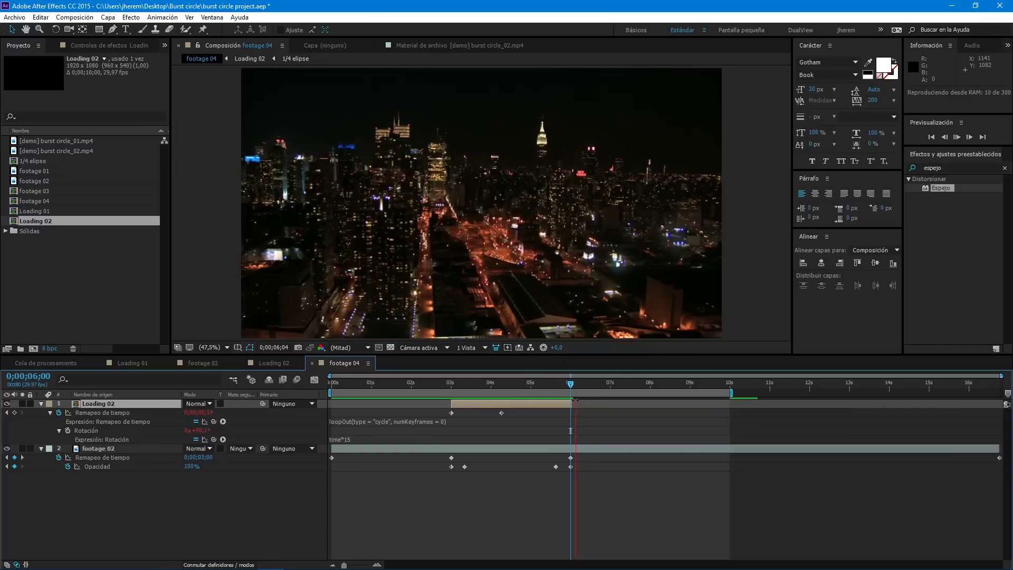
{"action": "key", "text": "space"}
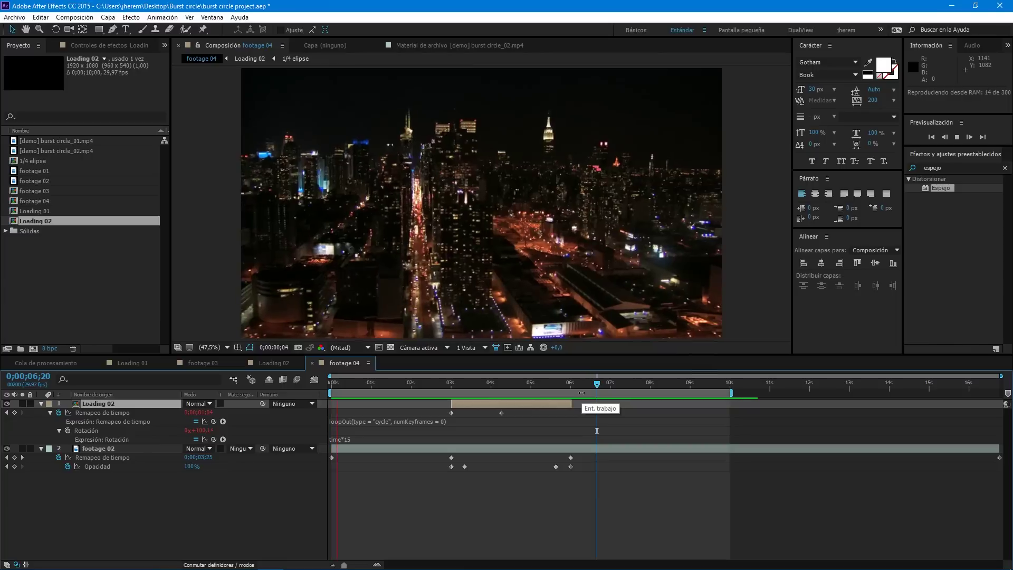